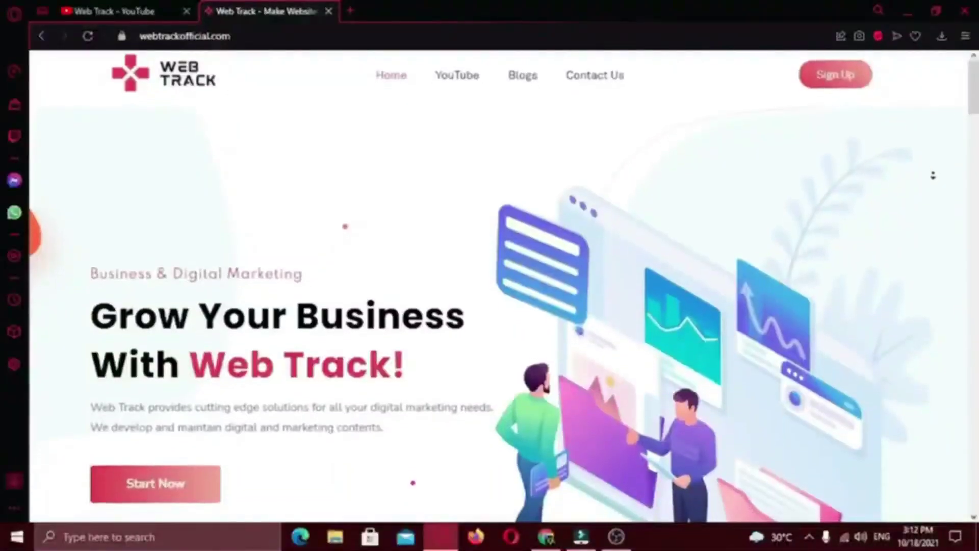
- Scroll through the WordPress.org Yoast SEO plugin page showing version 17.3 and 5+ million installs
{"action": "scroll", "coordinate": [933, 176], "scroll_direction": "down", "scroll_amount": 4}
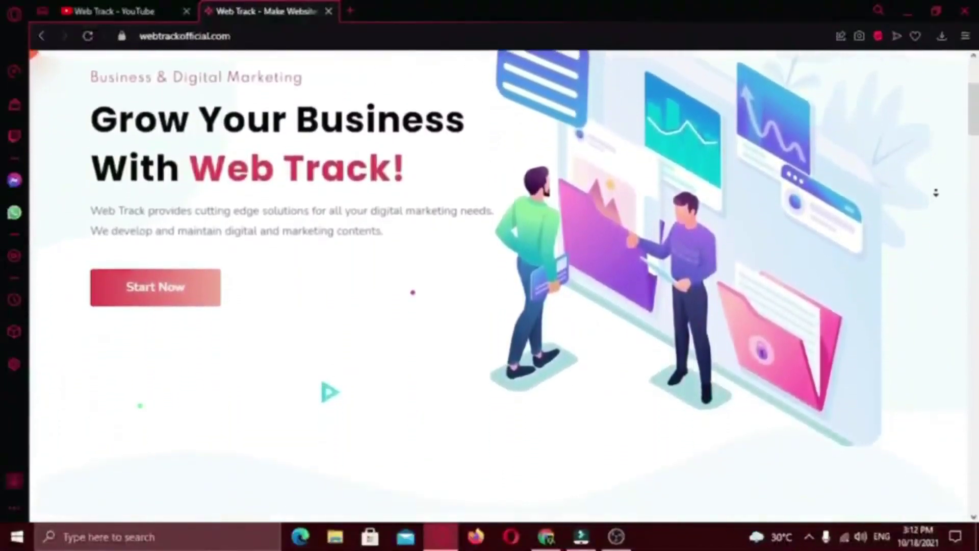
{"action": "scroll", "coordinate": [936, 193], "scroll_direction": "down", "scroll_amount": 8}
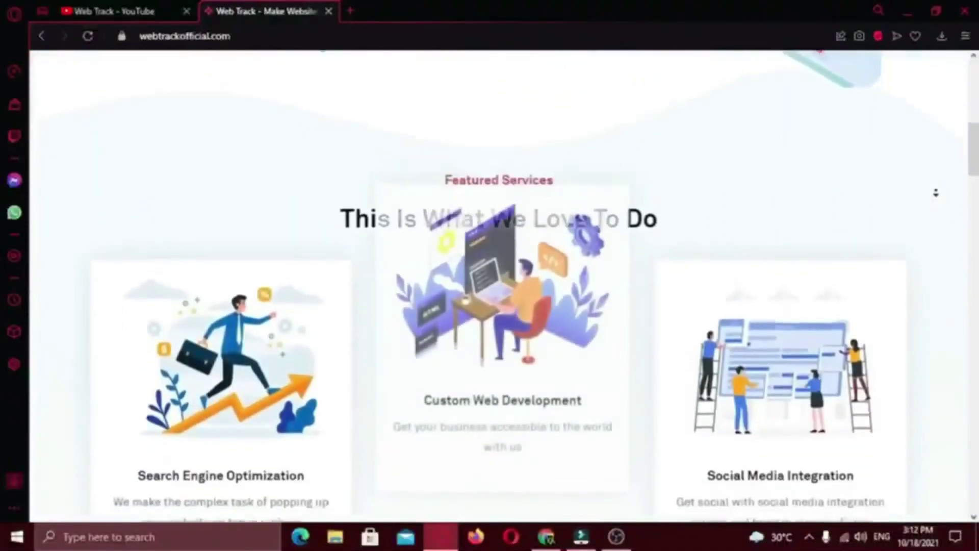
{"action": "scroll", "coordinate": [936, 193], "scroll_direction": "down", "scroll_amount": 7}
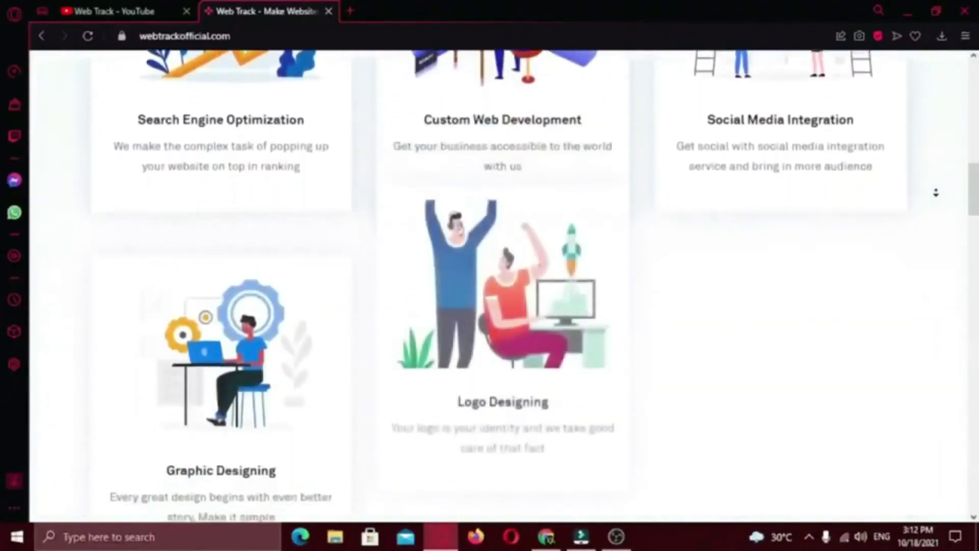
{"action": "scroll", "coordinate": [935, 192], "scroll_direction": "down", "scroll_amount": 7}
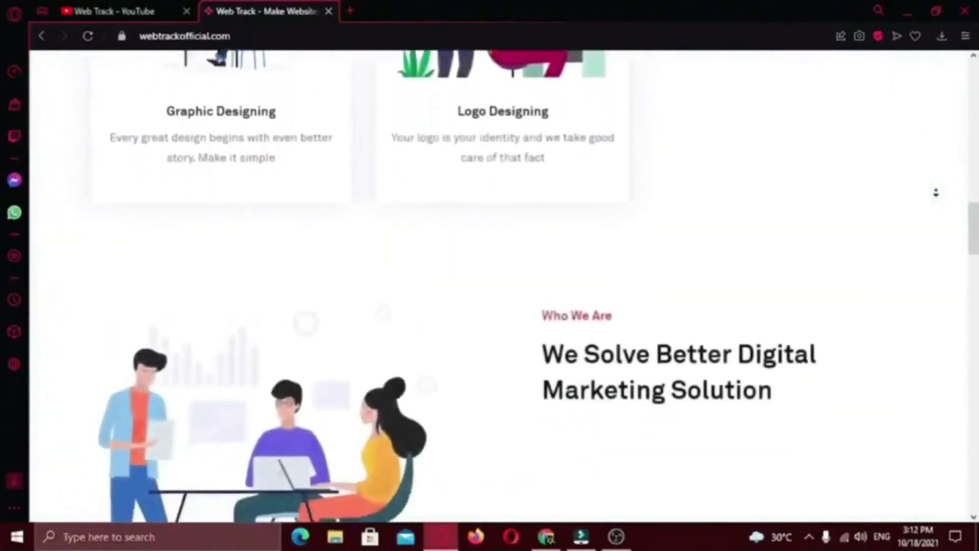
{"action": "scroll", "coordinate": [936, 193], "scroll_direction": "down", "scroll_amount": 7}
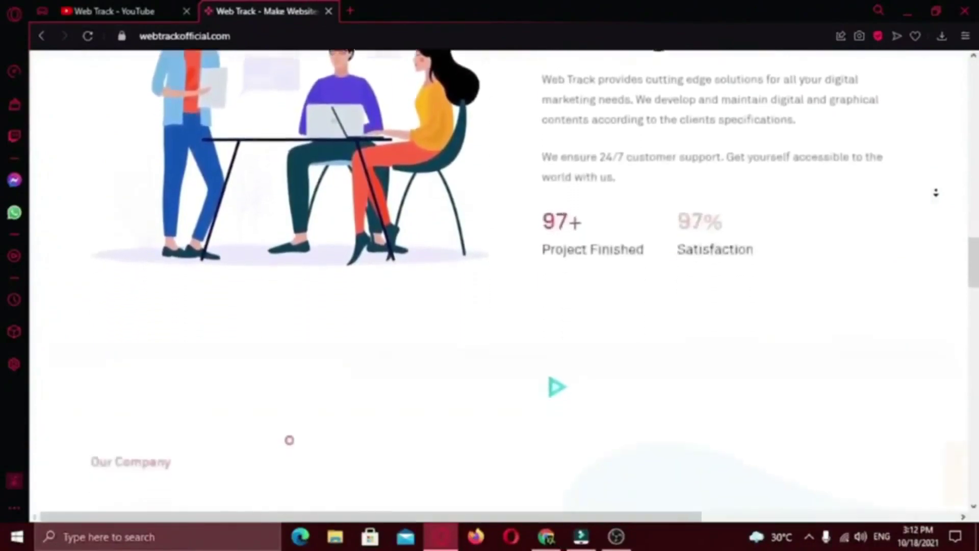
{"action": "scroll", "coordinate": [936, 193], "scroll_direction": "down", "scroll_amount": 7}
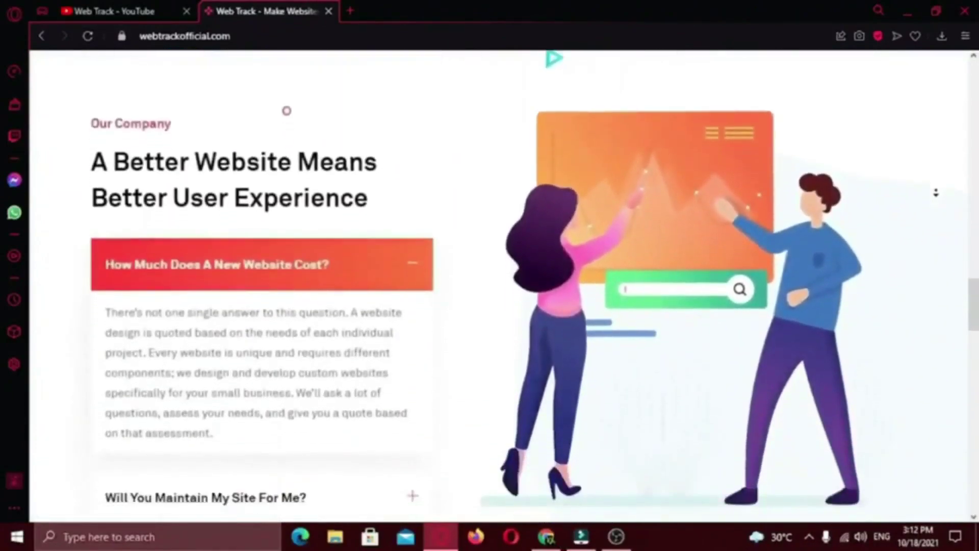
{"action": "scroll", "coordinate": [936, 193], "scroll_direction": "down", "scroll_amount": 8}
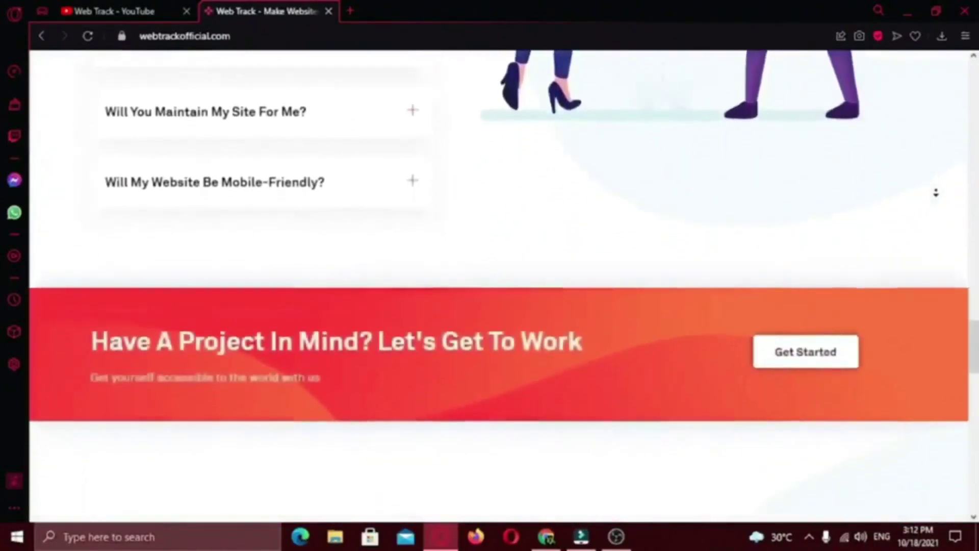
{"action": "scroll", "coordinate": [936, 193], "scroll_direction": "down", "scroll_amount": 7}
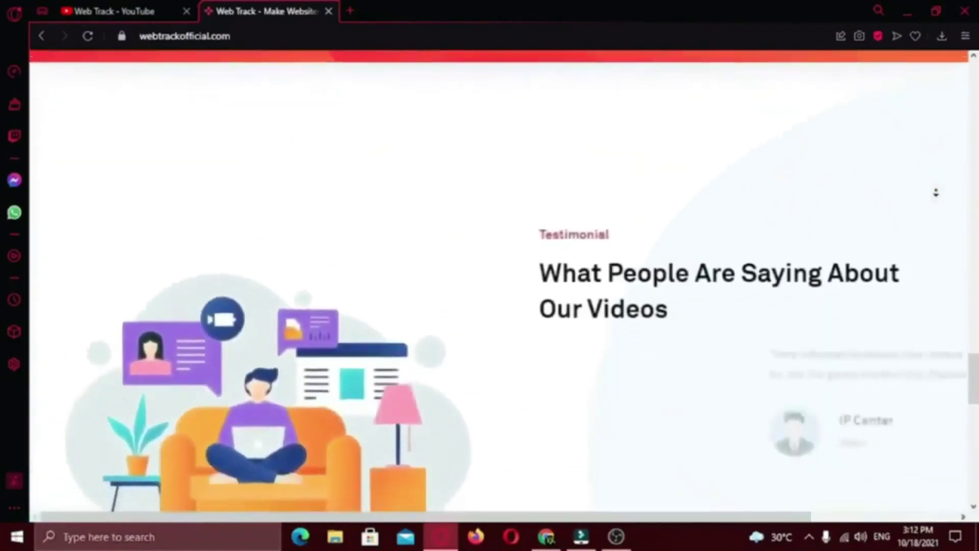
{"action": "scroll", "coordinate": [936, 193], "scroll_direction": "down", "scroll_amount": 7}
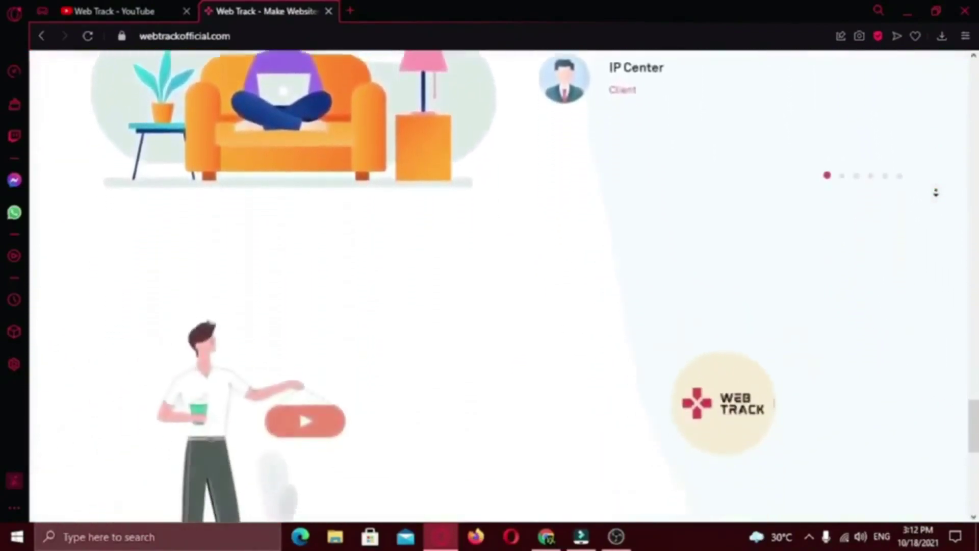
{"action": "scroll", "coordinate": [936, 193], "scroll_direction": "down", "scroll_amount": 7}
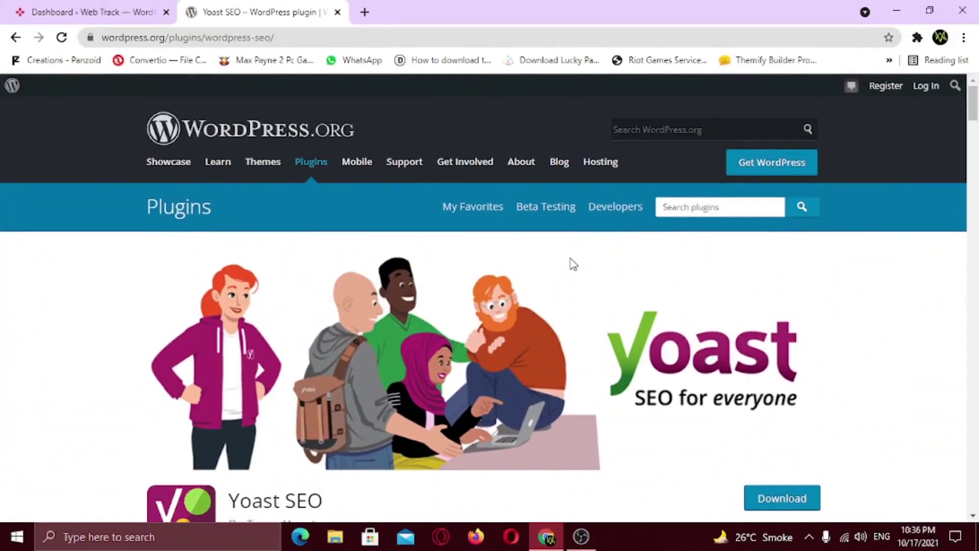
{"action": "scroll", "coordinate": [572, 263], "scroll_direction": "down", "scroll_amount": 4}
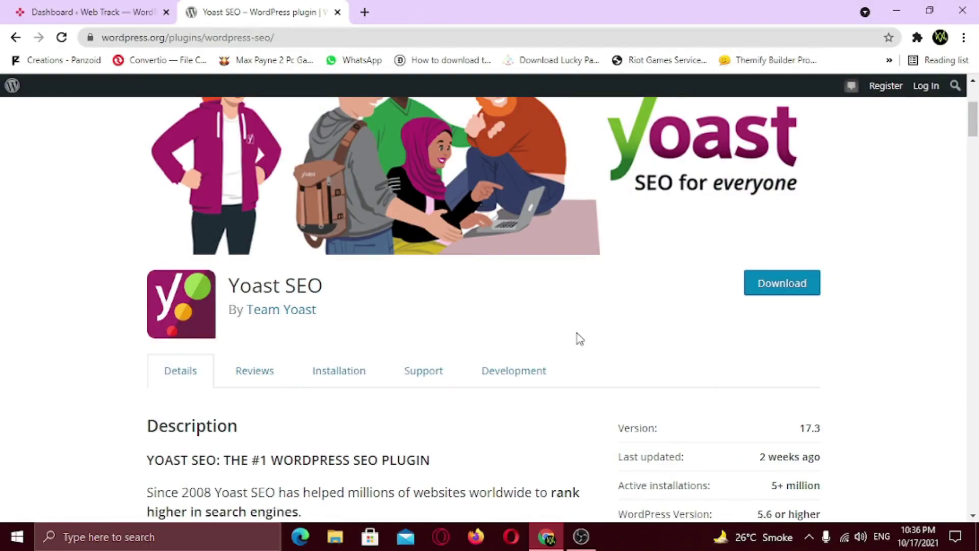
- Upload Desktop\wordpress-seo.zip through Plugins > Add New > Upload Plugin and install it
{"action": "left_click", "coordinate": [109, 15]}
{"action": "scroll", "coordinate": [185, 271], "scroll_direction": "down", "scroll_amount": 2}
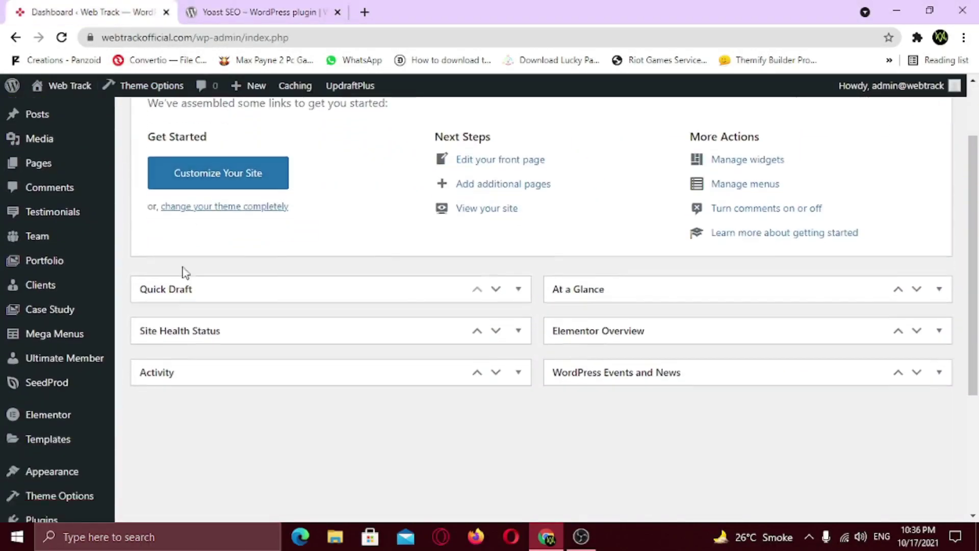
{"action": "scroll", "coordinate": [186, 272], "scroll_direction": "down", "scroll_amount": 3}
{"action": "mouse_move", "coordinate": [74, 328]}
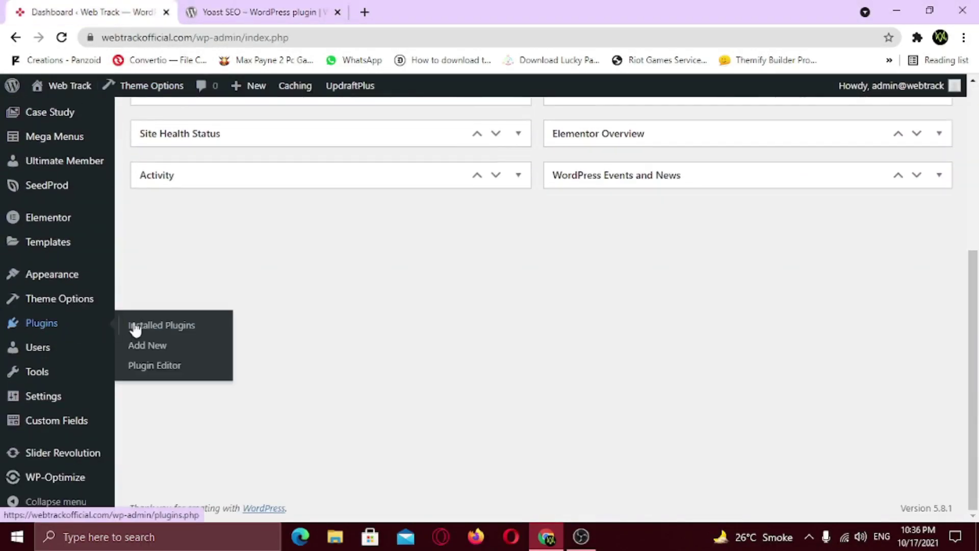
{"action": "left_click", "coordinate": [151, 349]}
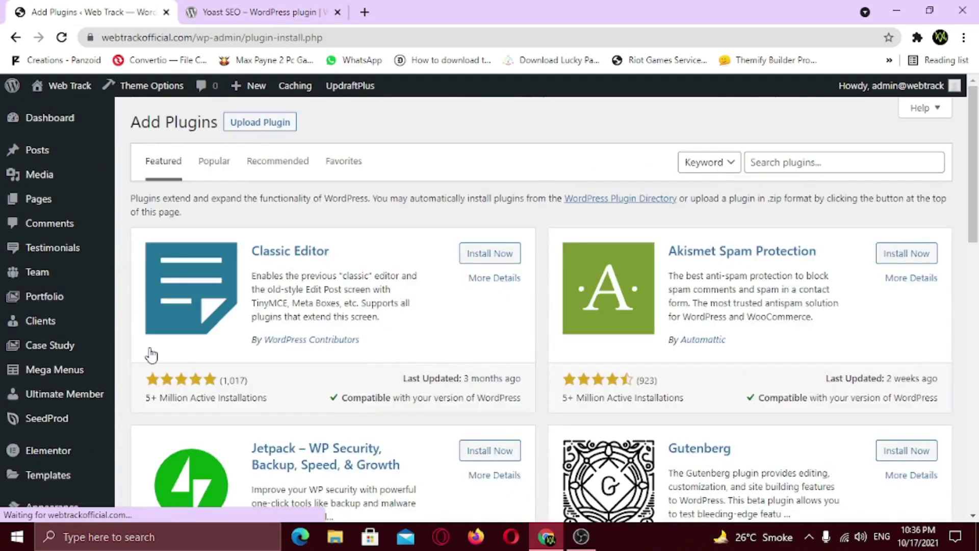
{"action": "left_click", "coordinate": [267, 124]}
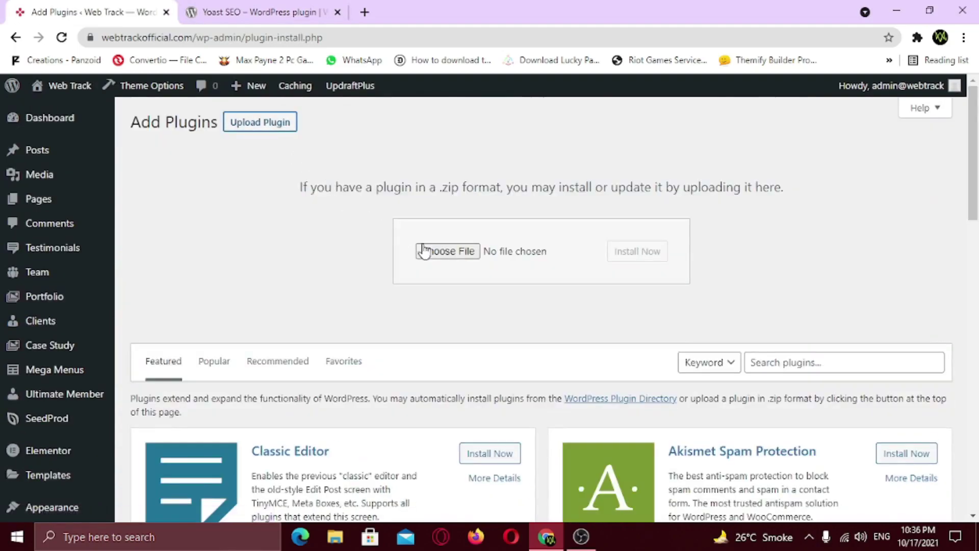
{"action": "left_click", "coordinate": [425, 250]}
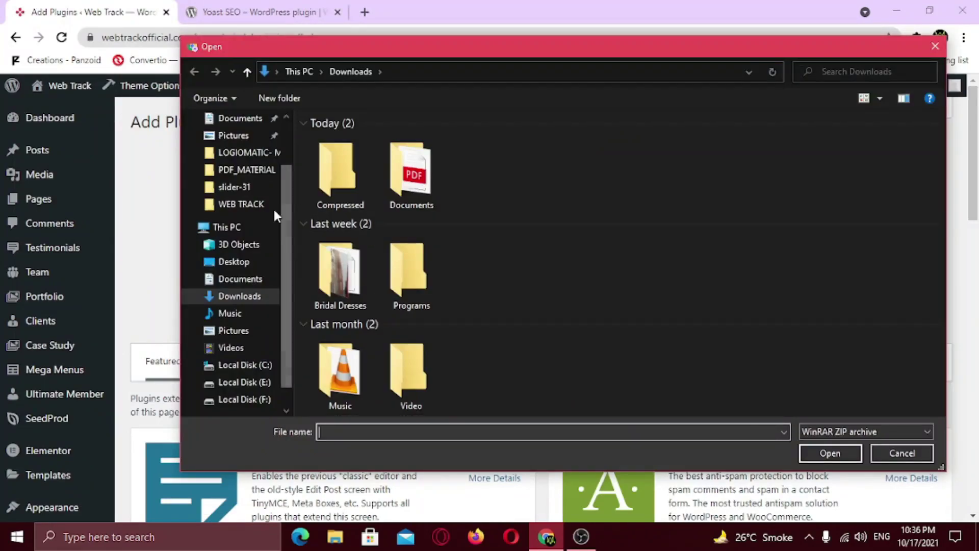
{"action": "left_click", "coordinate": [237, 262]}
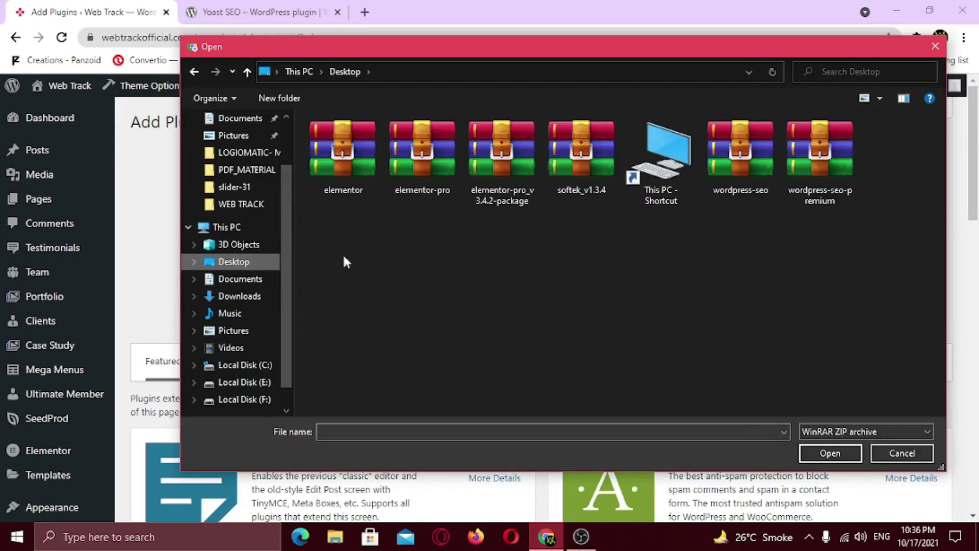
{"action": "left_click", "coordinate": [744, 158]}
{"action": "left_click", "coordinate": [829, 452]}
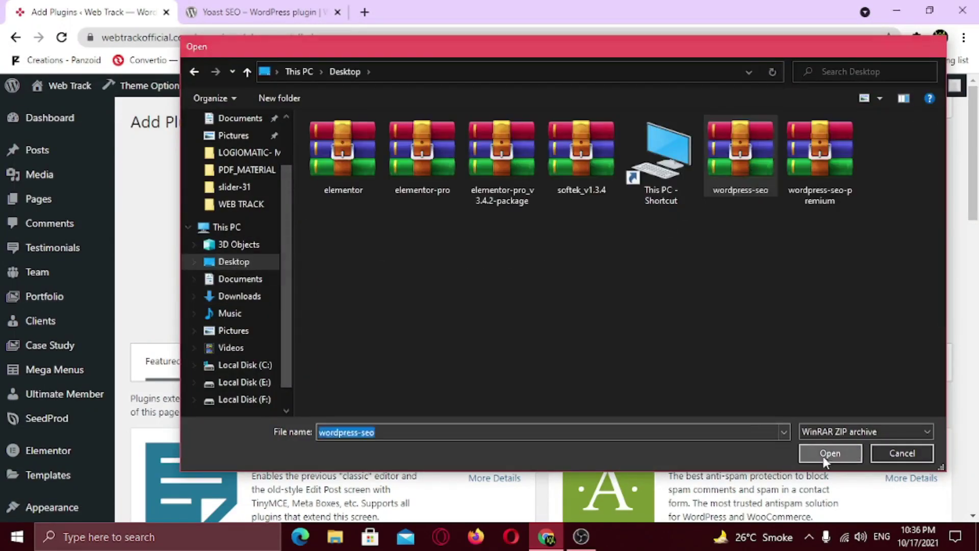
{"action": "left_click", "coordinate": [644, 253]}
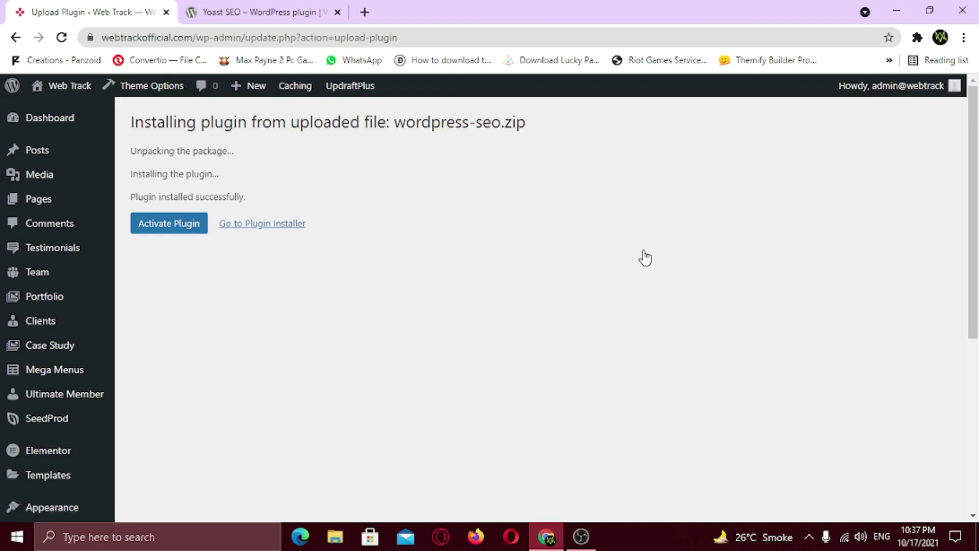
- Activate the installed Yoast SEO plugin and check the Installed Plugins list
{"action": "left_click", "coordinate": [176, 227]}
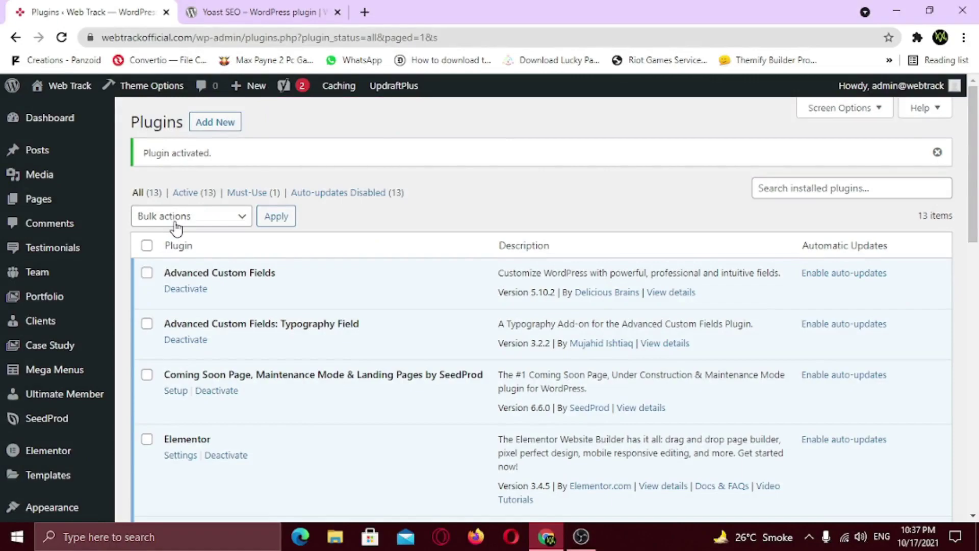
{"action": "scroll", "coordinate": [176, 229], "scroll_direction": "down", "scroll_amount": 5}
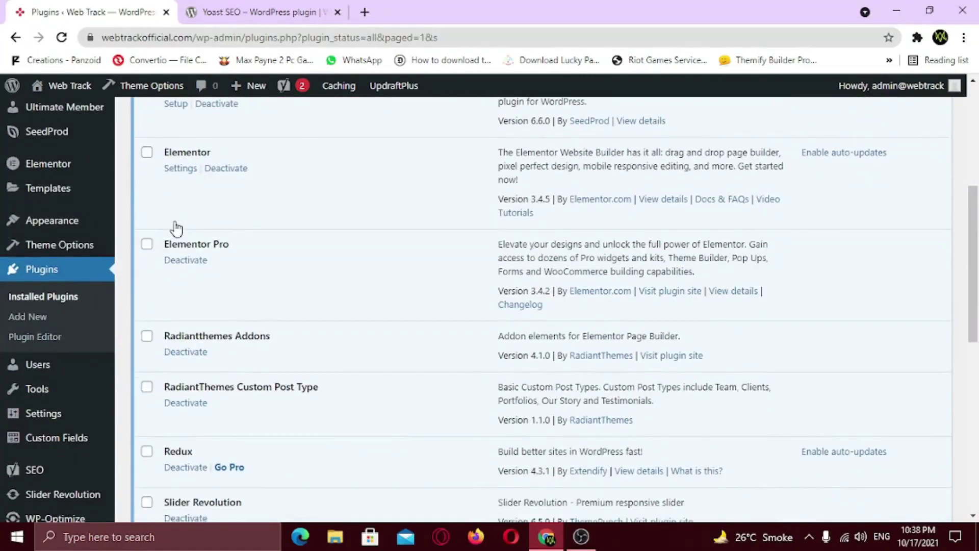
- Run Yoast's SEO data optimization from SEO > General, then return to the General dashboard
{"action": "mouse_move", "coordinate": [54, 475]}
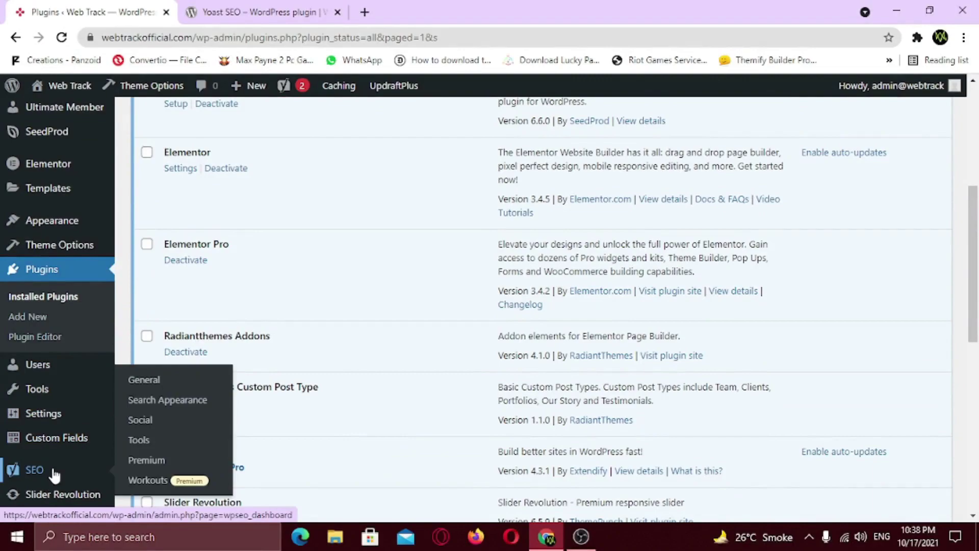
{"action": "left_click", "coordinate": [139, 381]}
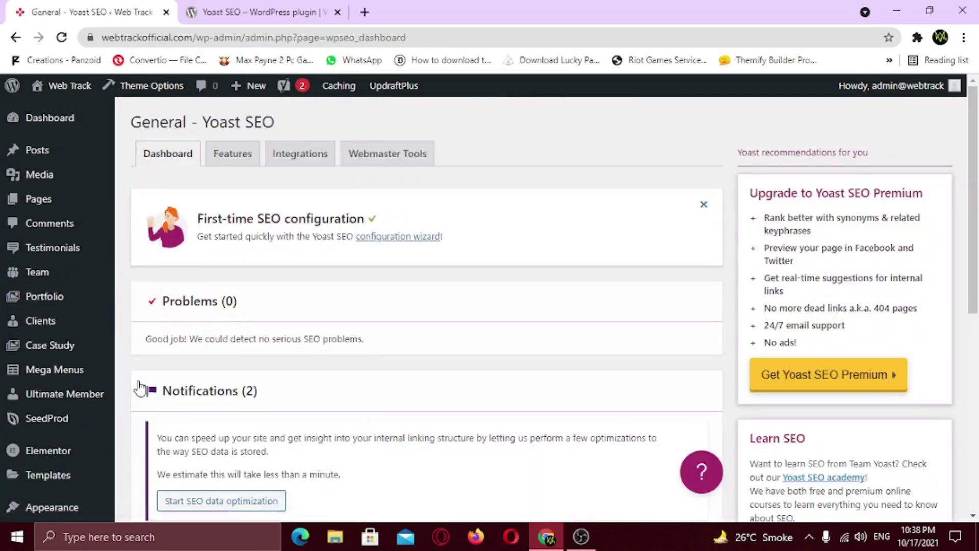
{"action": "scroll", "coordinate": [322, 374], "scroll_direction": "down", "scroll_amount": 3}
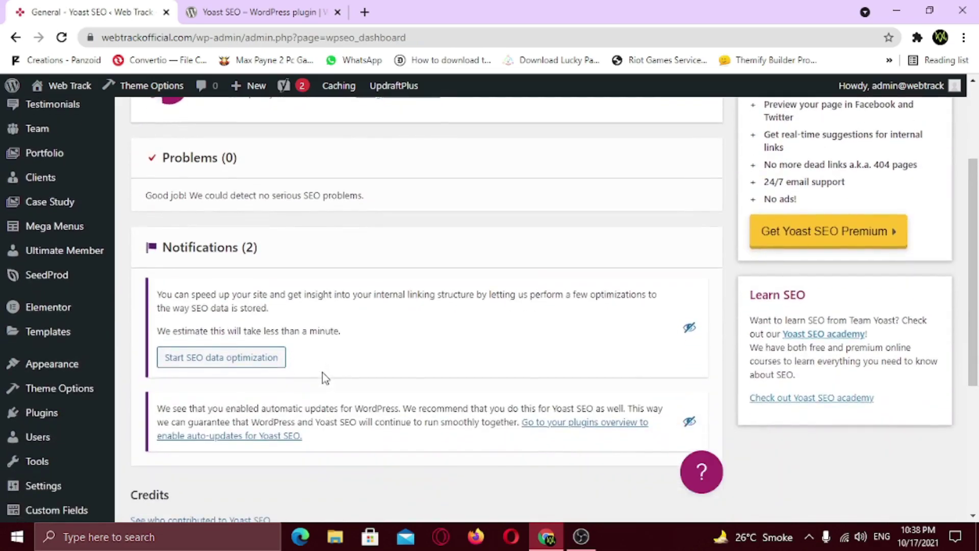
{"action": "left_click", "coordinate": [235, 361]}
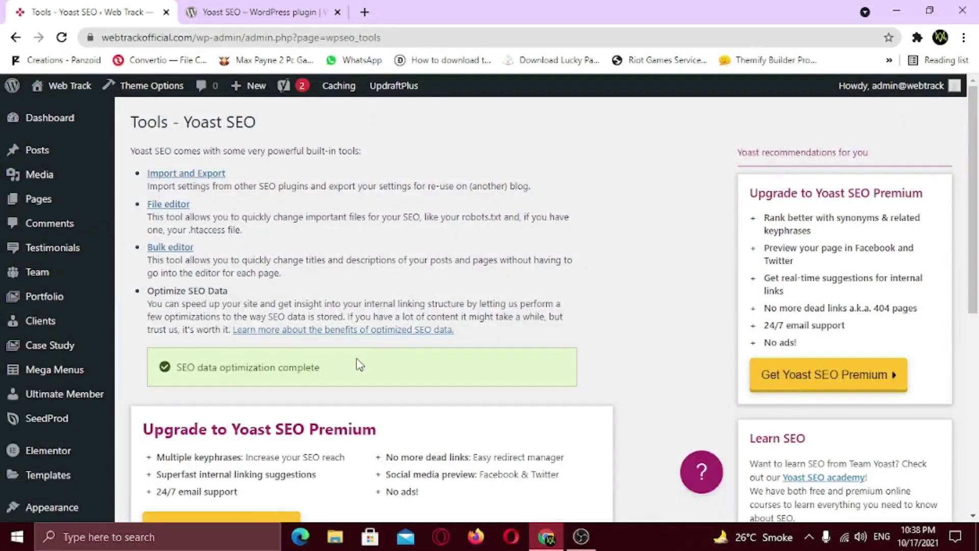
{"action": "scroll", "coordinate": [360, 365], "scroll_direction": "down", "scroll_amount": 5}
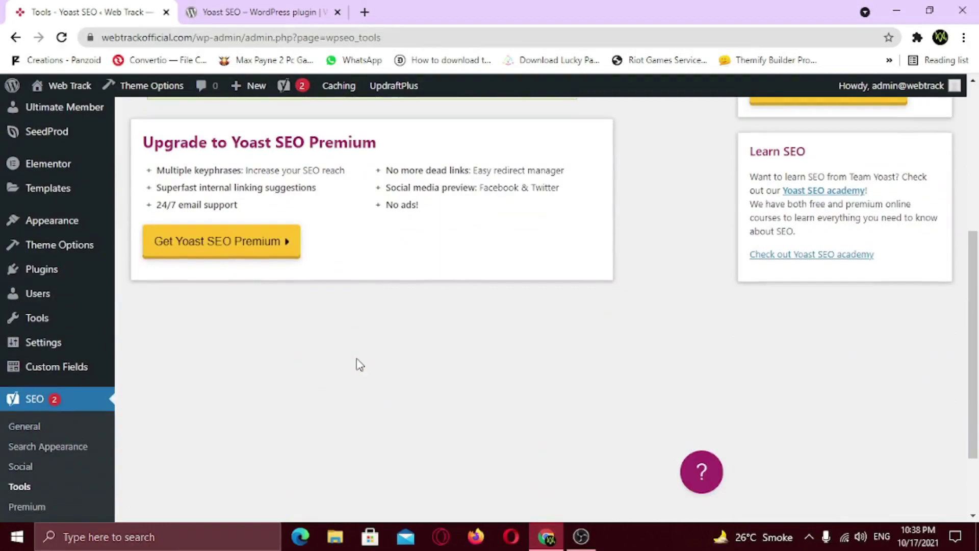
{"action": "left_click", "coordinate": [44, 429]}
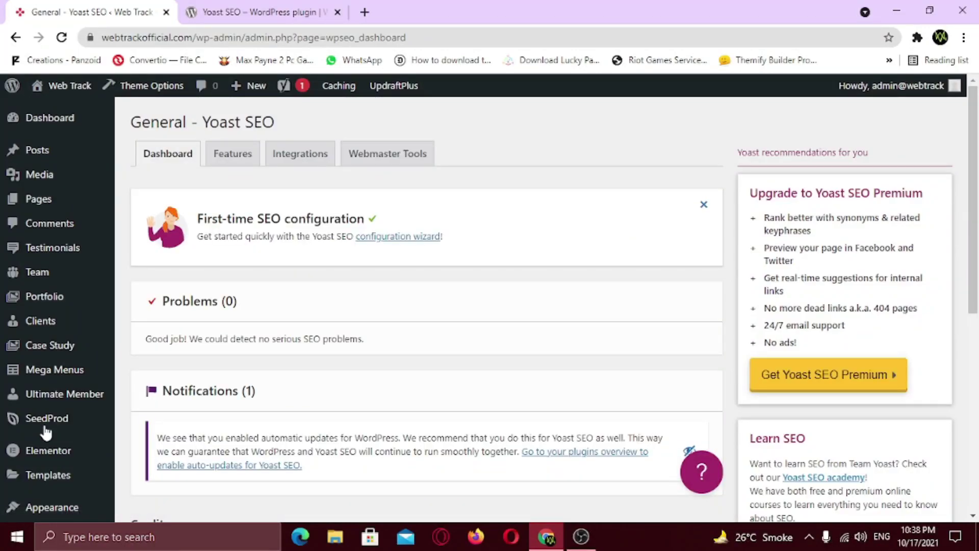
- Launch the Yoast configuration wizard and choose Option A: site live and ready to be indexed
{"action": "left_click", "coordinate": [389, 237]}
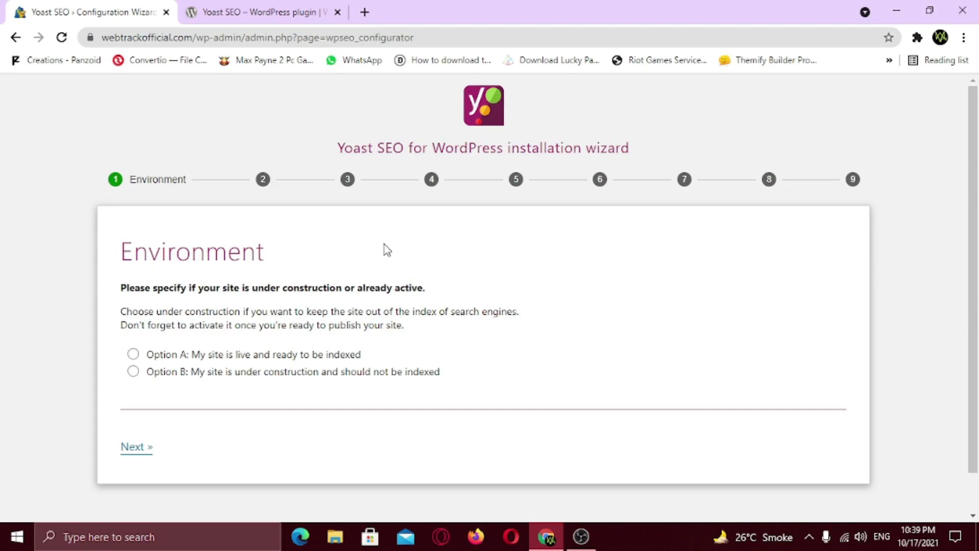
{"action": "left_click", "coordinate": [290, 357]}
- Advance to Site type, choose 'A small offline business', and continue to the next step
{"action": "left_click", "coordinate": [136, 449]}
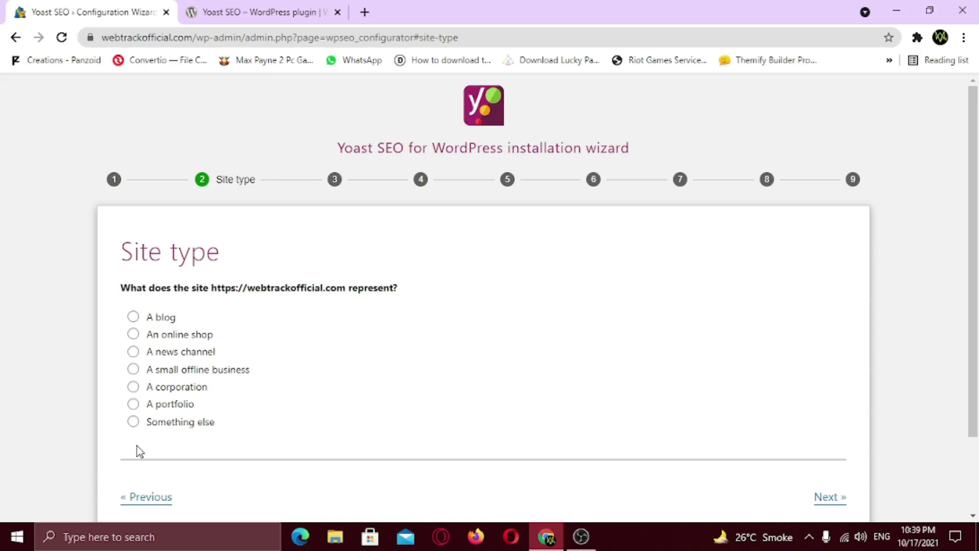
{"action": "left_click", "coordinate": [193, 372]}
{"action": "left_click", "coordinate": [826, 502]}
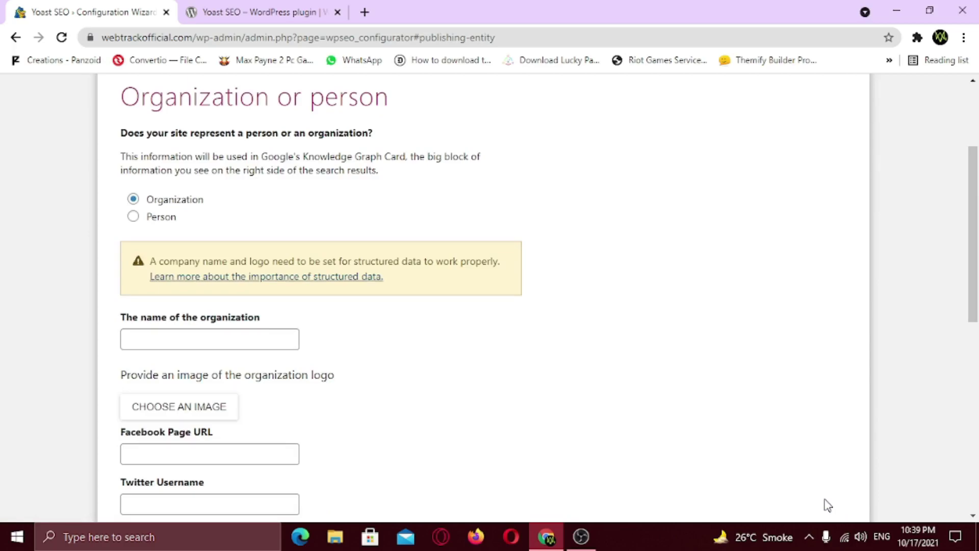
- Enter 'Web Track' as the organization name
{"action": "left_click", "coordinate": [197, 339]}
{"action": "type", "text": "Web Track"}
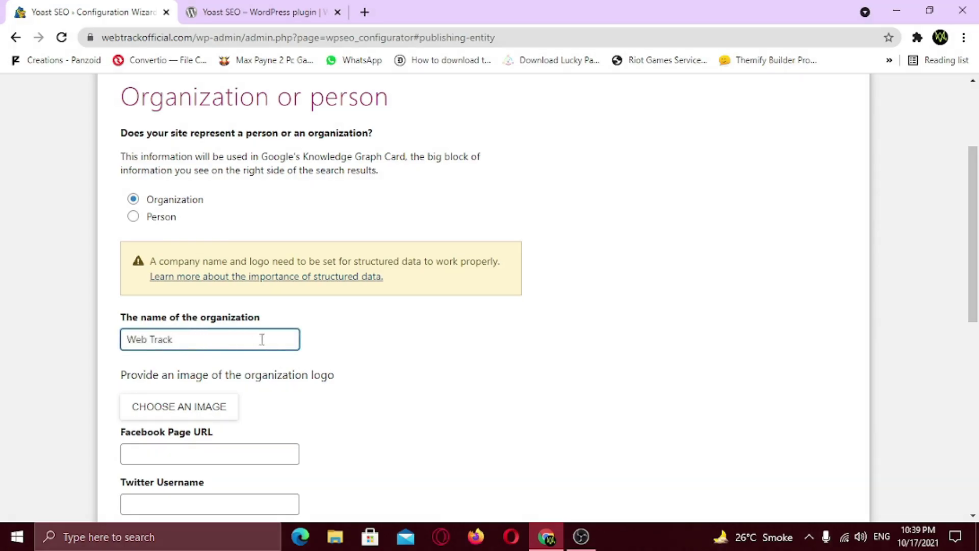
{"action": "scroll", "coordinate": [331, 341], "scroll_direction": "down", "scroll_amount": 3}
- Set the WebTrack logo from the Media Library as the organization image
{"action": "left_click", "coordinate": [191, 270]}
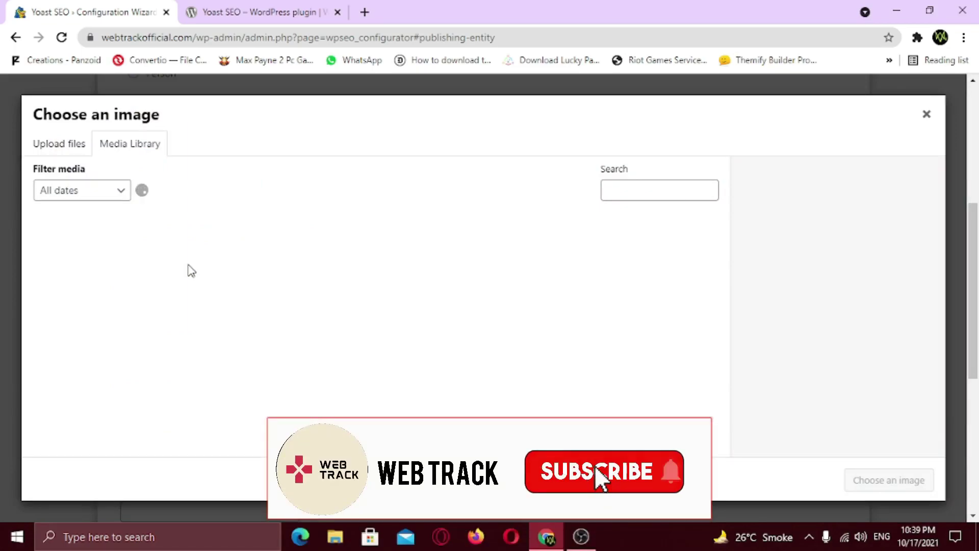
{"action": "left_click", "coordinate": [191, 270]}
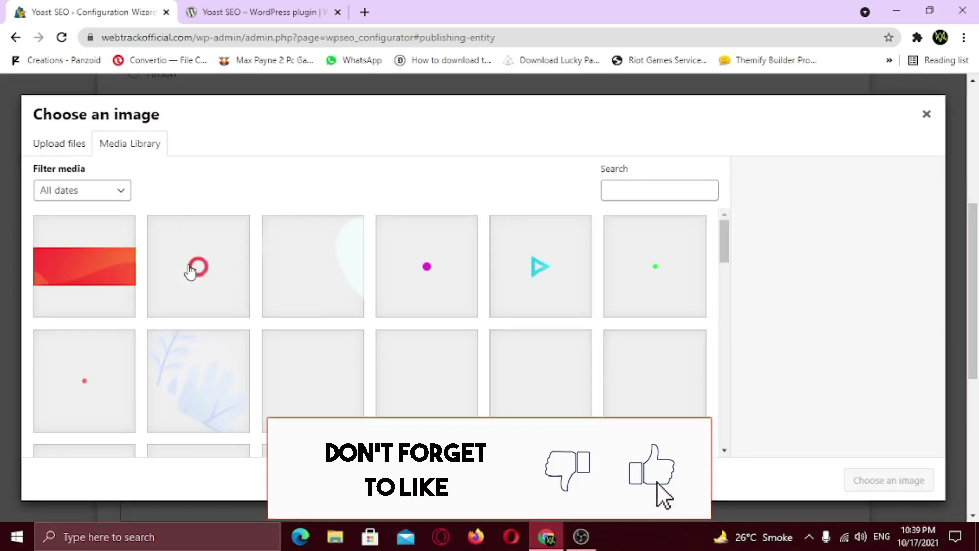
{"action": "scroll", "coordinate": [465, 304], "scroll_direction": "down", "scroll_amount": 2}
{"action": "scroll", "coordinate": [557, 310], "scroll_direction": "down", "scroll_amount": 5}
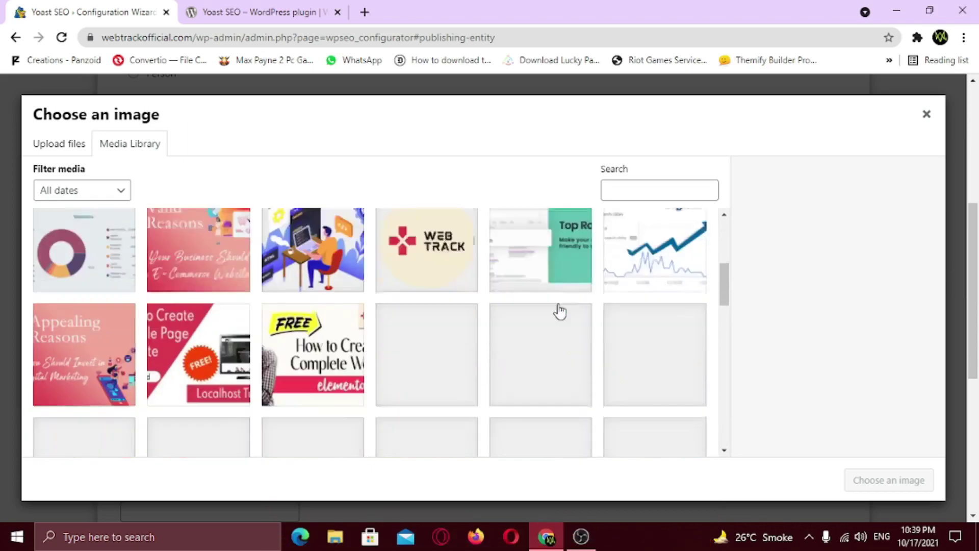
{"action": "left_click", "coordinate": [333, 419]}
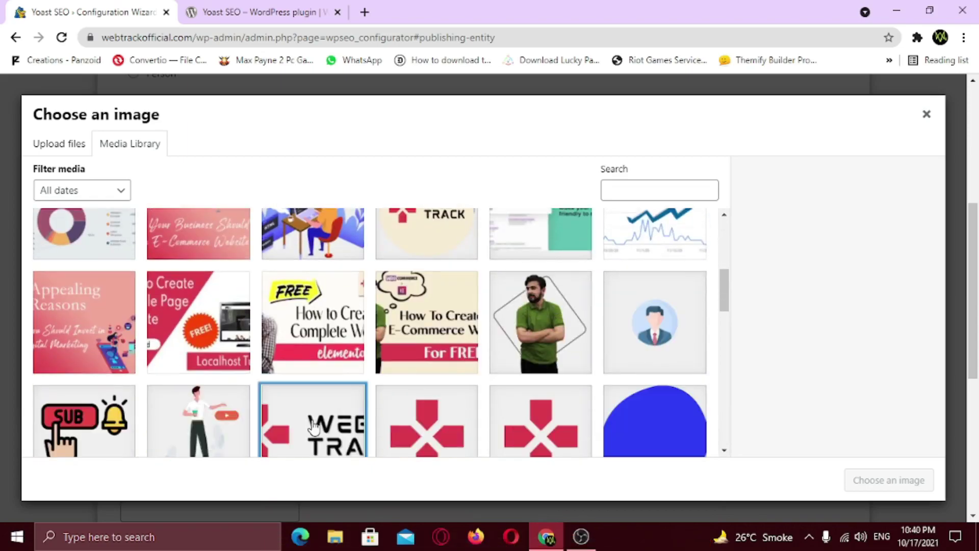
{"action": "left_click", "coordinate": [890, 482]}
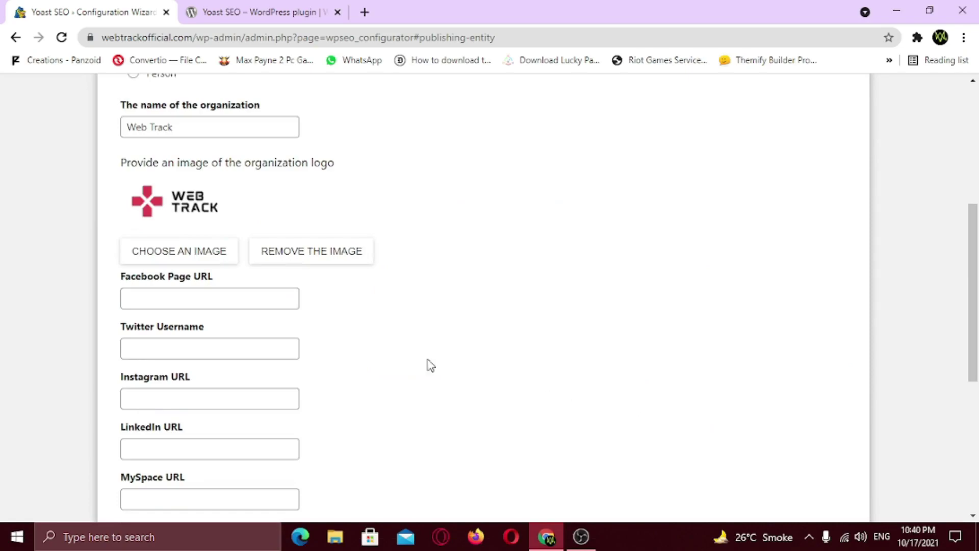
{"action": "left_click", "coordinate": [187, 302]}
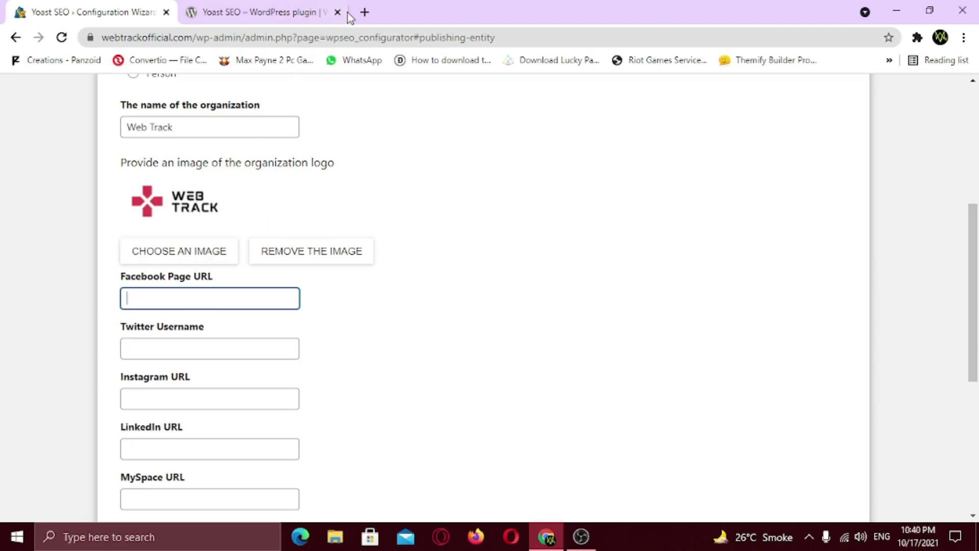
- Copy the facebook.com/webtrackofficial page address into the Facebook Page URL field
{"action": "left_click", "coordinate": [364, 11]}
{"action": "type", "text": "facebook"}
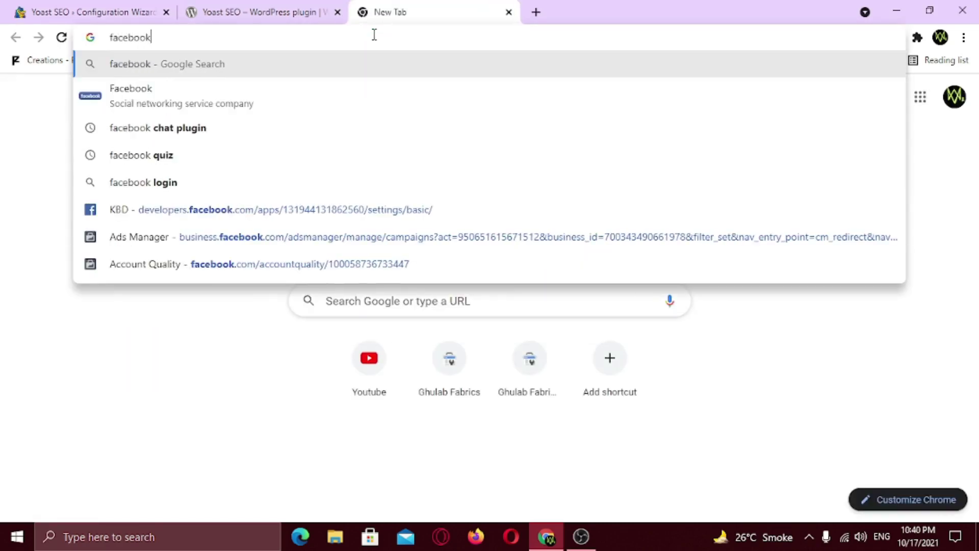
{"action": "type", "text": ".com/webtrackofficial"}
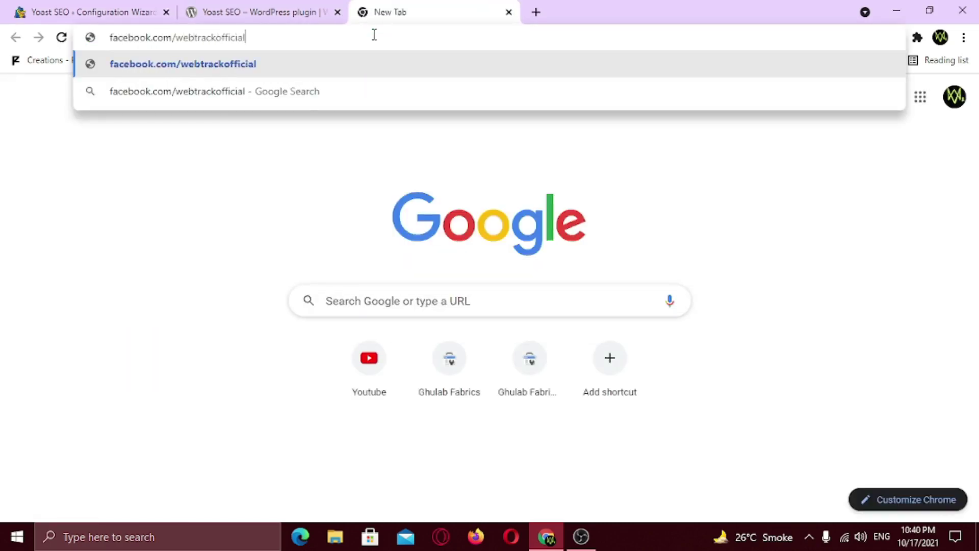
{"action": "key", "text": "Return"}
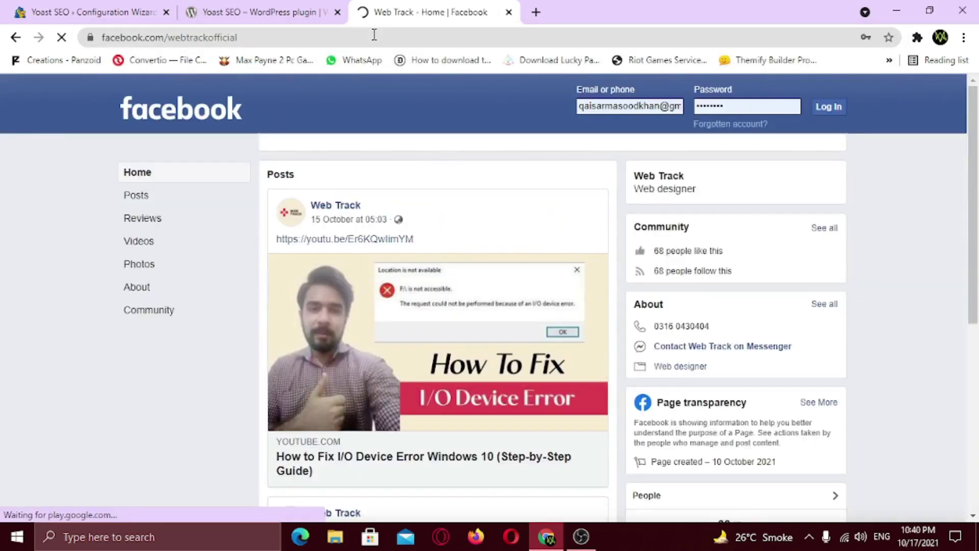
{"action": "left_click", "coordinate": [372, 35]}
{"action": "key", "text": "ctrl+c"}
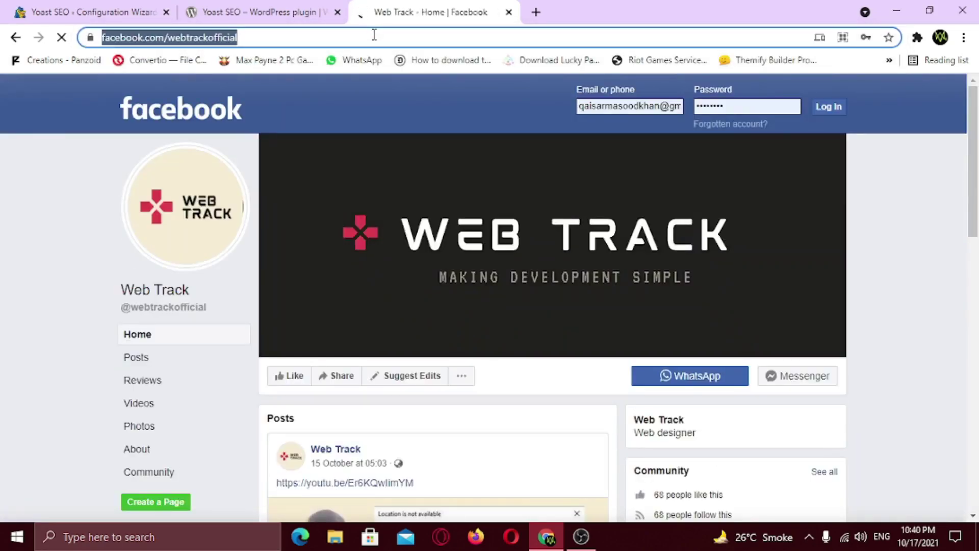
{"action": "left_click", "coordinate": [141, 12]}
{"action": "key", "text": "ctrl+v"}
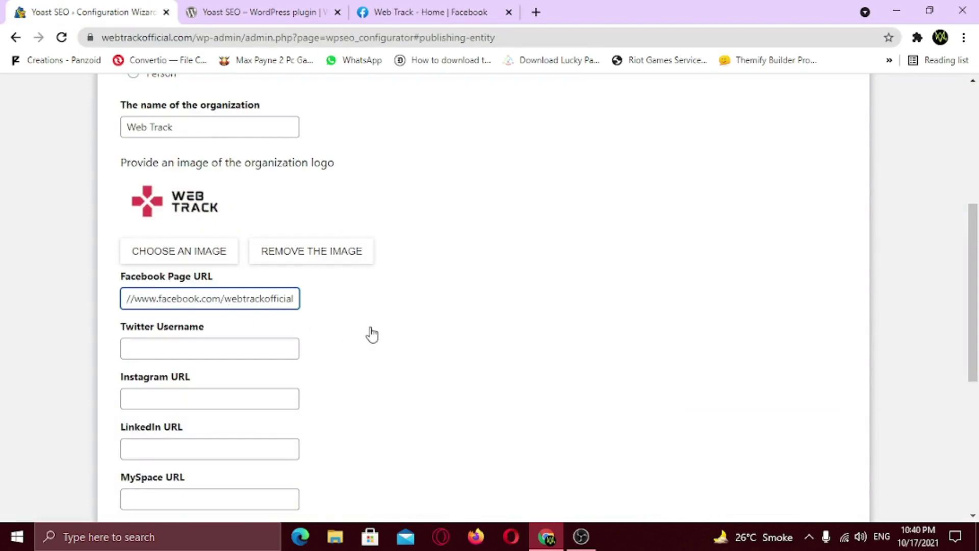
{"action": "key", "text": "Tab"}
{"action": "scroll", "coordinate": [371, 335], "scroll_direction": "down", "scroll_amount": 3}
{"action": "left_click", "coordinate": [176, 250]}
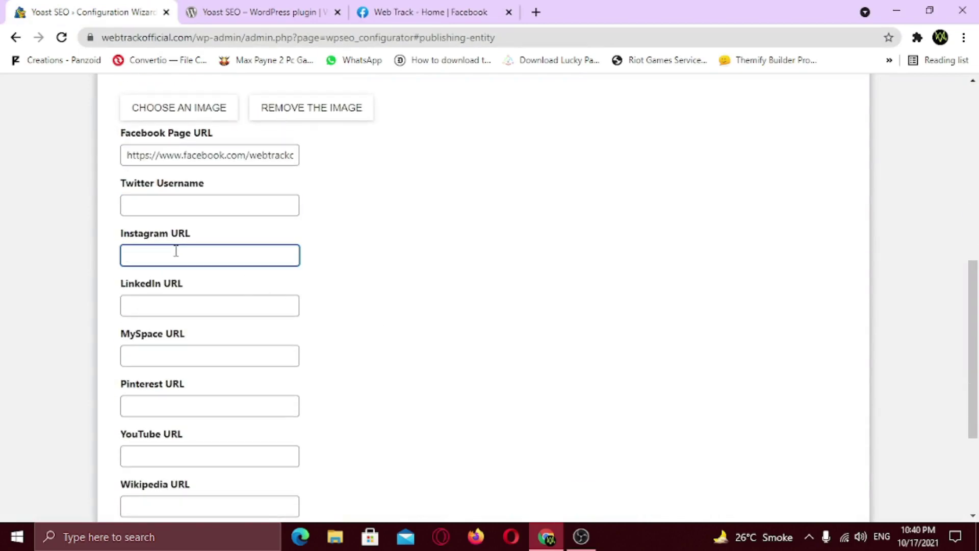
{"action": "type", "text": "https://www.instagram.com/ahmadqaisar30"}
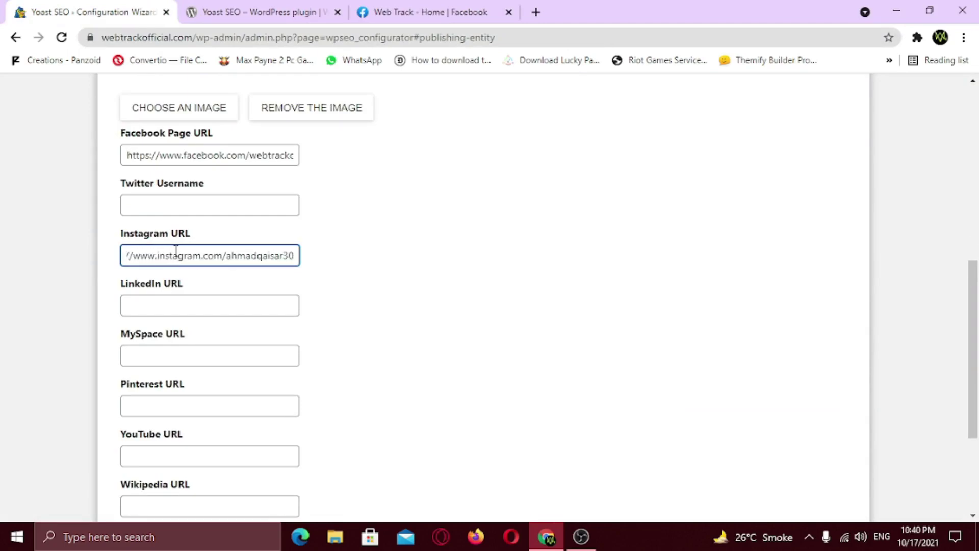
{"action": "left_click", "coordinate": [371, 270]}
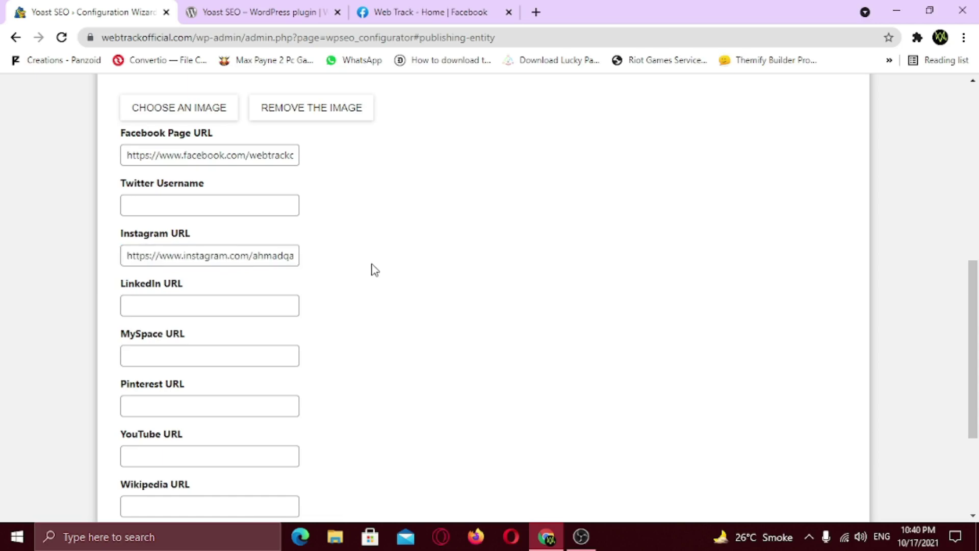
{"action": "scroll", "coordinate": [369, 273], "scroll_direction": "down", "scroll_amount": 3}
{"action": "left_click", "coordinate": [178, 278]}
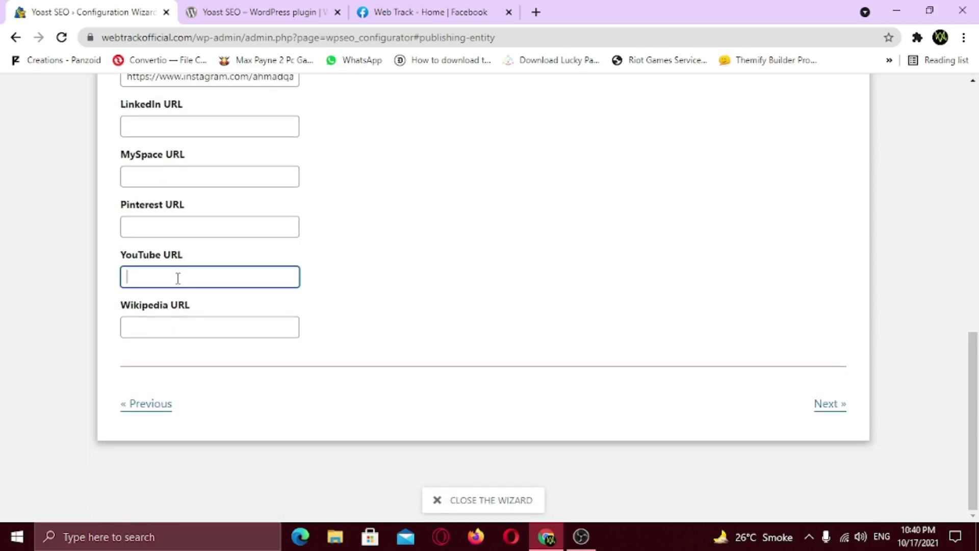
{"action": "type", "text": "https://www.youtube.com"}
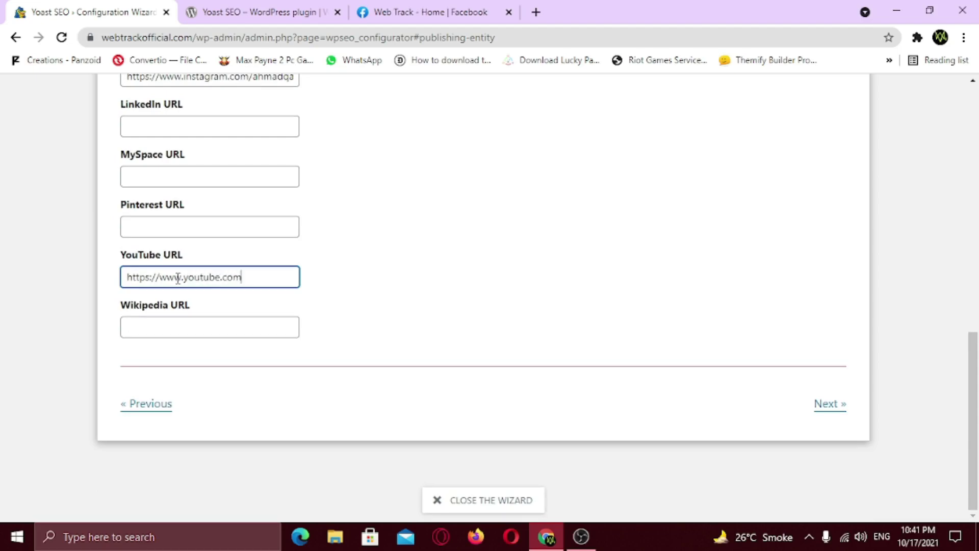
{"action": "type", "text": "/webtrackofficial"}
{"action": "left_click", "coordinate": [340, 278]}
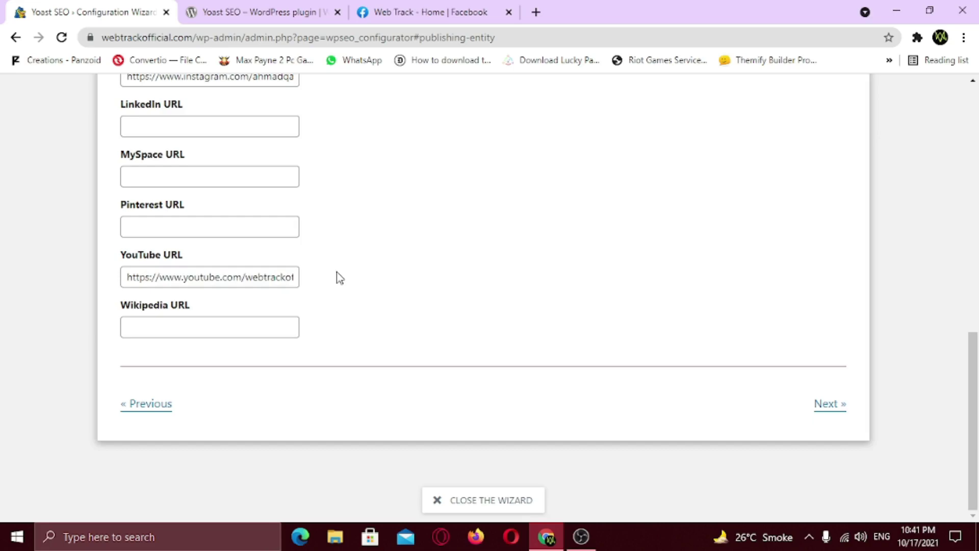
- Continue to Search engine visibility and hide My Templates from search results
{"action": "left_click", "coordinate": [827, 411]}
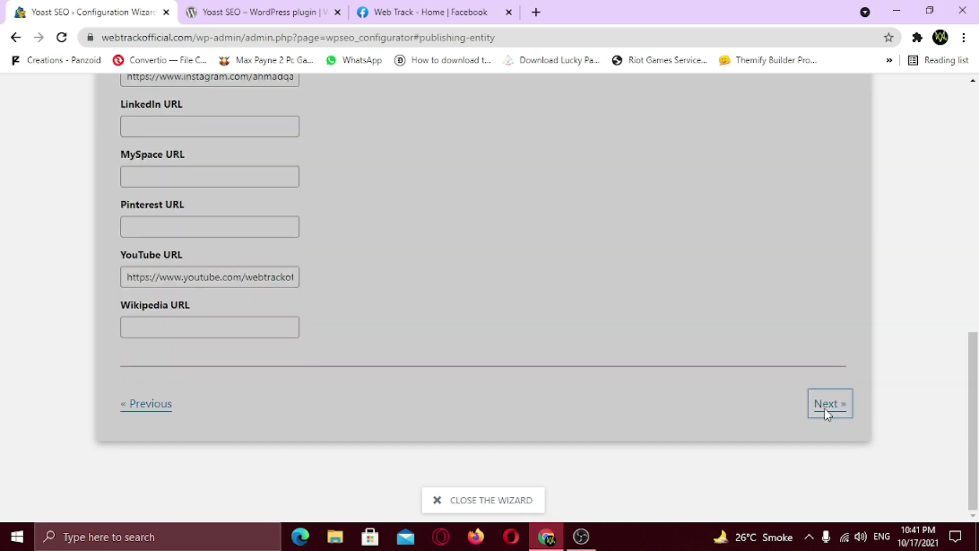
{"action": "scroll", "coordinate": [628, 369], "scroll_direction": "up", "scroll_amount": 4}
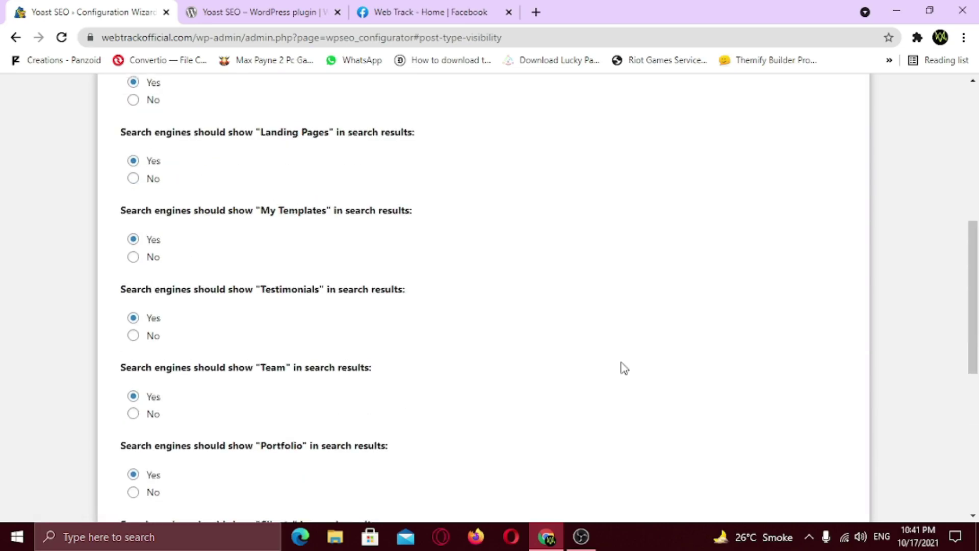
{"action": "scroll", "coordinate": [624, 368], "scroll_direction": "up", "scroll_amount": 4}
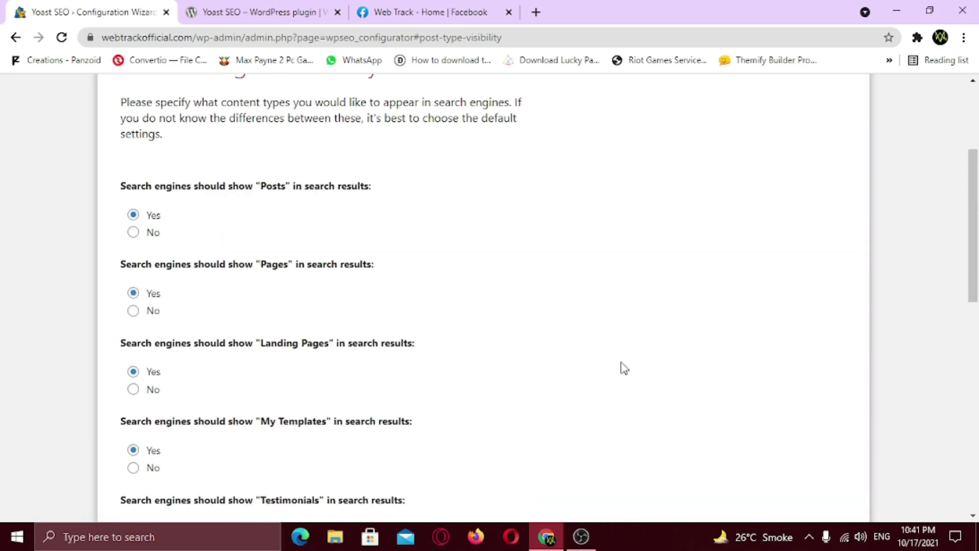
{"action": "left_click_drag", "start_coordinate": [114, 184], "coordinate": [336, 185]}
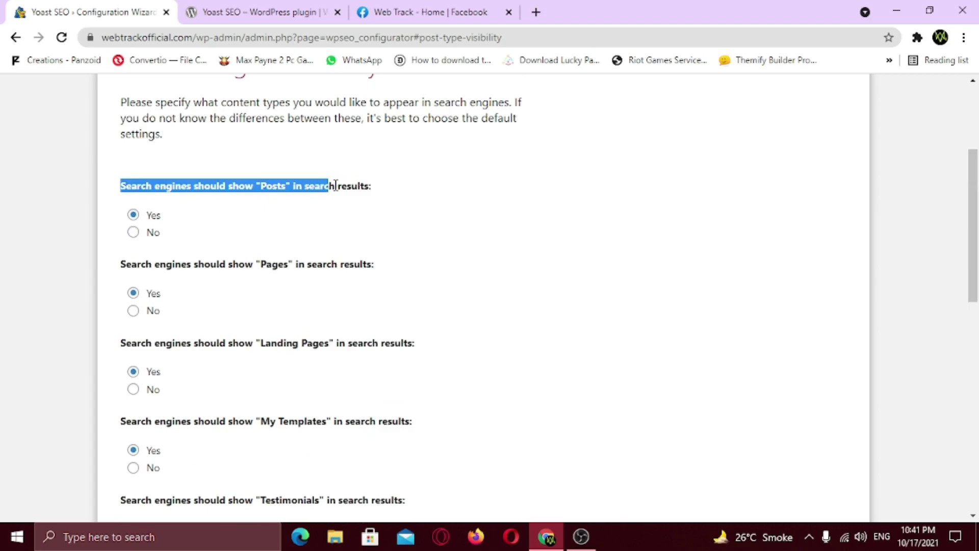
{"action": "left_click", "coordinate": [375, 187]}
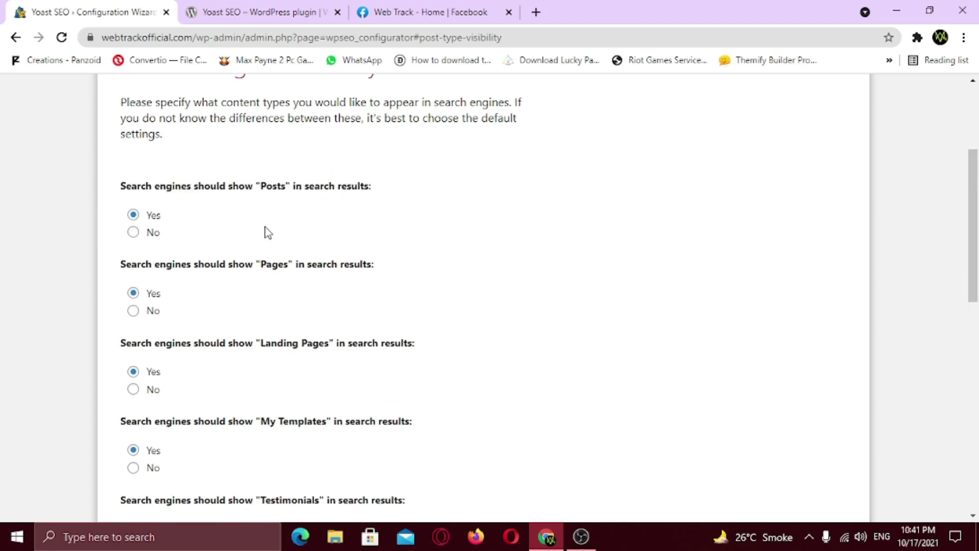
{"action": "scroll", "coordinate": [232, 289], "scroll_direction": "down", "scroll_amount": 3}
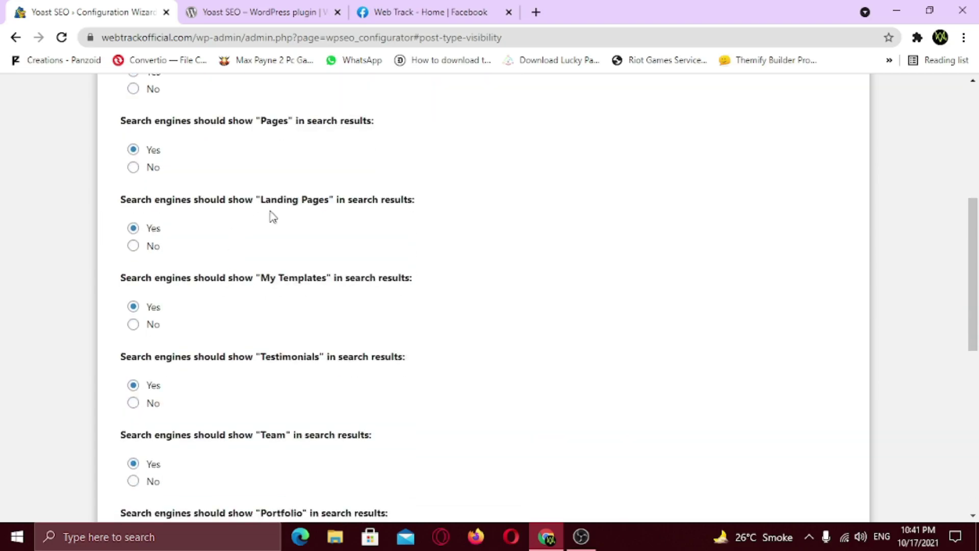
{"action": "scroll", "coordinate": [271, 244], "scroll_direction": "down", "scroll_amount": 2}
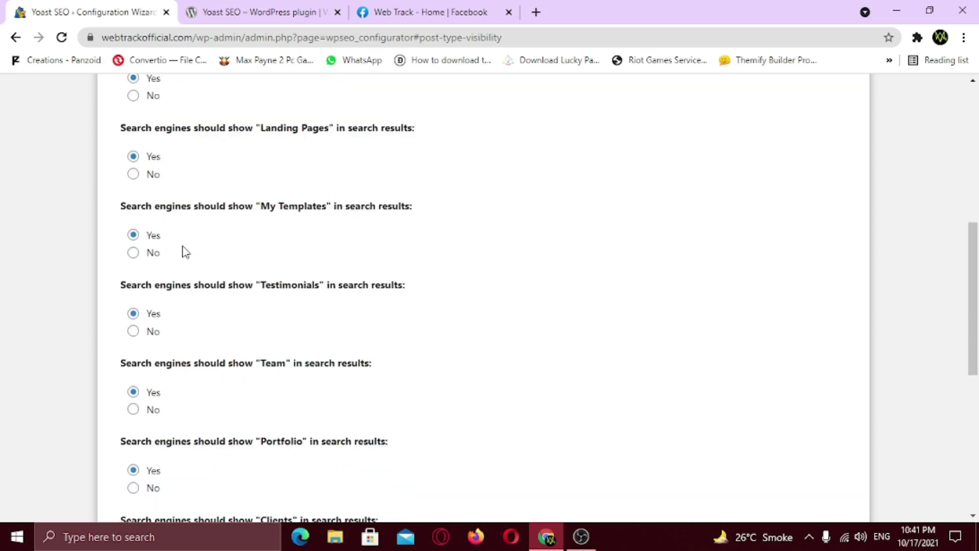
{"action": "left_click", "coordinate": [131, 254]}
- Set Team, Portfolio, Clients, Case Studies and Mega Menus to No for search visibility
{"action": "scroll", "coordinate": [254, 280], "scroll_direction": "down", "scroll_amount": 1}
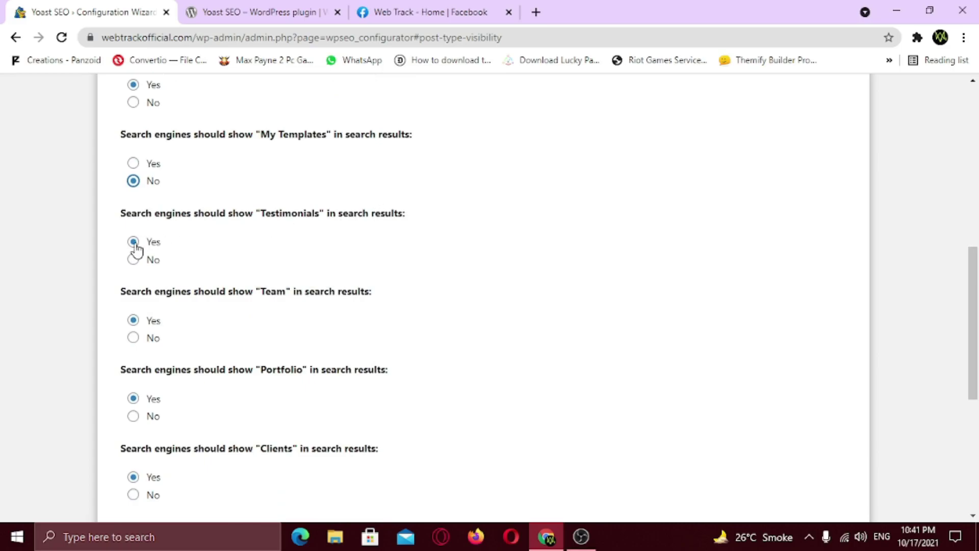
{"action": "scroll", "coordinate": [221, 264], "scroll_direction": "down", "scroll_amount": 1}
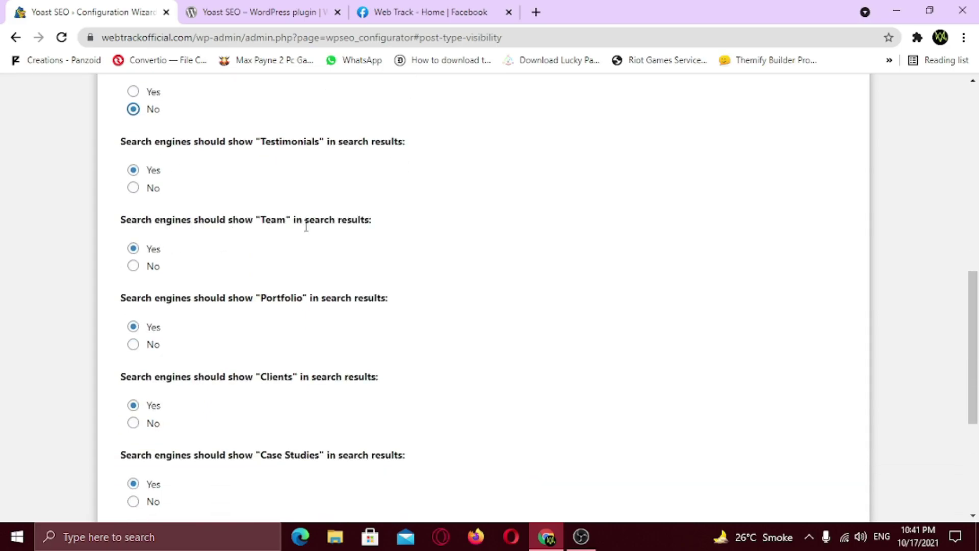
{"action": "left_click", "coordinate": [133, 266]}
{"action": "scroll", "coordinate": [220, 279], "scroll_direction": "down", "scroll_amount": 2}
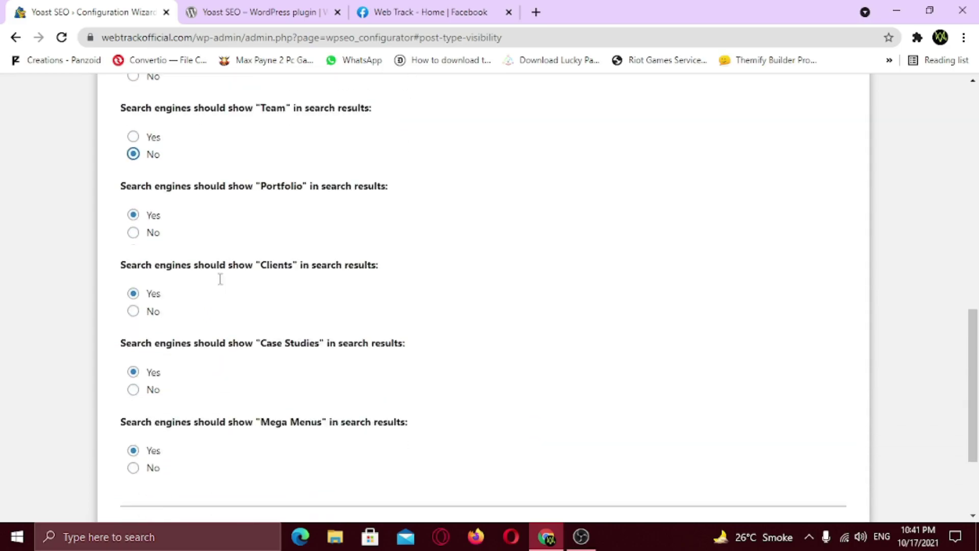
{"action": "left_click", "coordinate": [133, 201]}
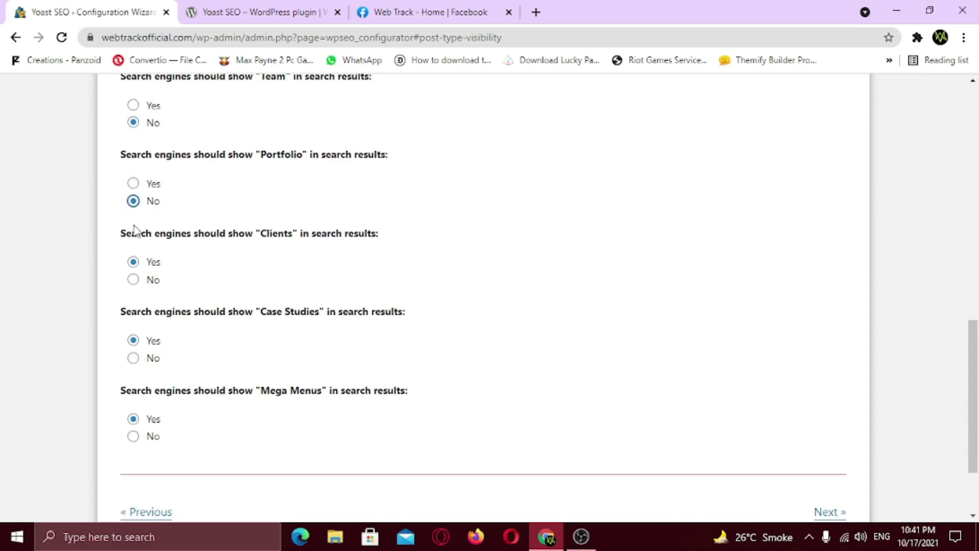
{"action": "left_click", "coordinate": [133, 280]}
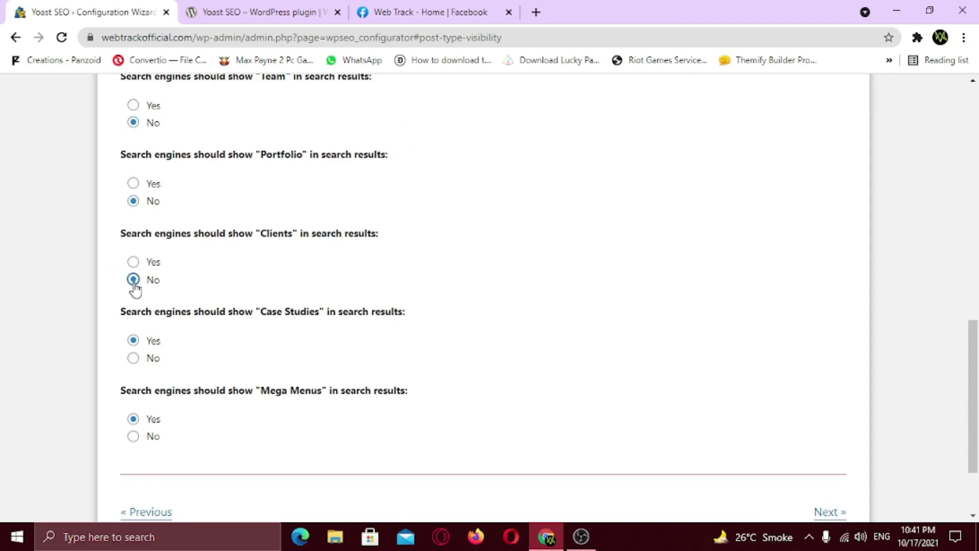
{"action": "scroll", "coordinate": [247, 291], "scroll_direction": "down", "scroll_amount": 2}
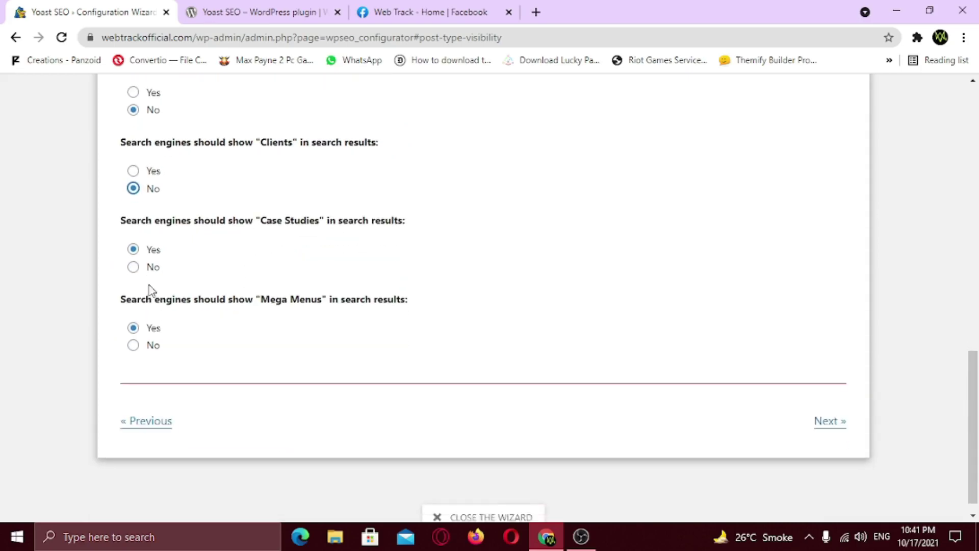
{"action": "left_click", "coordinate": [133, 250]}
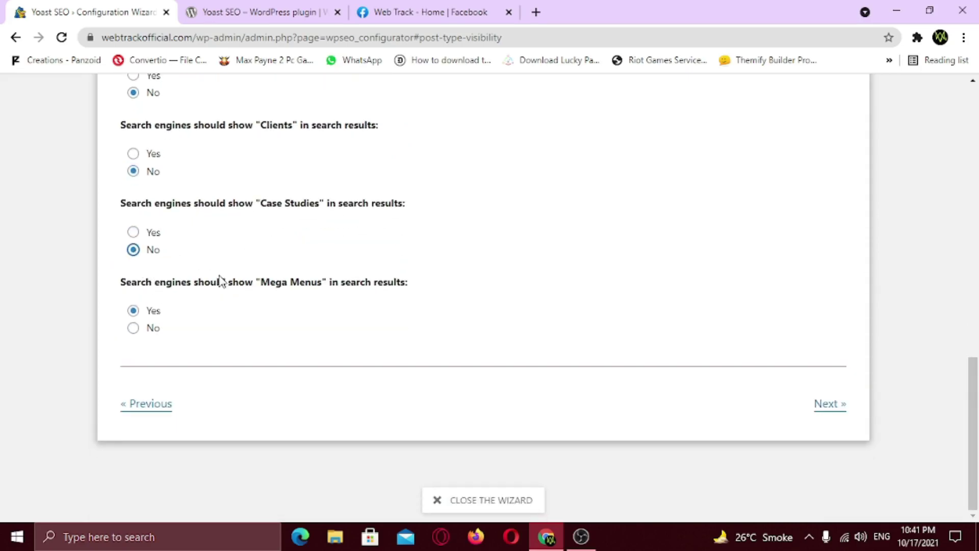
{"action": "left_click", "coordinate": [133, 328]}
{"action": "scroll", "coordinate": [225, 334], "scroll_direction": "up", "scroll_amount": 10}
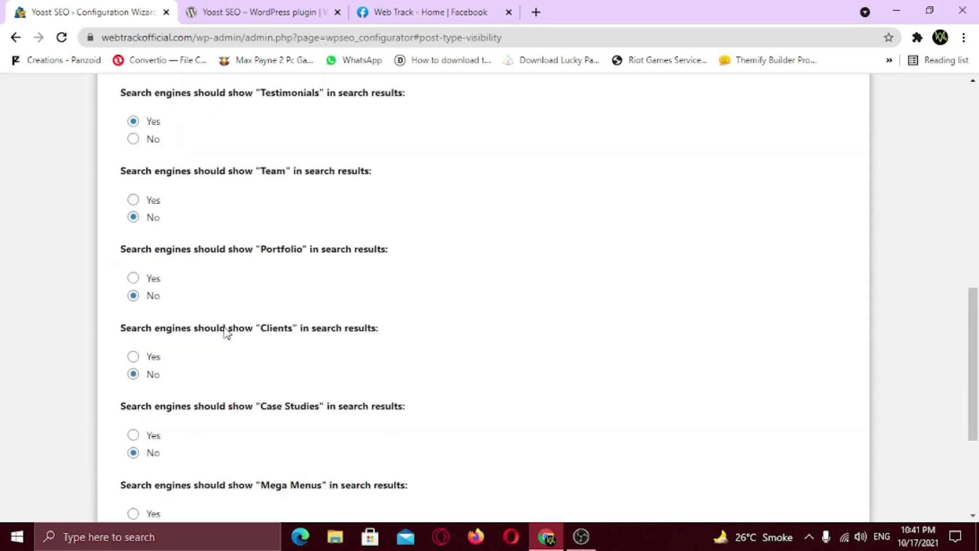
{"action": "scroll", "coordinate": [228, 333], "scroll_direction": "up", "scroll_amount": 5}
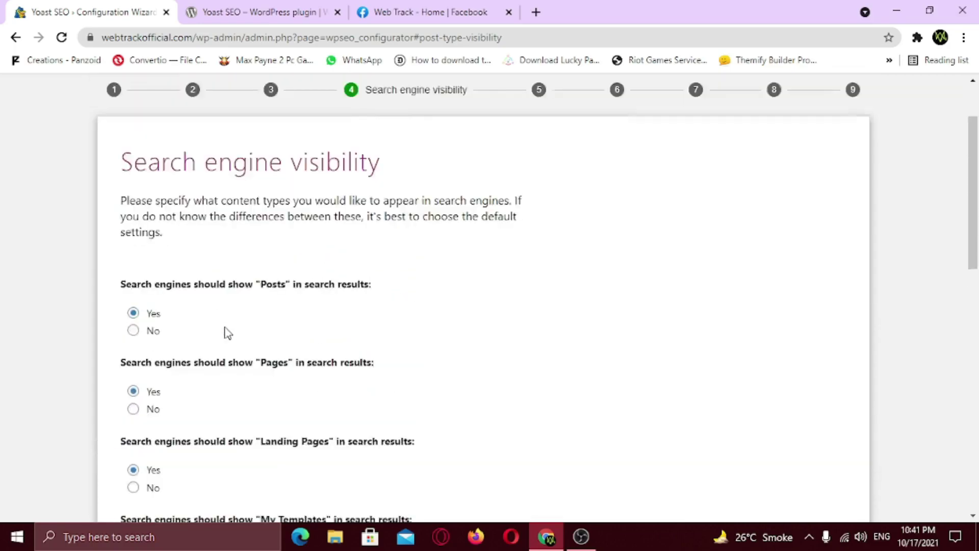
{"action": "scroll", "coordinate": [225, 332], "scroll_direction": "down", "scroll_amount": 2}
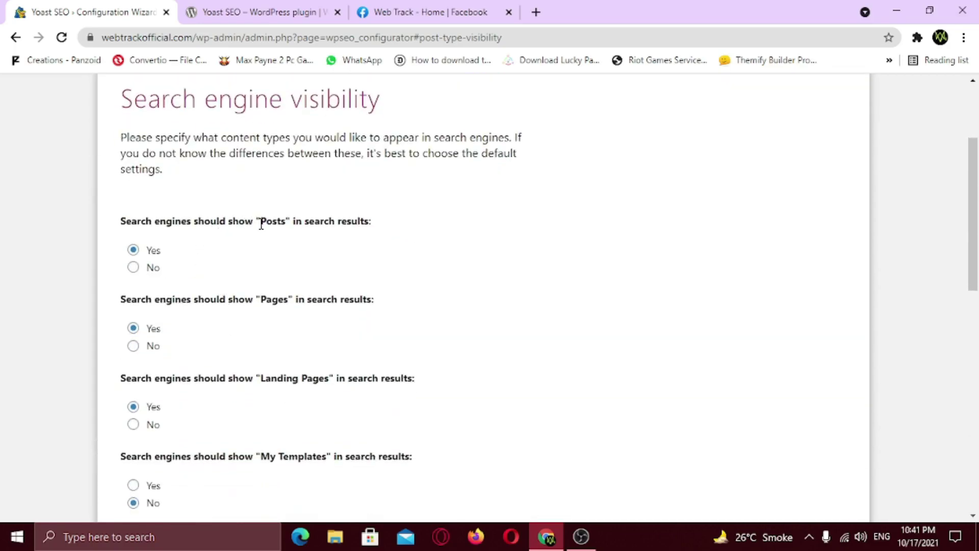
{"action": "scroll", "coordinate": [262, 241], "scroll_direction": "down", "scroll_amount": 3}
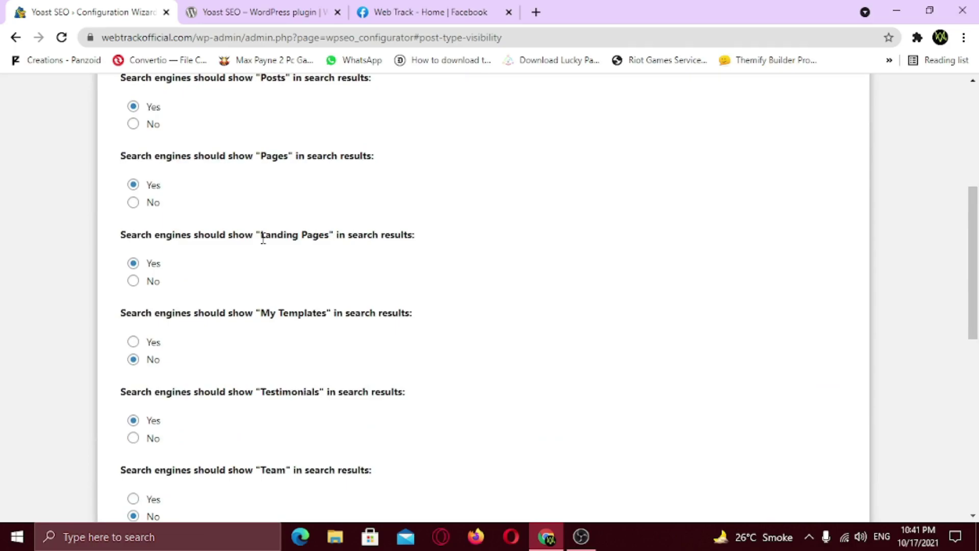
{"action": "scroll", "coordinate": [262, 239], "scroll_direction": "down", "scroll_amount": 10}
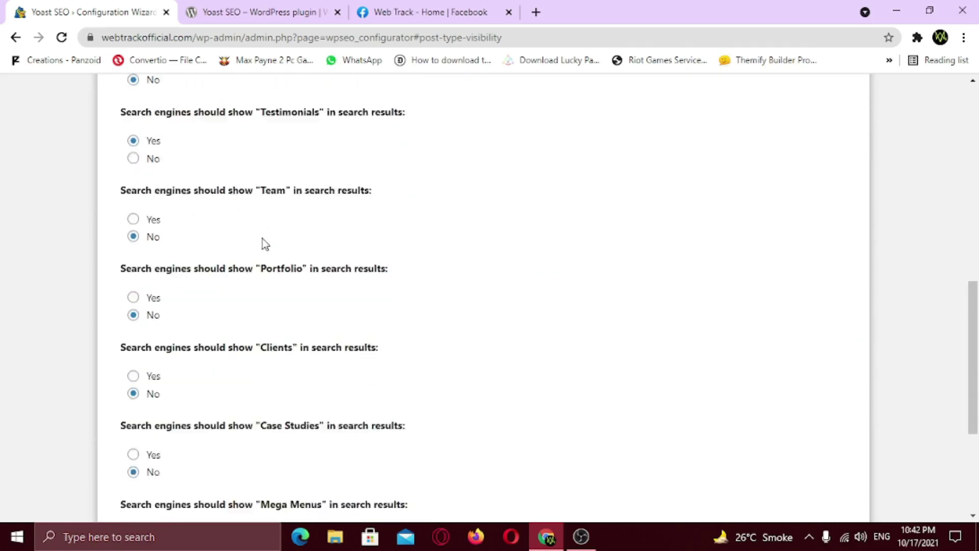
- Save the visibility choices, keep Multiple authors on No, and continue to title settings
{"action": "left_click", "coordinate": [820, 404]}
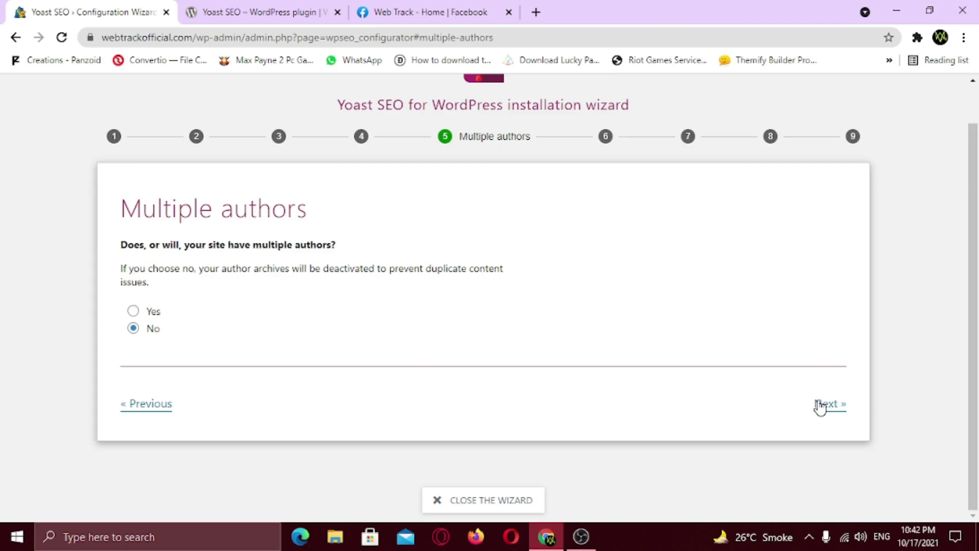
{"action": "left_click", "coordinate": [826, 404]}
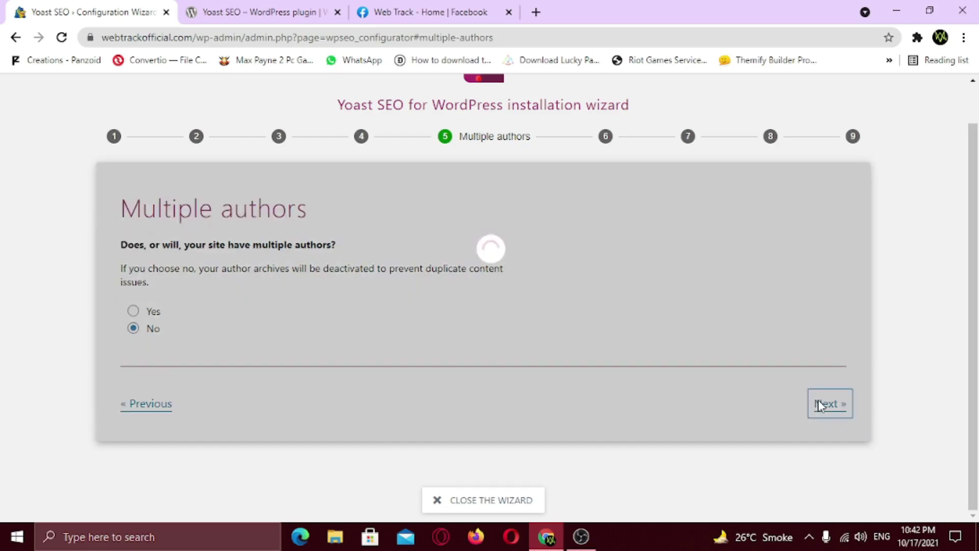
- Keep the Web Track title settings and choose 'Yes, you can track my site's data!'
{"action": "scroll", "coordinate": [510, 324], "scroll_direction": "down", "scroll_amount": 3}
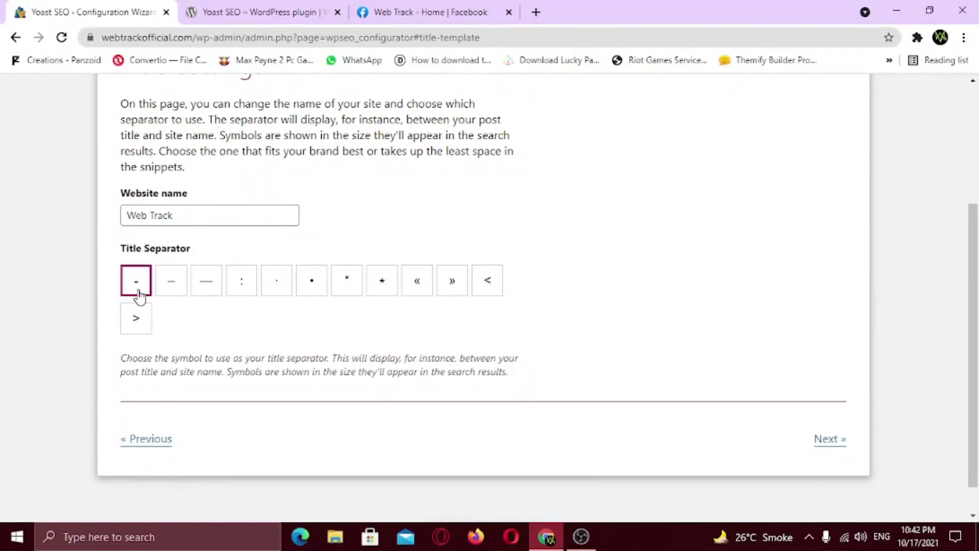
{"action": "left_click", "coordinate": [832, 443]}
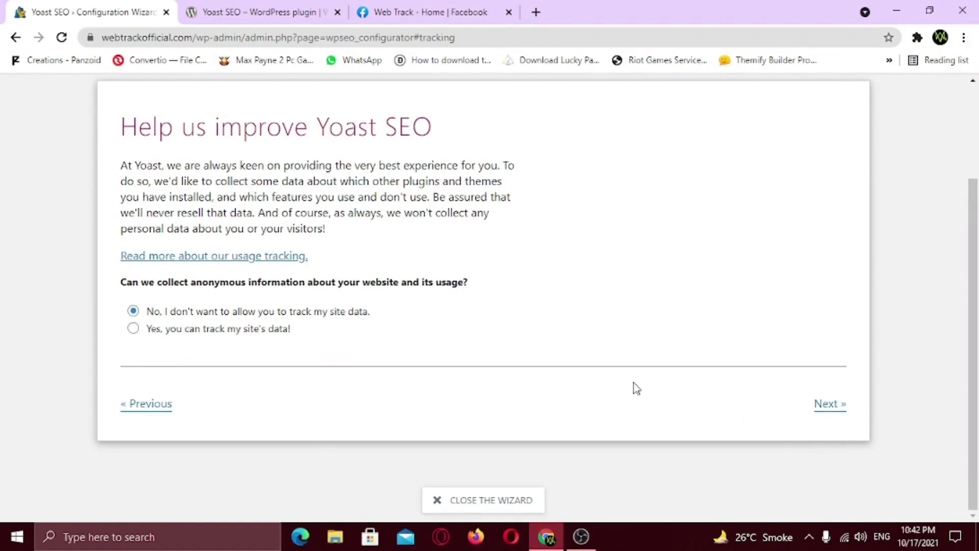
{"action": "left_click", "coordinate": [235, 329]}
- Move past the tracking and Continue learning newsletter steps to step 9, Success!
{"action": "left_click", "coordinate": [841, 411]}
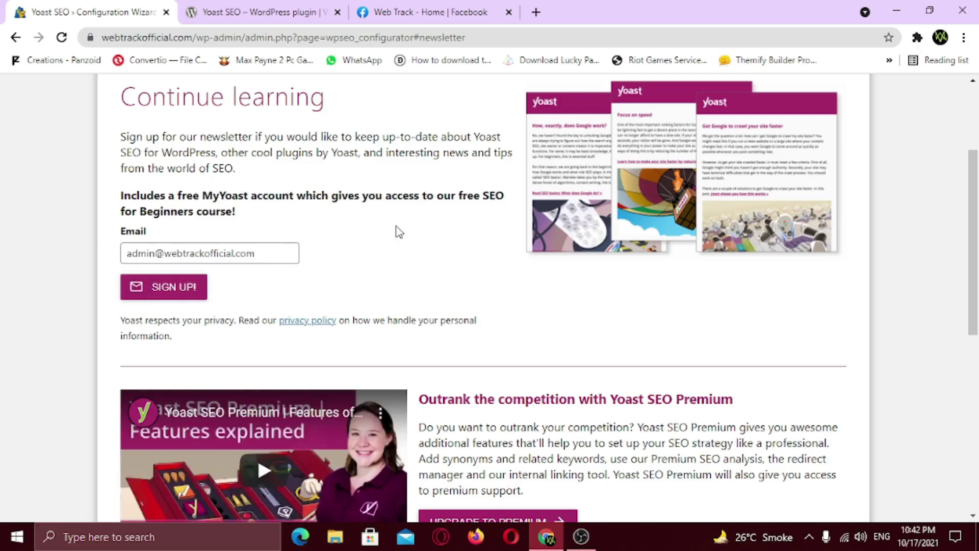
{"action": "scroll", "coordinate": [570, 276], "scroll_direction": "down", "scroll_amount": 4}
{"action": "scroll", "coordinate": [623, 306], "scroll_direction": "down", "scroll_amount": 4}
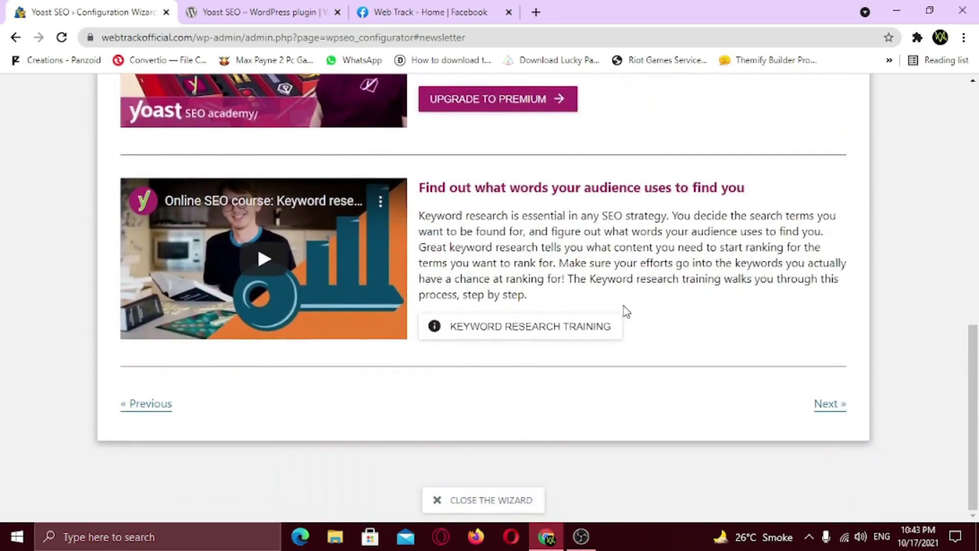
{"action": "left_click", "coordinate": [837, 408]}
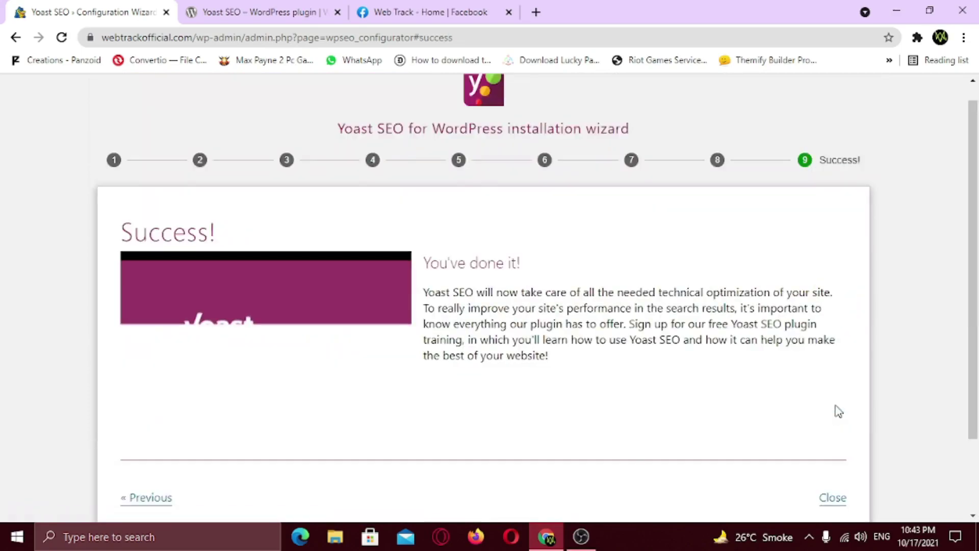
{"action": "scroll", "coordinate": [748, 384], "scroll_direction": "down", "scroll_amount": 2}
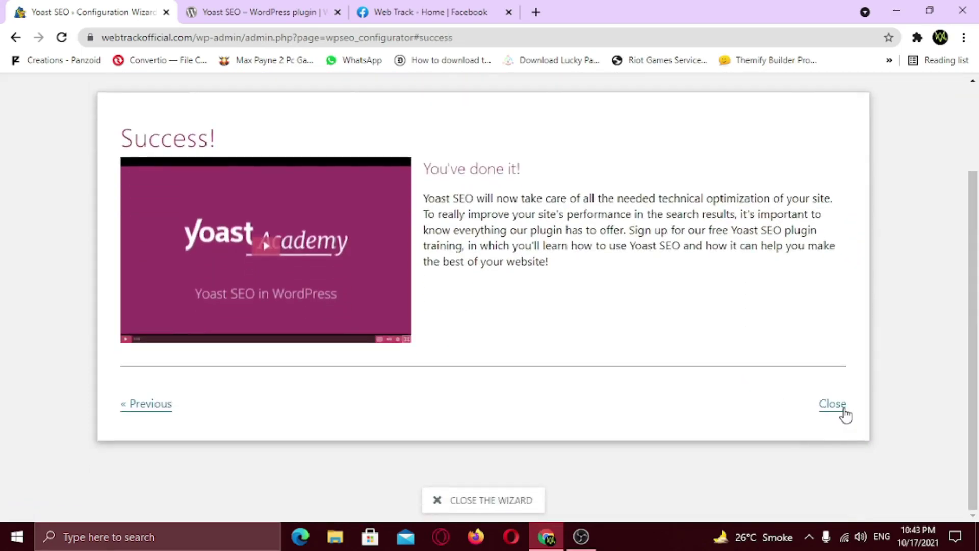
- Close the finished wizard to reach the General dashboard showing zero problems
{"action": "left_click", "coordinate": [843, 411]}
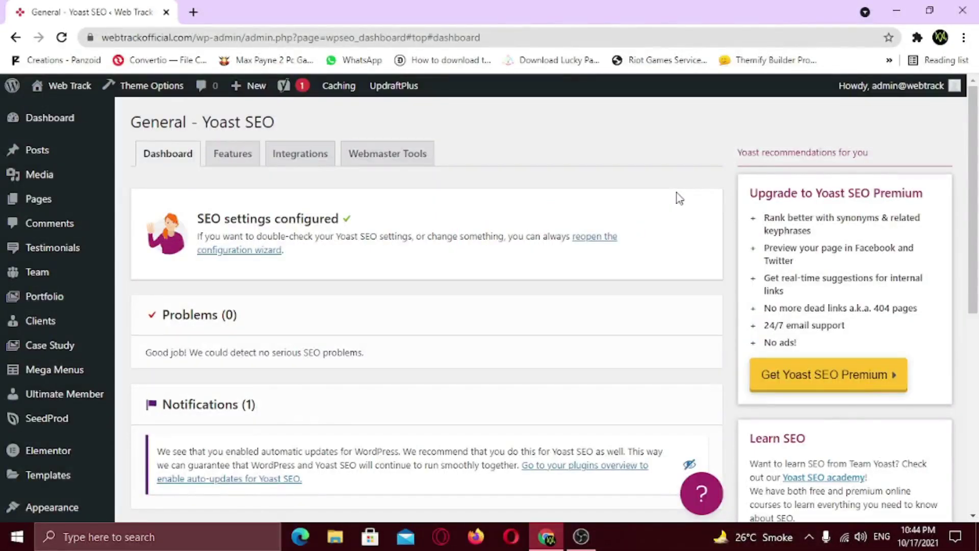
- Show the Webmaster Tools Google verification field, then search 'google search console' in a new tab and open it
{"action": "left_click", "coordinate": [406, 156]}
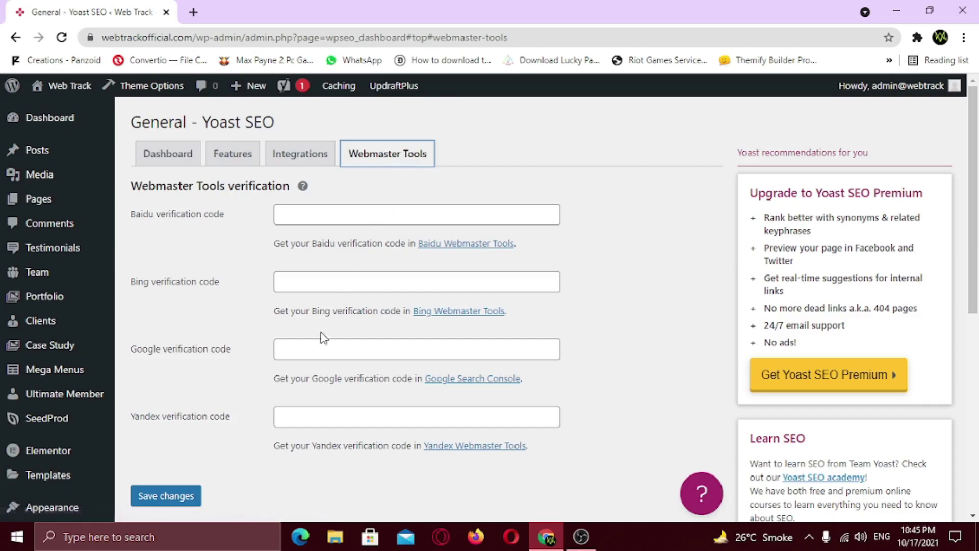
{"action": "left_click", "coordinate": [311, 349]}
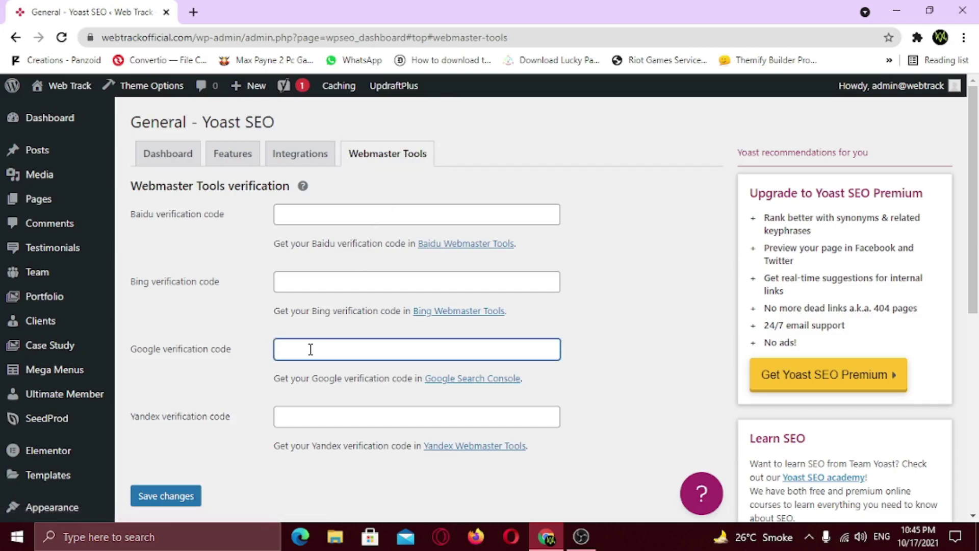
{"action": "left_click", "coordinate": [194, 12]}
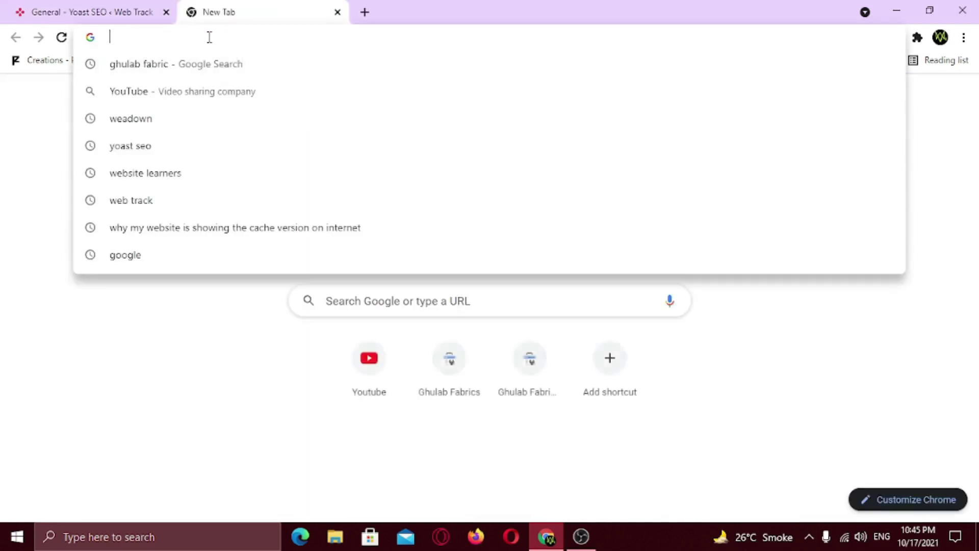
{"action": "type", "text": "google searc"}
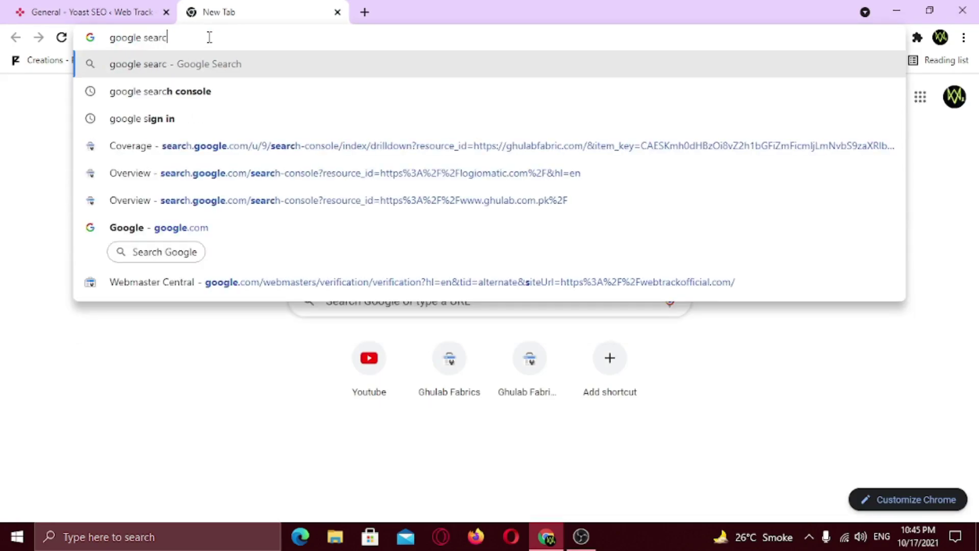
{"action": "type", "text": "h console"}
{"action": "key", "text": "Return"}
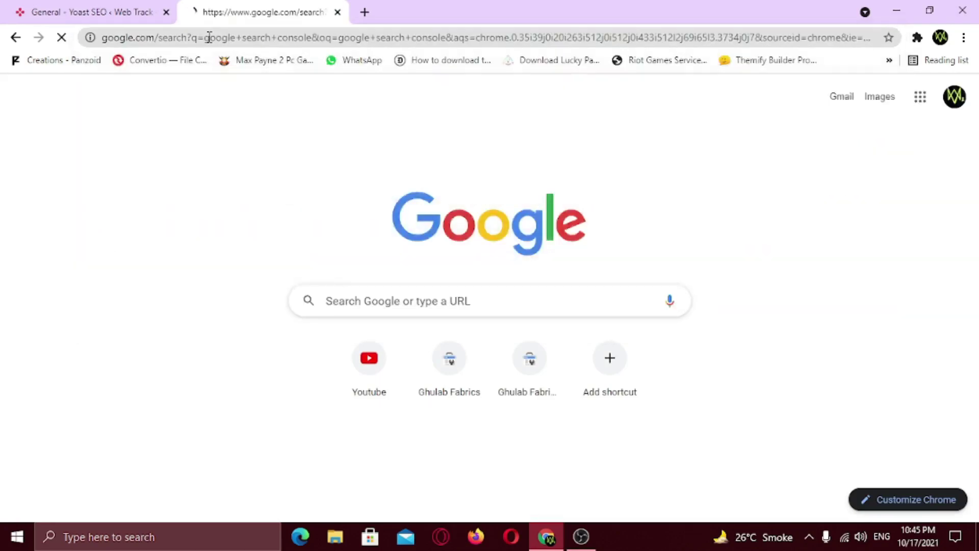
{"action": "left_click", "coordinate": [196, 235]}
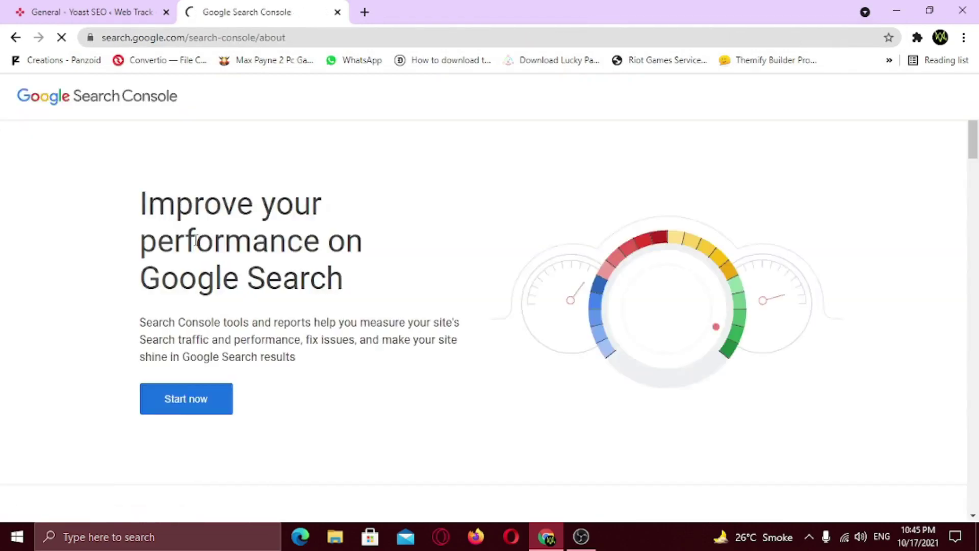
- Start setting up Search Console and choose the URL prefix property type
{"action": "left_click", "coordinate": [208, 401]}
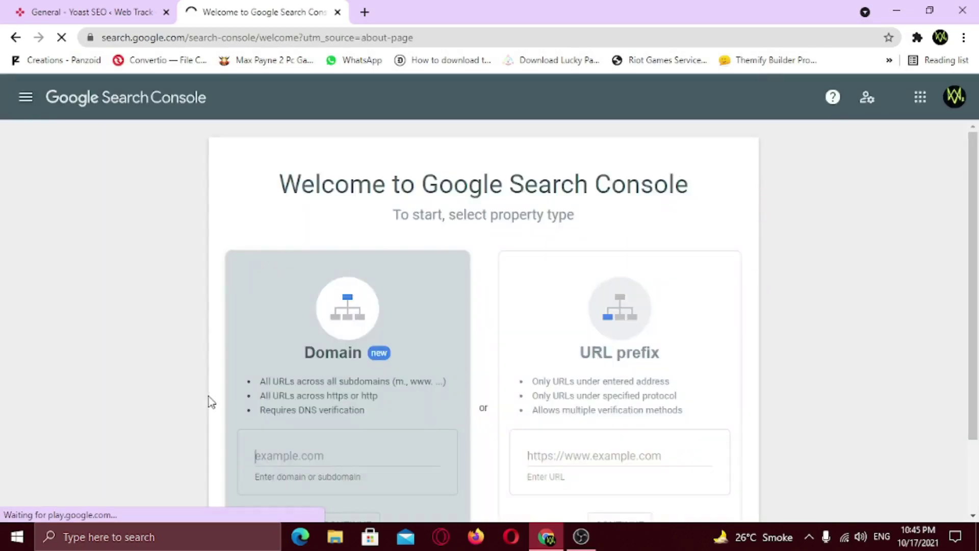
{"action": "scroll", "coordinate": [622, 367], "scroll_direction": "down", "scroll_amount": 2}
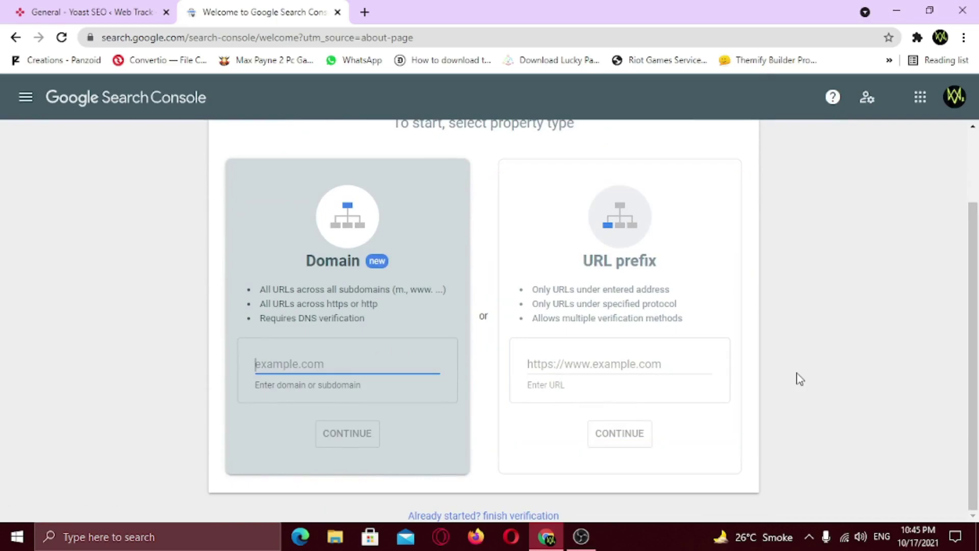
{"action": "left_click", "coordinate": [615, 367]}
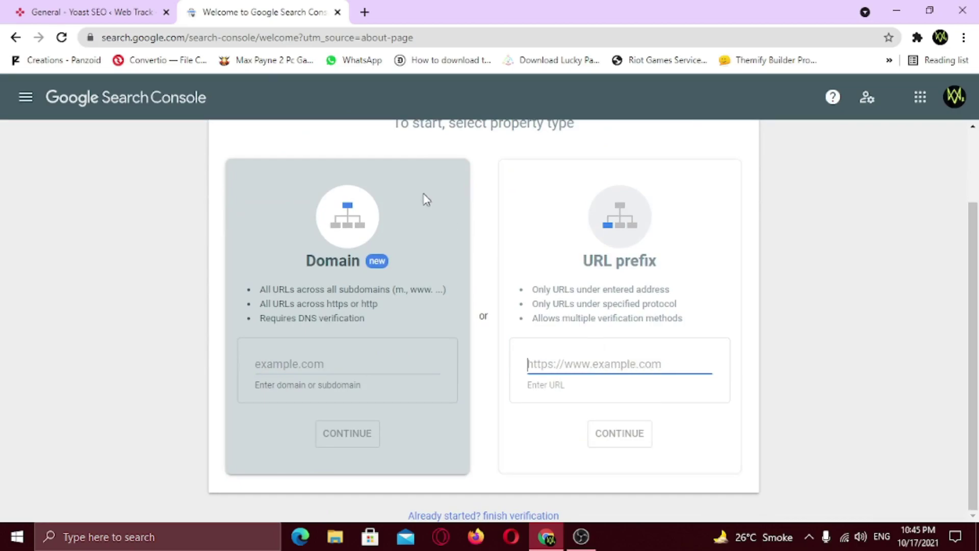
{"action": "left_click", "coordinate": [139, 9]}
{"action": "left_click_drag", "start_coordinate": [102, 38], "coordinate": [199, 47]}
{"action": "key", "text": "ctrl+c"}
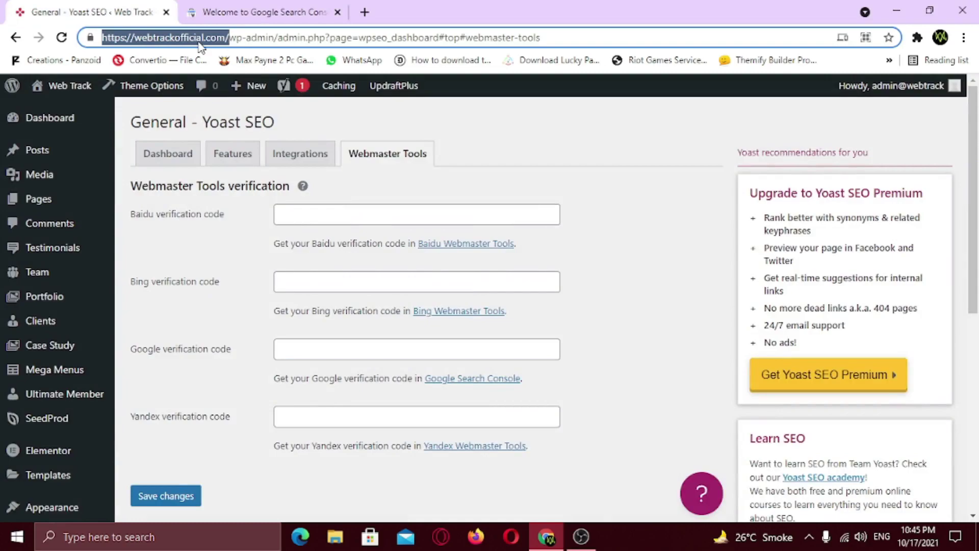
{"action": "left_click", "coordinate": [255, 11]}
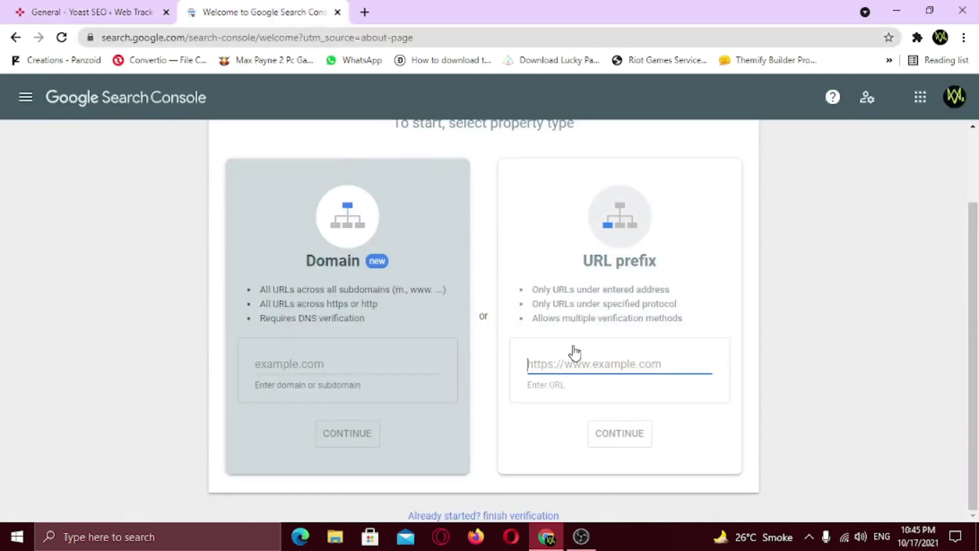
{"action": "key", "text": "ctrl+v"}
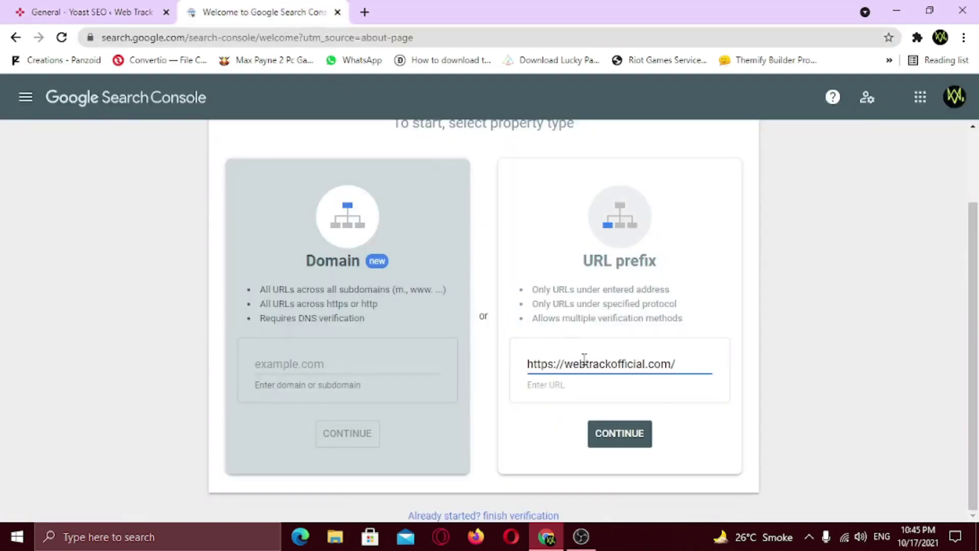
{"action": "left_click", "coordinate": [629, 437]}
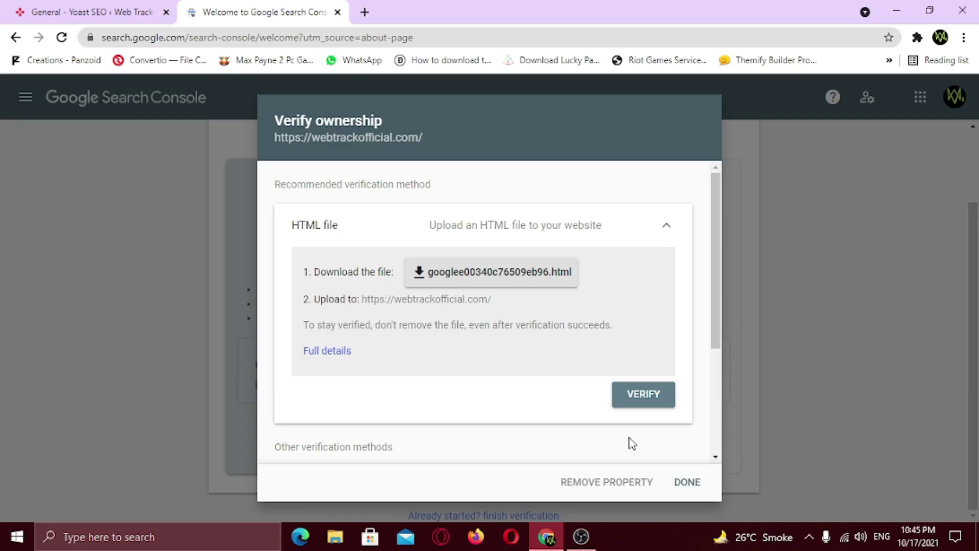
- Expand the HTML tag method under Other verification methods and copy its meta tag
{"action": "scroll", "coordinate": [495, 334], "scroll_direction": "down", "scroll_amount": 3}
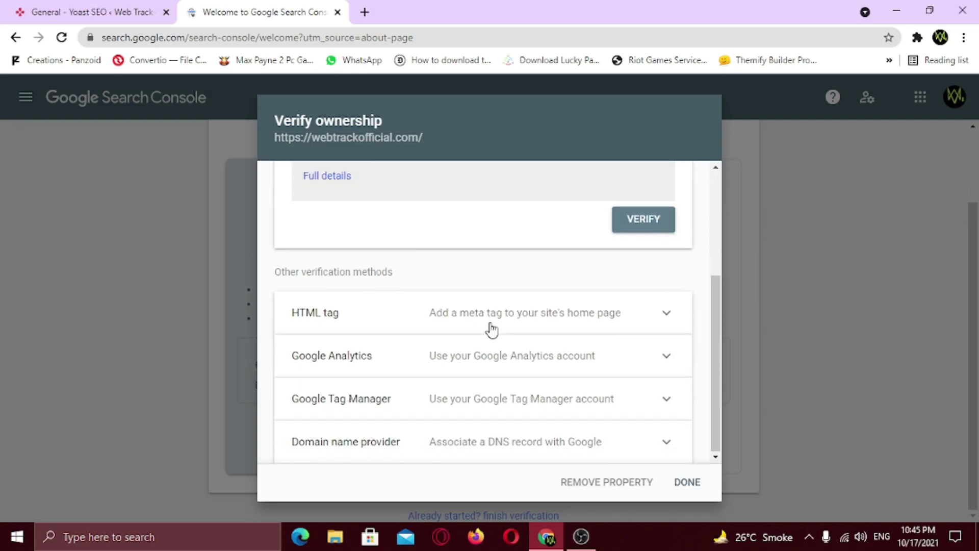
{"action": "left_click", "coordinate": [508, 320]}
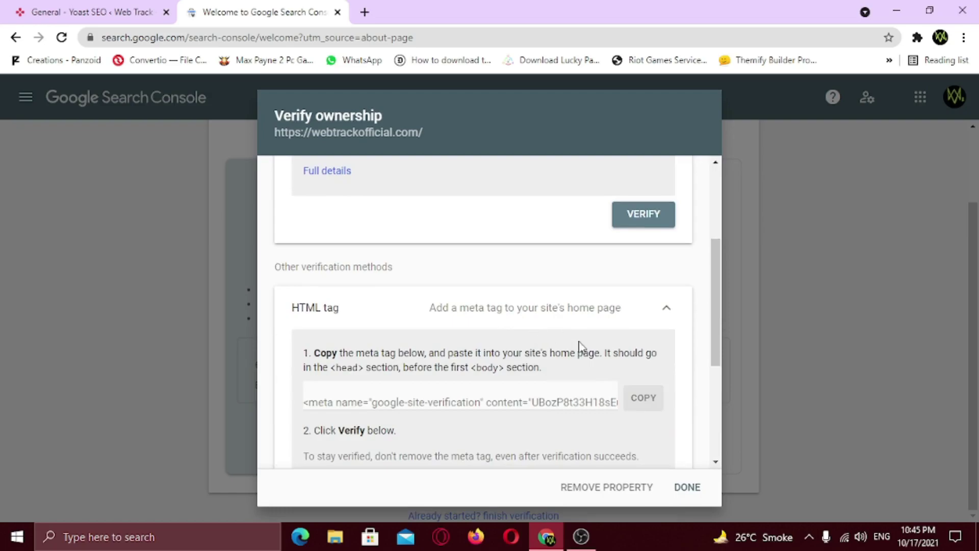
{"action": "left_click", "coordinate": [643, 402]}
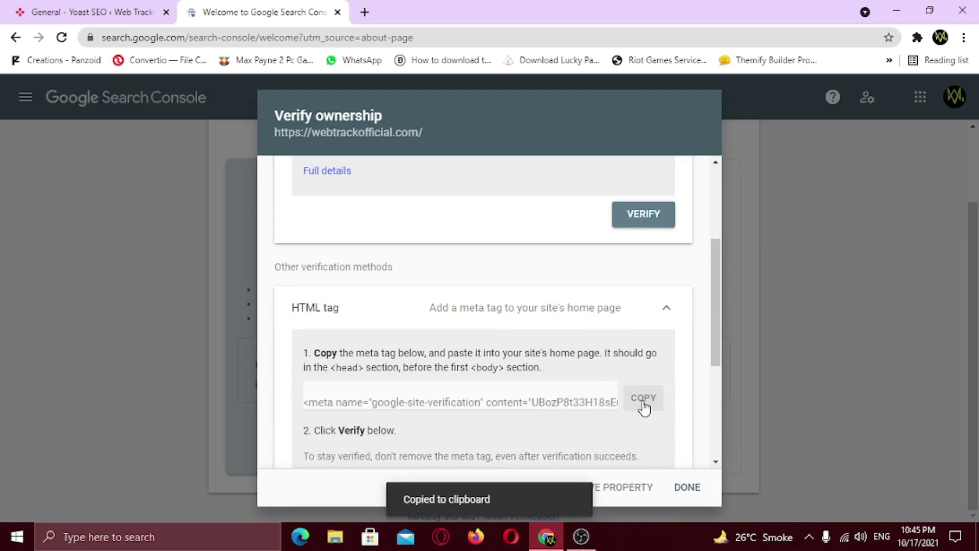
{"action": "scroll", "coordinate": [513, 272], "scroll_direction": "down", "scroll_amount": 2}
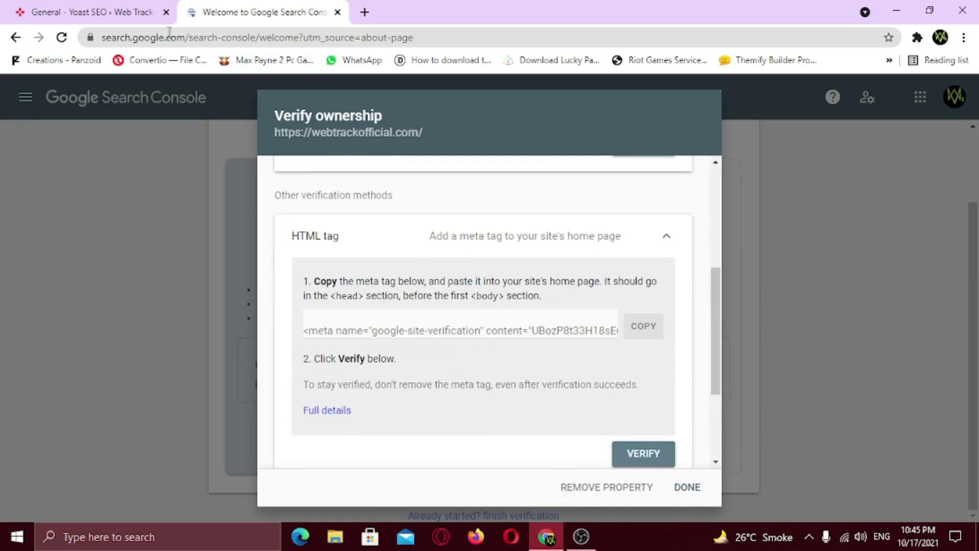
- Paste the copied meta tag into Yoast's Google verification code field and save the changes
{"action": "left_click", "coordinate": [118, 11]}
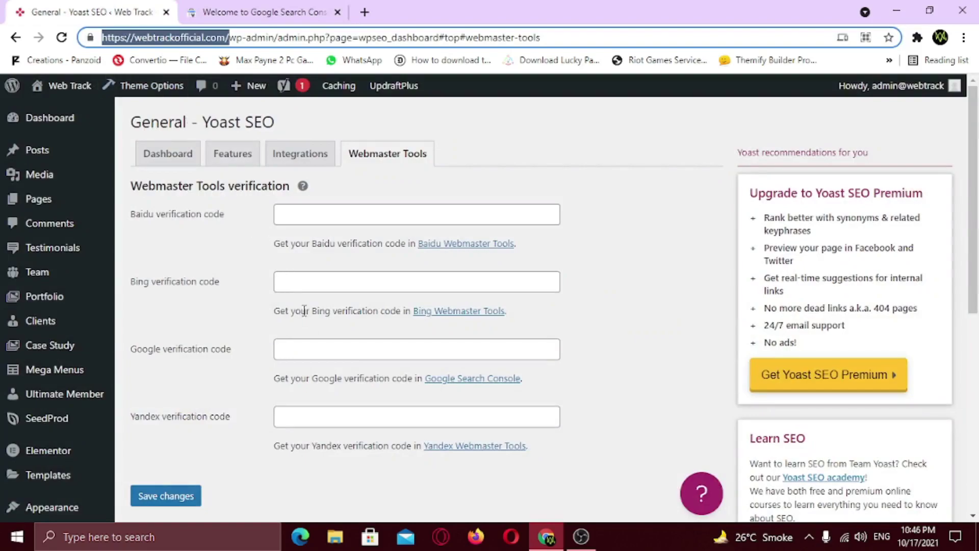
{"action": "left_click", "coordinate": [316, 349]}
{"action": "right_click", "coordinate": [318, 347]}
{"action": "left_click", "coordinate": [363, 199]}
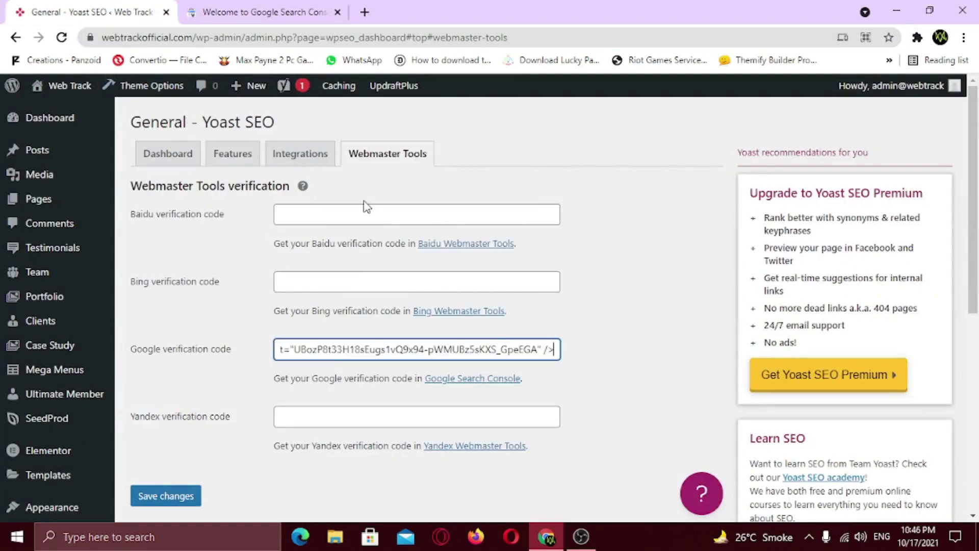
{"action": "left_click", "coordinate": [269, 440]}
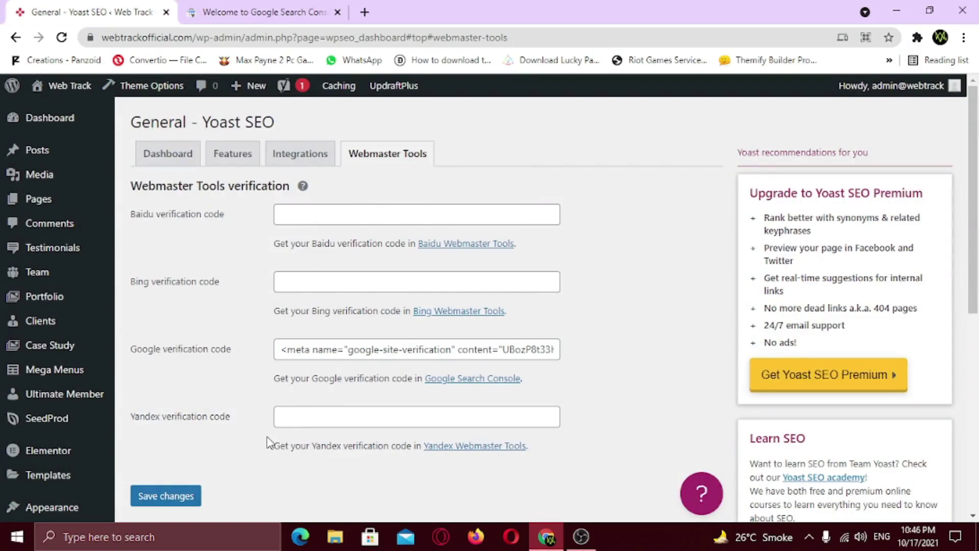
{"action": "left_click", "coordinate": [176, 500]}
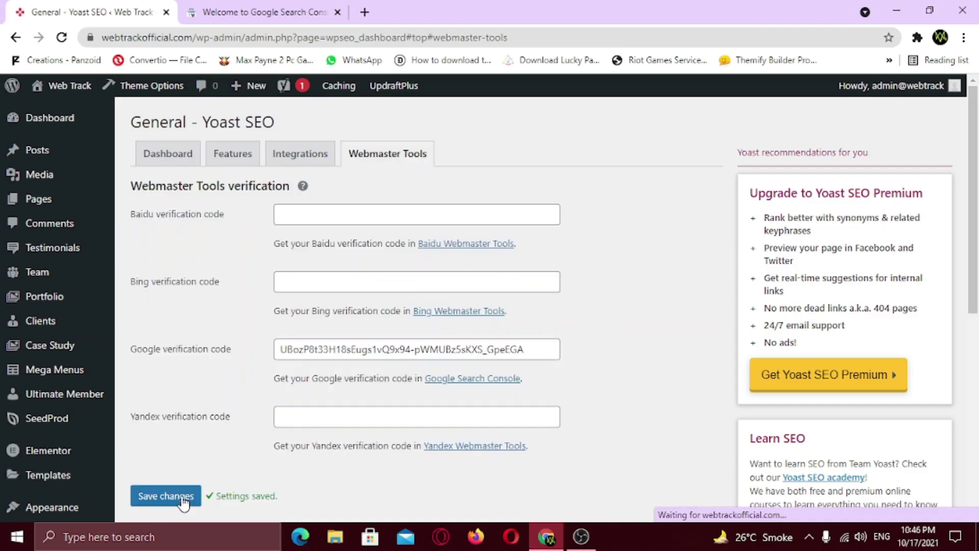
{"action": "left_click_drag", "start_coordinate": [220, 495], "coordinate": [286, 500]}
{"action": "left_click", "coordinate": [286, 500]}
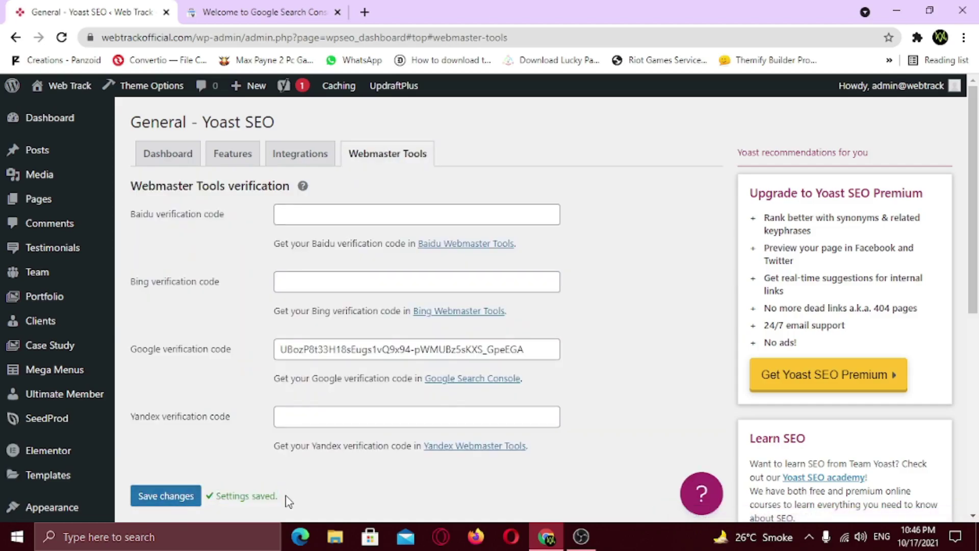
{"action": "left_click", "coordinate": [301, 9]}
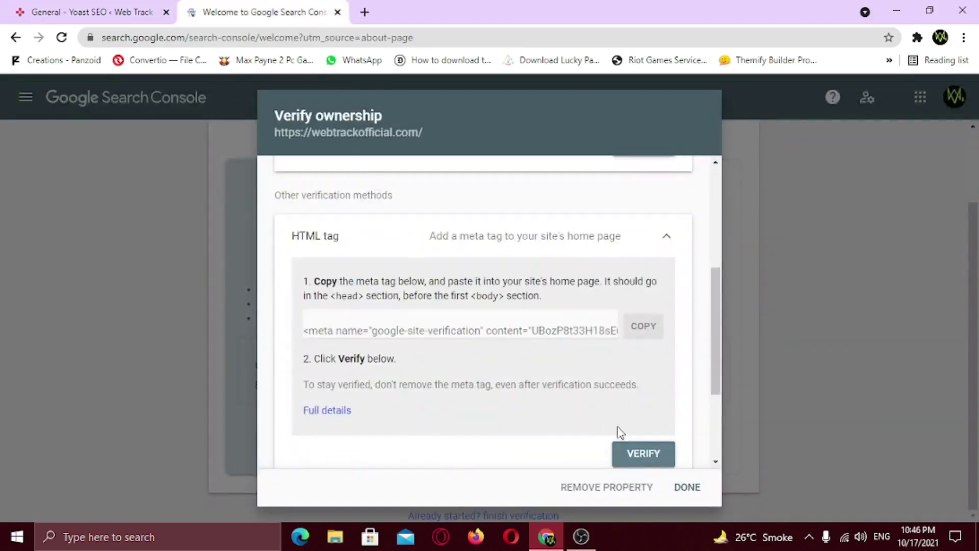
{"action": "left_click", "coordinate": [645, 457]}
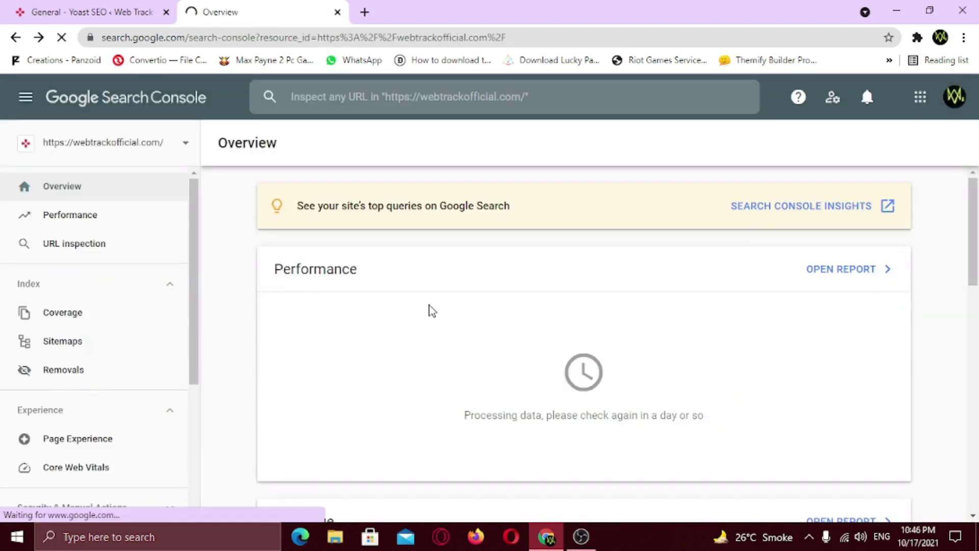
- Scroll through the webtrackofficial.com Overview, then open the Performance report, which shows data still processing
{"action": "scroll", "coordinate": [430, 310], "scroll_direction": "down", "scroll_amount": 4}
{"action": "scroll", "coordinate": [429, 310], "scroll_direction": "down", "scroll_amount": 8}
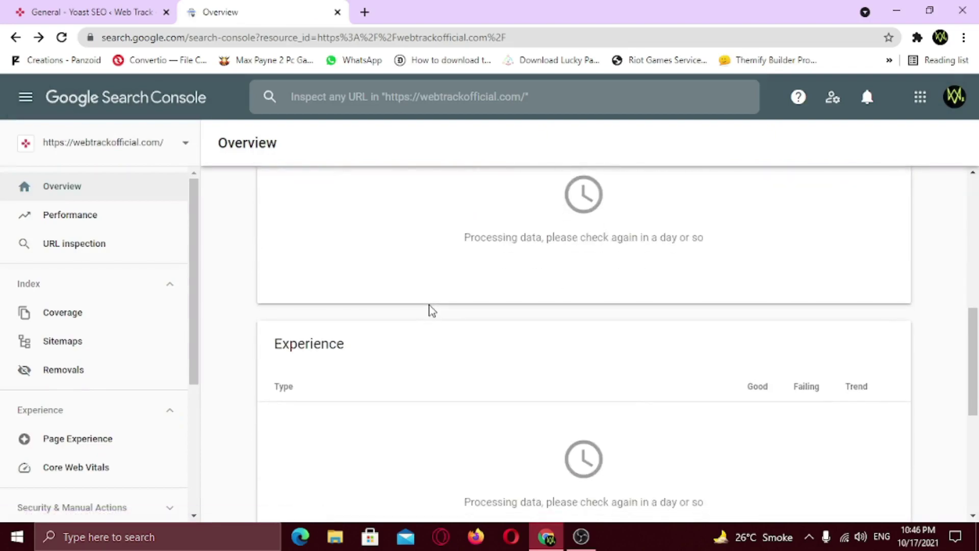
{"action": "scroll", "coordinate": [432, 310], "scroll_direction": "down", "scroll_amount": 3}
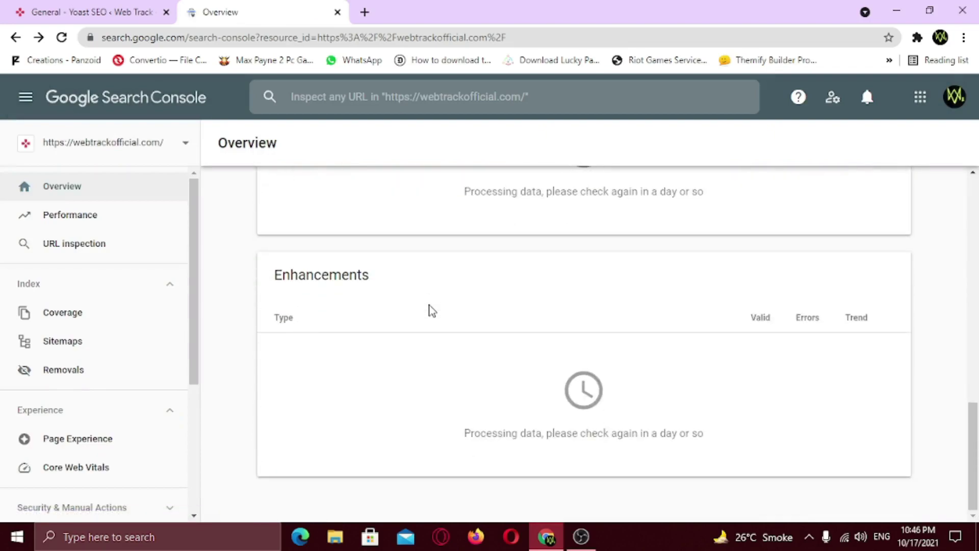
{"action": "scroll", "coordinate": [432, 310], "scroll_direction": "up", "scroll_amount": 15}
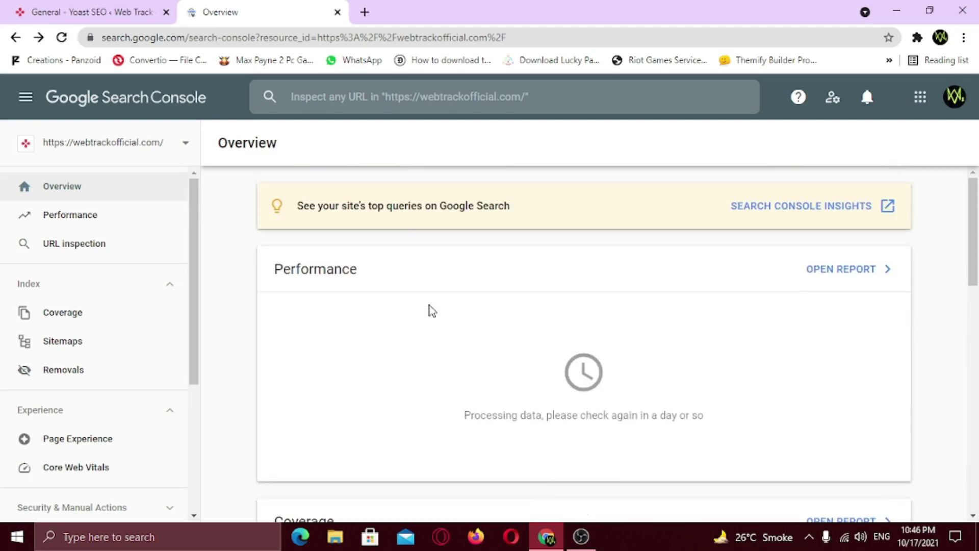
{"action": "left_click", "coordinate": [111, 221]}
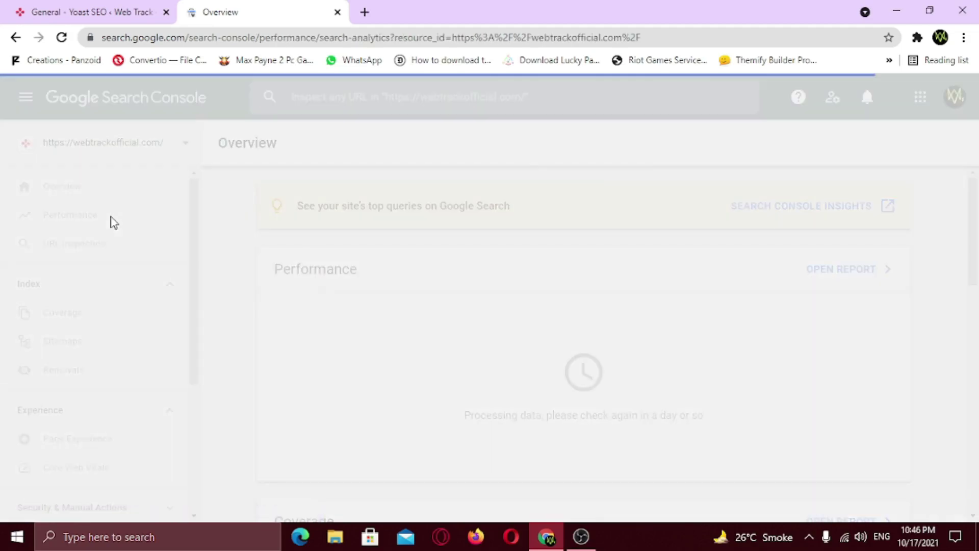
{"action": "scroll", "coordinate": [335, 308], "scroll_direction": "down", "scroll_amount": 3}
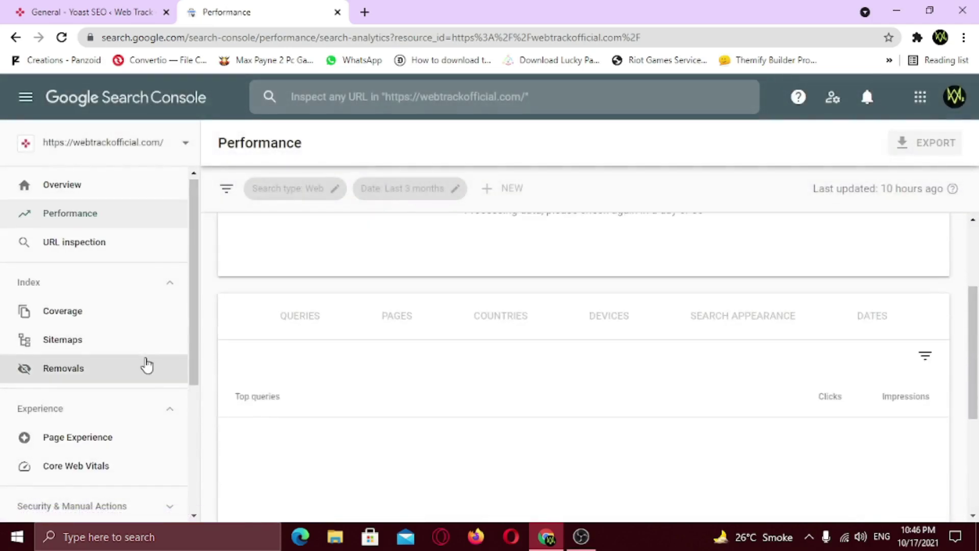
{"action": "scroll", "coordinate": [144, 365], "scroll_direction": "down", "scroll_amount": 4}
{"action": "scroll", "coordinate": [124, 411], "scroll_direction": "up", "scroll_amount": 3}
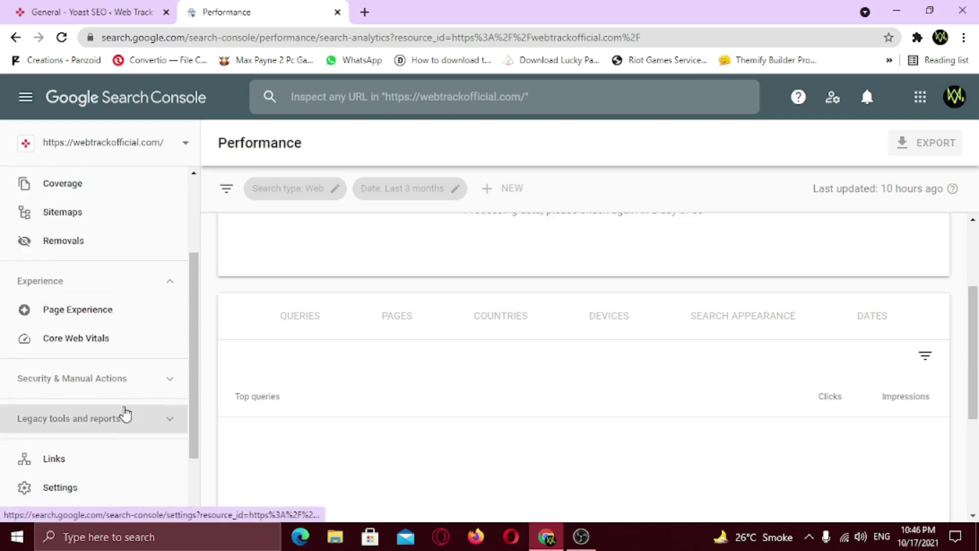
{"action": "scroll", "coordinate": [114, 368], "scroll_direction": "up", "scroll_amount": 1}
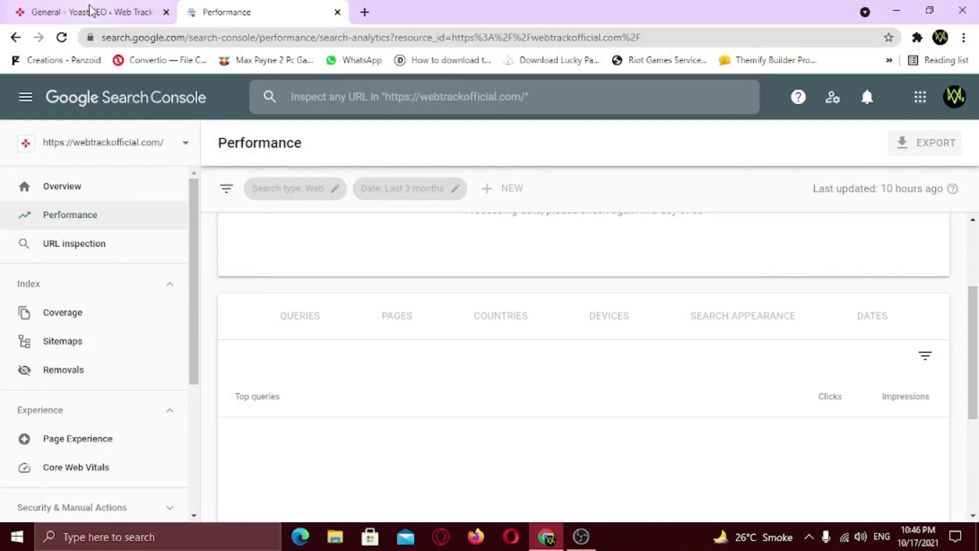
- In Yoast's Features tab, open the XML sitemap link from the XML sitemaps help in a new tab
{"action": "left_click", "coordinate": [91, 10]}
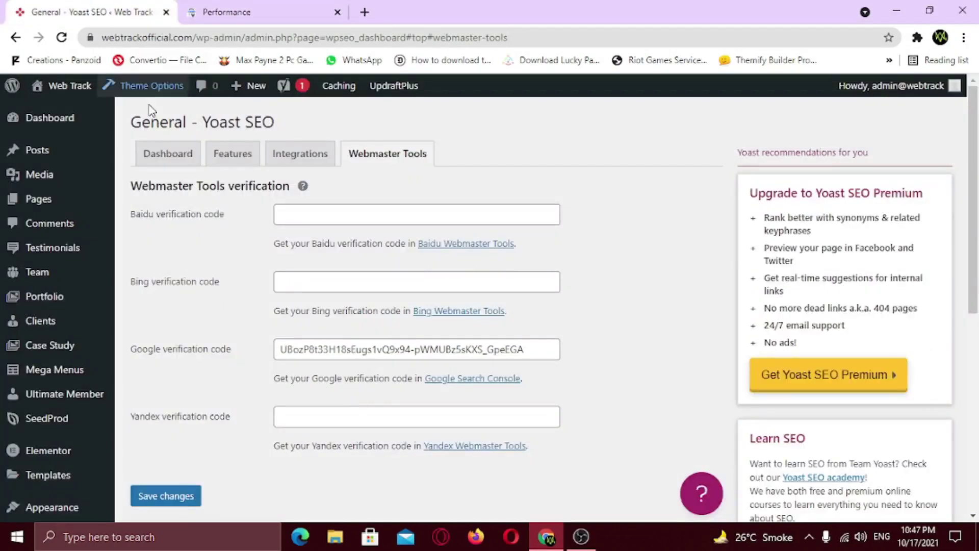
{"action": "left_click", "coordinate": [236, 164]}
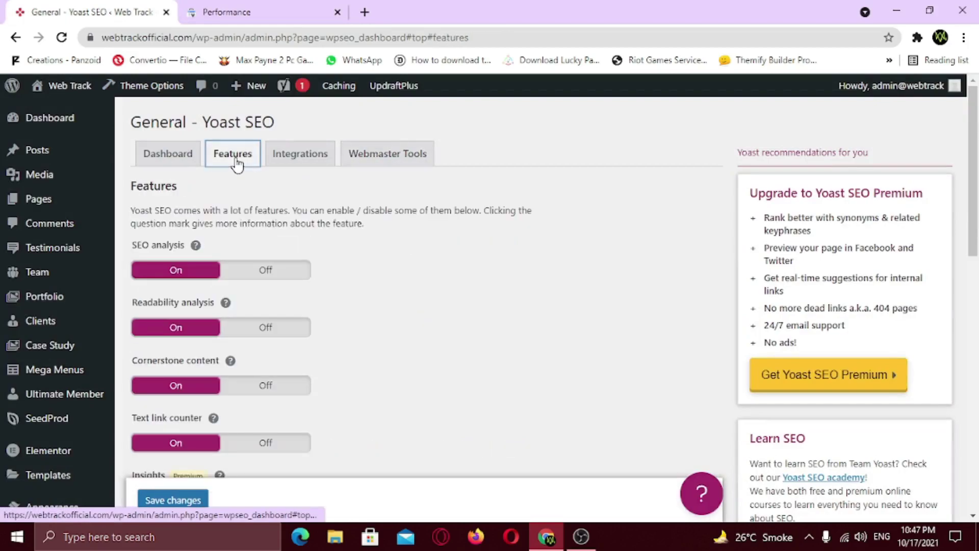
{"action": "scroll", "coordinate": [454, 299], "scroll_direction": "down", "scroll_amount": 7}
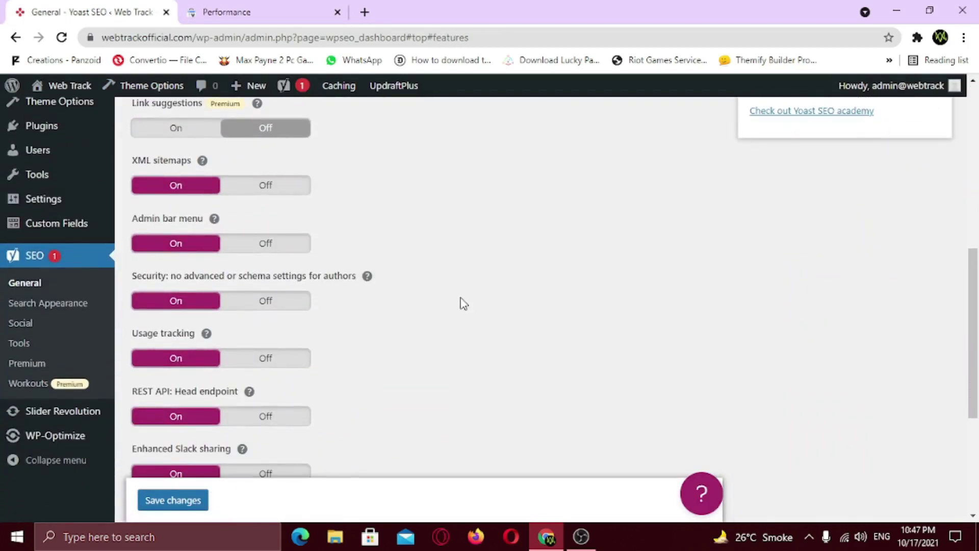
{"action": "left_click", "coordinate": [203, 162]}
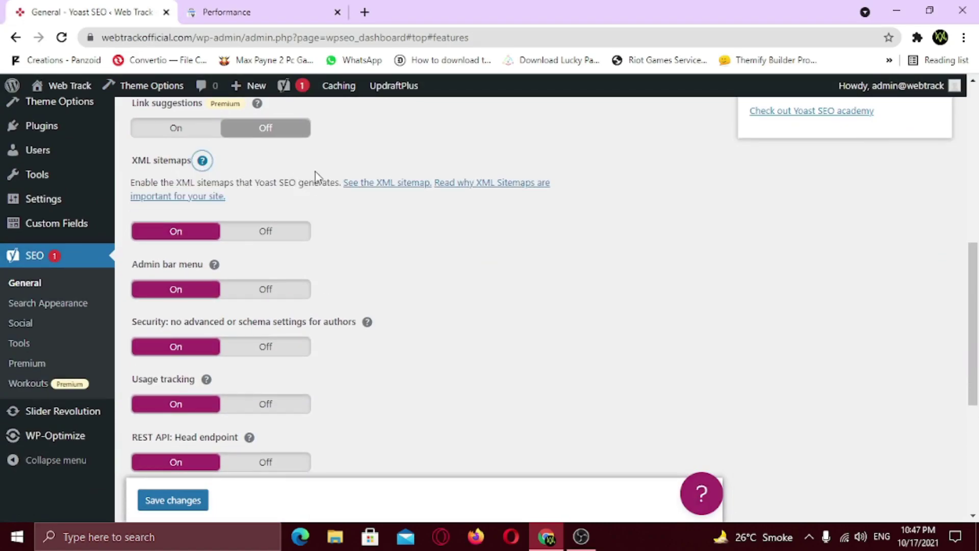
{"action": "right_click", "coordinate": [393, 184]}
{"action": "left_click", "coordinate": [432, 195]}
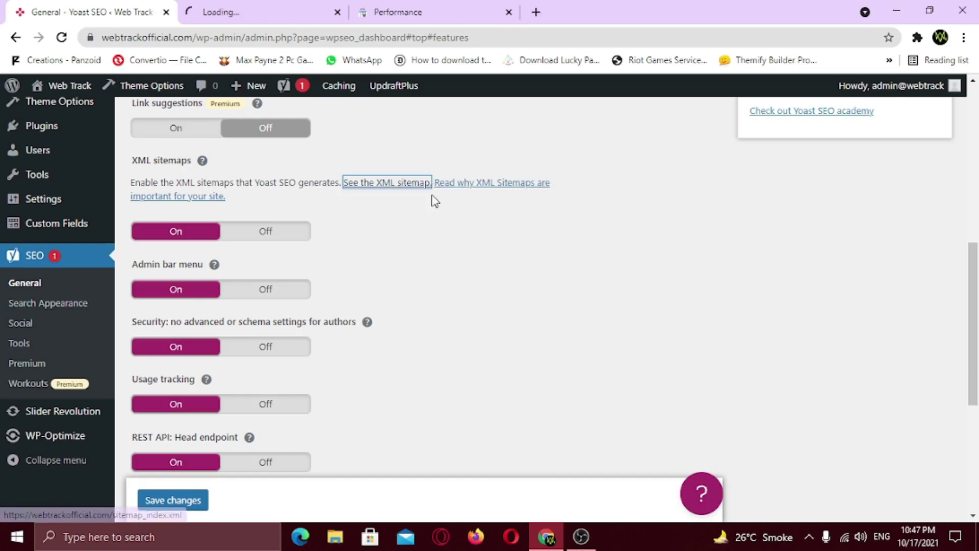
- Copy the webtrackofficial.com/sitemap_index.xml address from the sitemap tab, then go back to Search Console Performance
{"action": "left_click", "coordinate": [285, 17]}
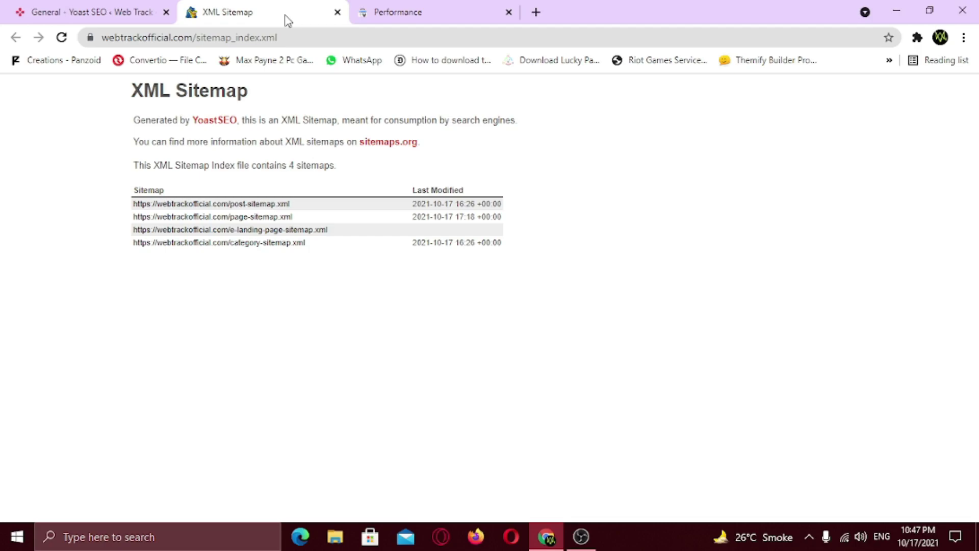
{"action": "left_click", "coordinate": [273, 40]}
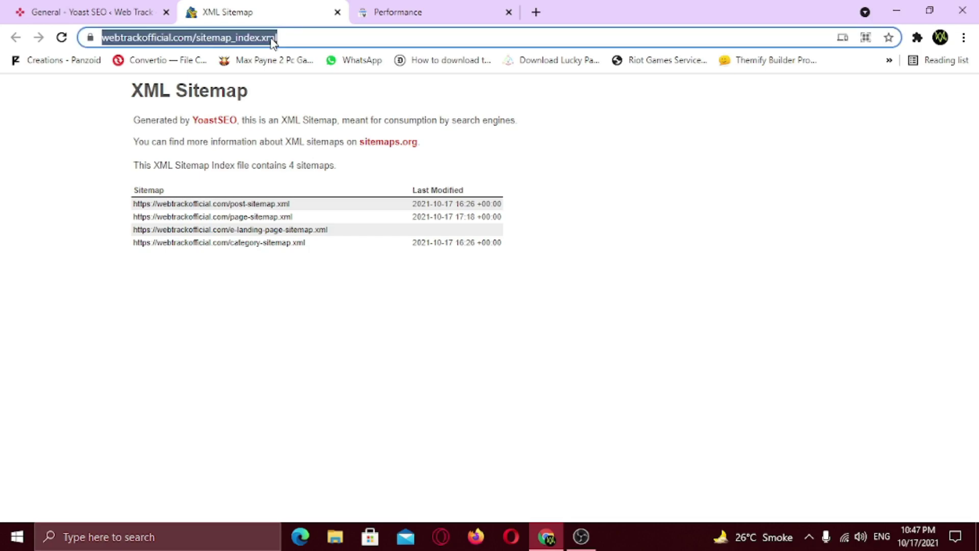
{"action": "right_click", "coordinate": [273, 39]}
{"action": "left_click", "coordinate": [326, 136]}
{"action": "left_click", "coordinate": [421, 14]}
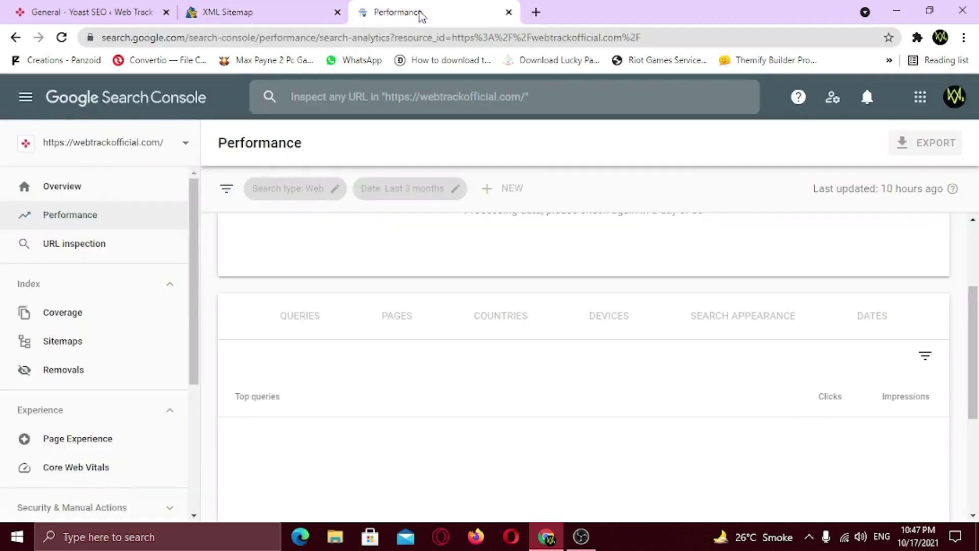
- In the Sitemaps report, paste the sitemap_index.xml address into Add a new sitemap and submit it
{"action": "left_click", "coordinate": [99, 346]}
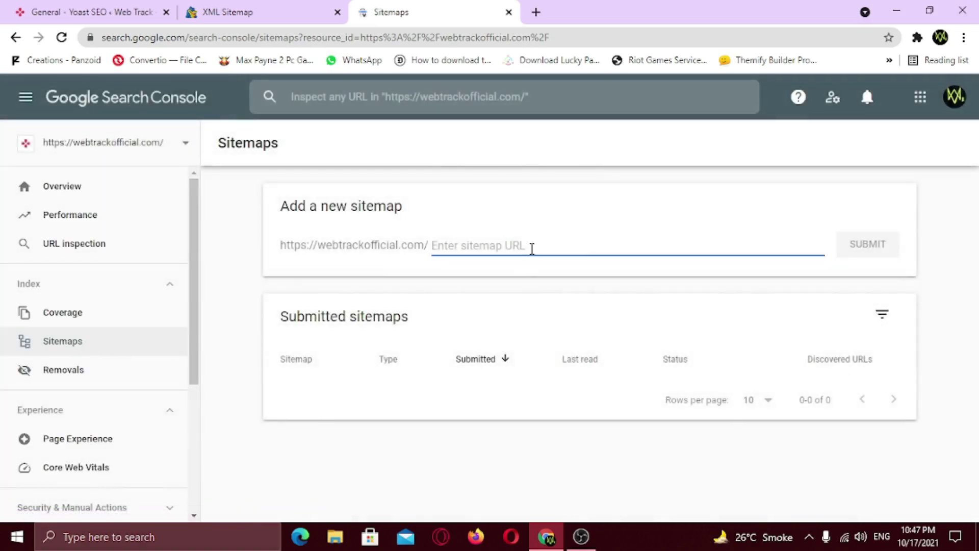
{"action": "right_click", "coordinate": [532, 248]}
{"action": "left_click", "coordinate": [581, 346]}
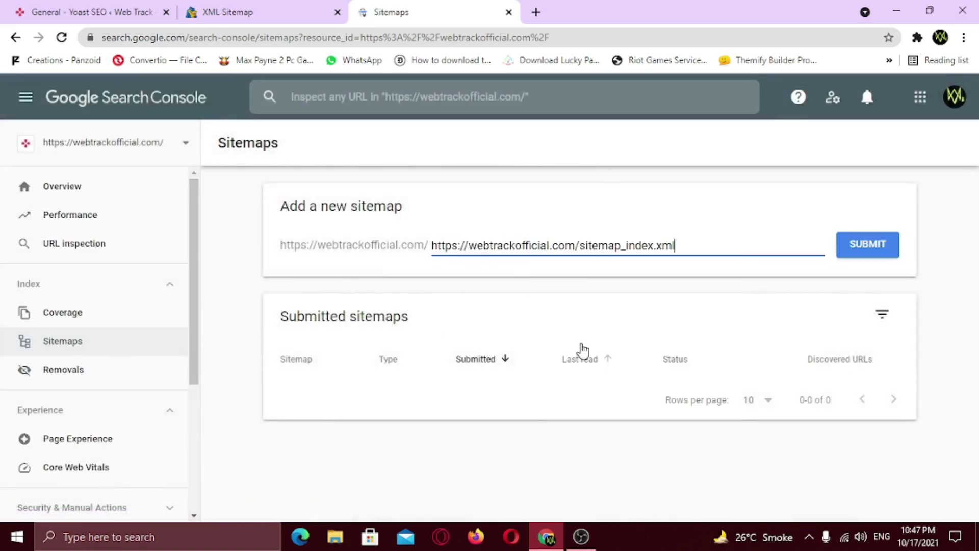
{"action": "left_click", "coordinate": [867, 245]}
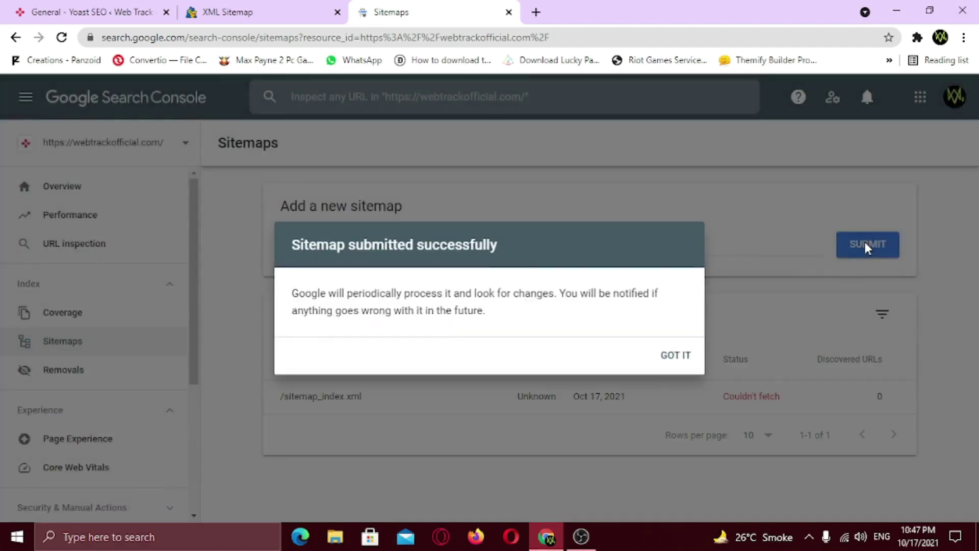
- Dismiss the submission confirmation and reload Sitemaps so sitemap_index.xml shows status Success
{"action": "left_click_drag", "start_coordinate": [499, 248], "coordinate": [351, 248]}
{"action": "left_click", "coordinate": [431, 240]}
{"action": "left_click", "coordinate": [677, 359]}
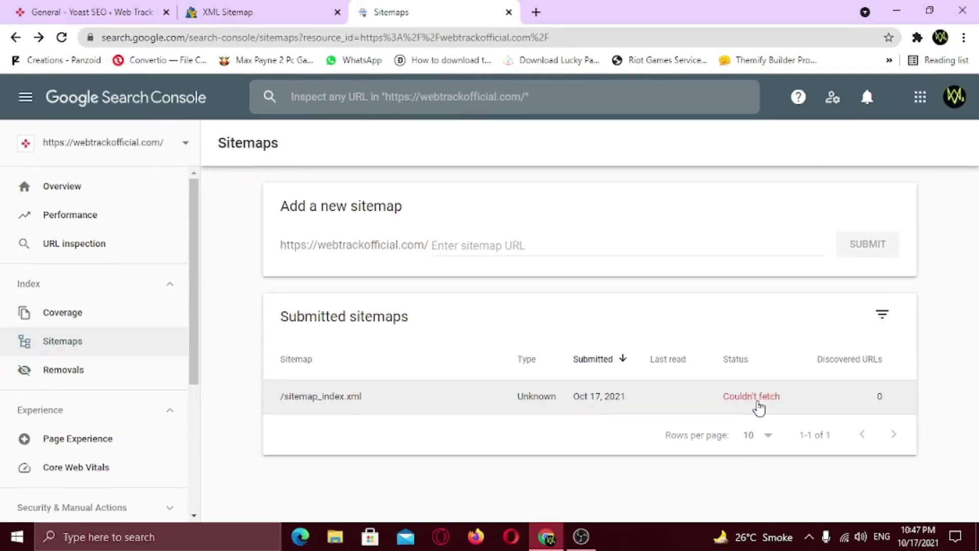
{"action": "left_click", "coordinate": [63, 38]}
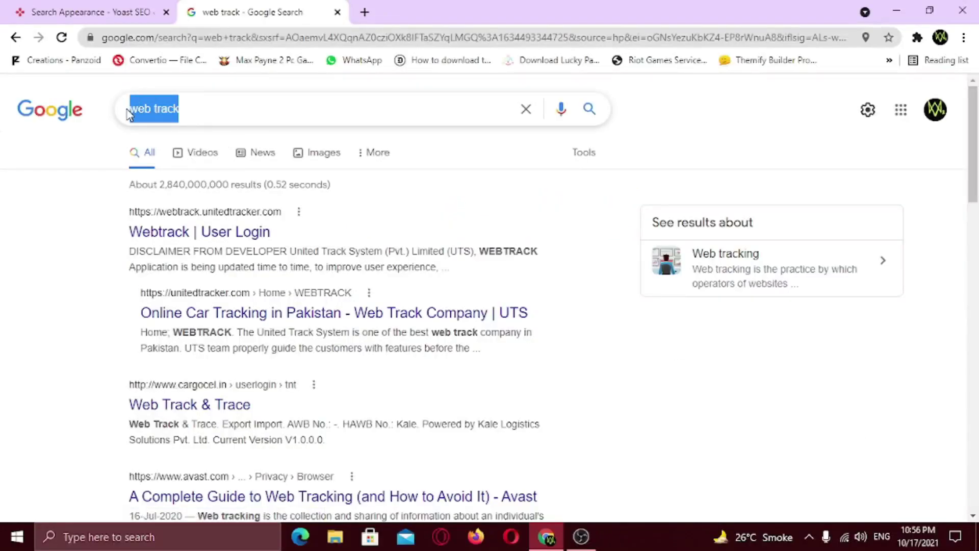
- Search Google for site:webtrackofficial.com and review the indexed pages it lists
{"action": "type", "text": "site:"}
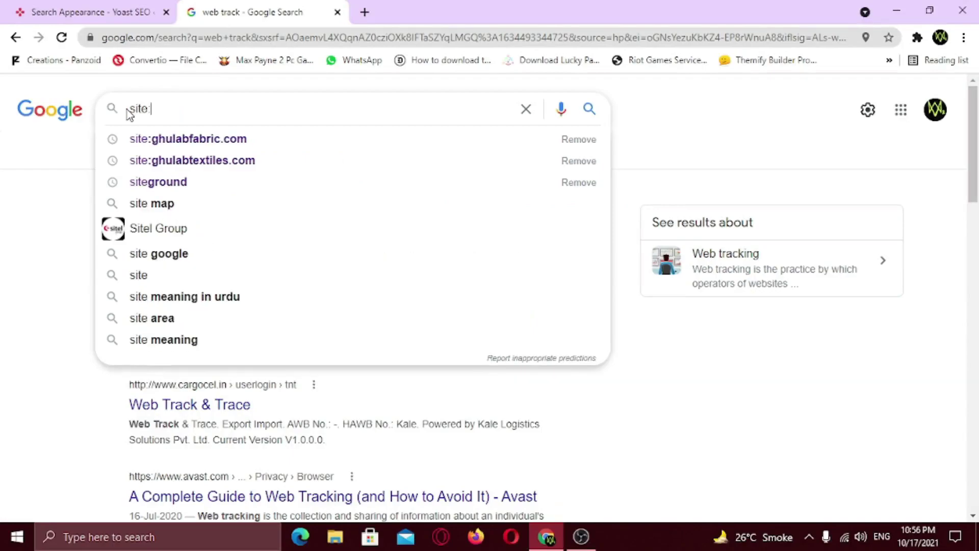
{"action": "type", "text": "web"}
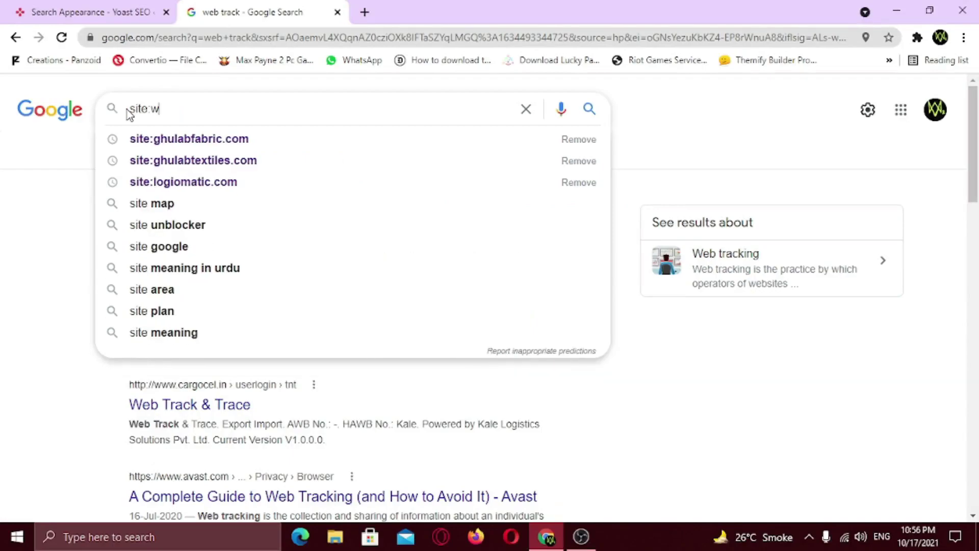
{"action": "type", "text": "trackofficial.com"}
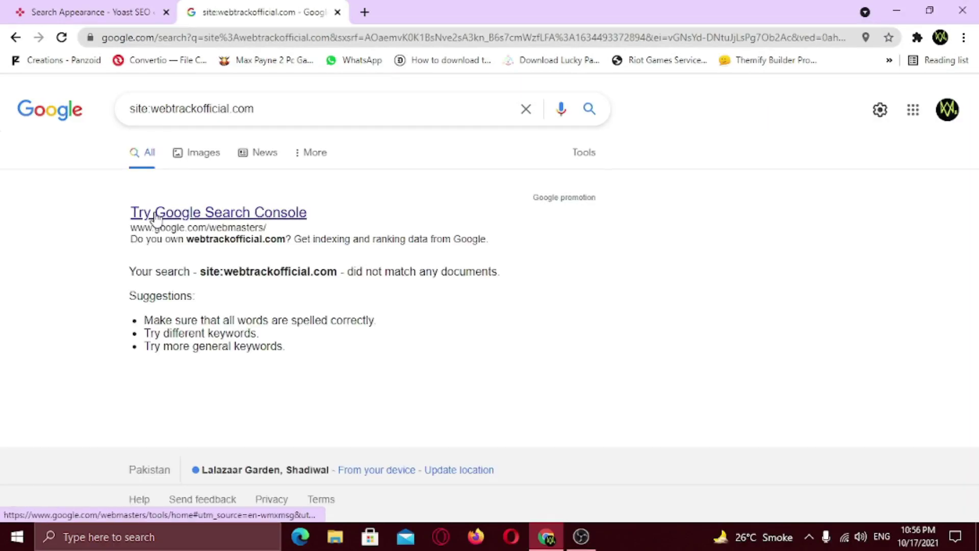
{"action": "left_click_drag", "start_coordinate": [176, 212], "coordinate": [363, 221]}
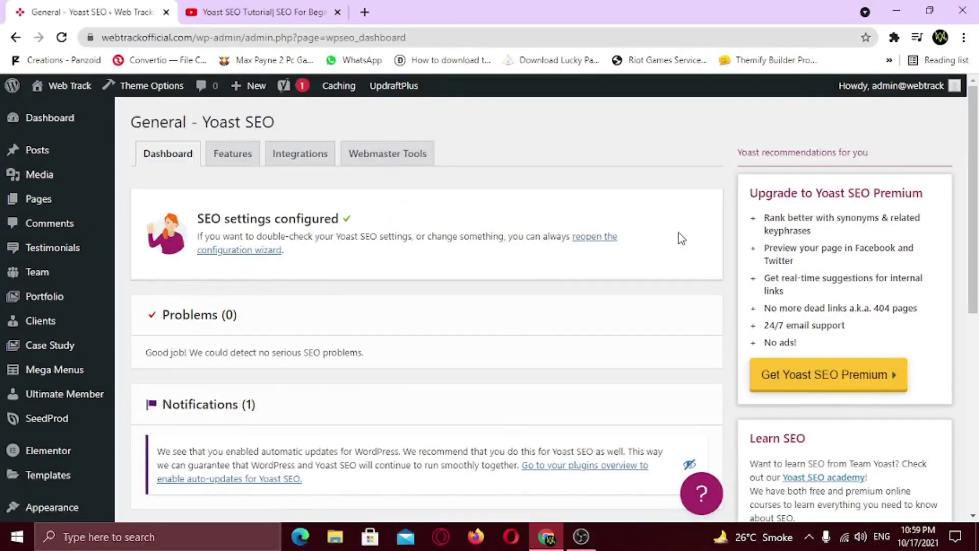
- Open SEO > Search Appearance and look over the General tab's title separator and Knowledge Graph options
{"action": "scroll", "coordinate": [682, 239], "scroll_direction": "down", "scroll_amount": 7}
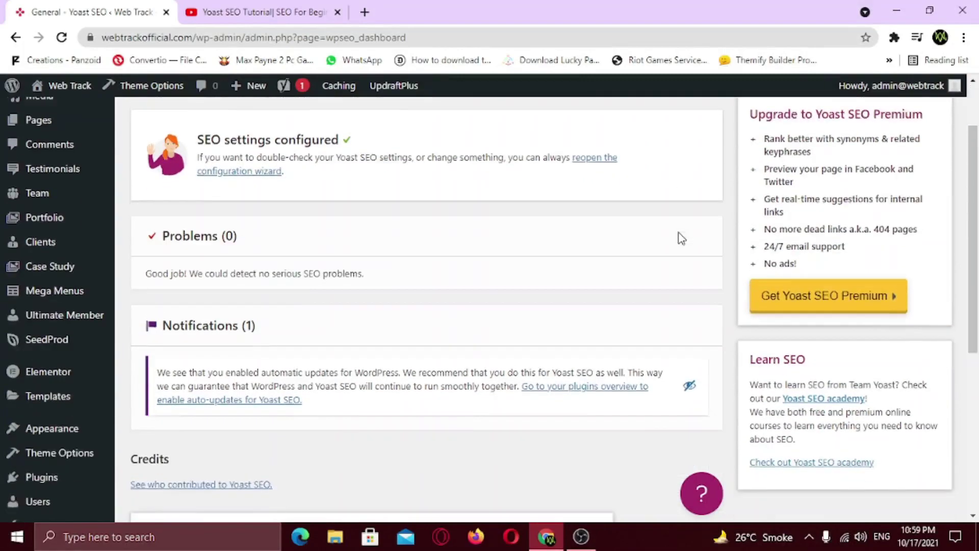
{"action": "left_click", "coordinate": [70, 380]}
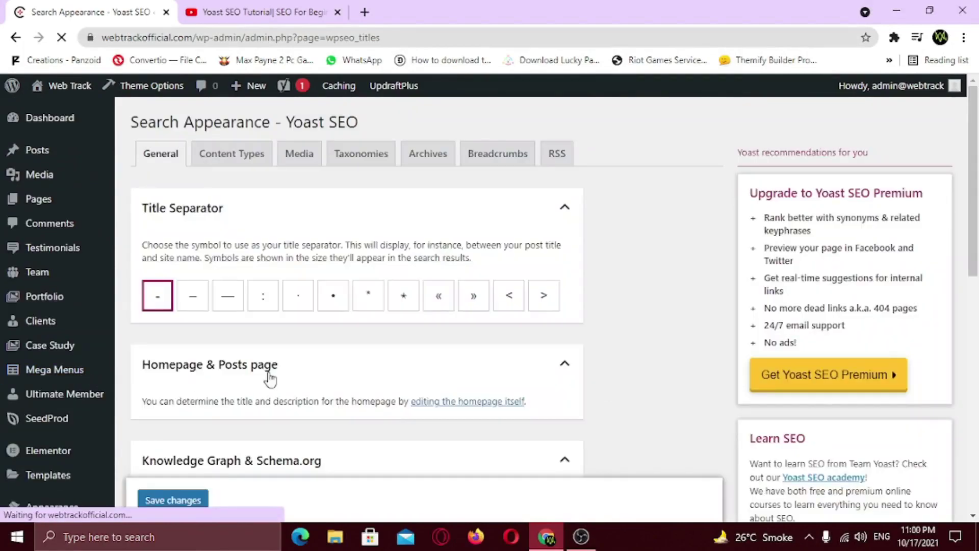
{"action": "scroll", "coordinate": [448, 328], "scroll_direction": "down", "scroll_amount": 3}
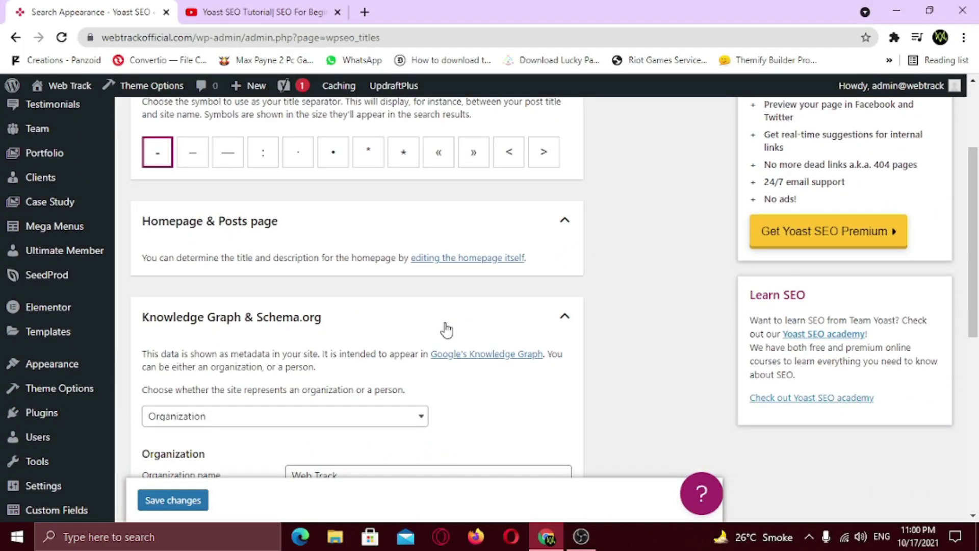
{"action": "scroll", "coordinate": [447, 329], "scroll_direction": "up", "scroll_amount": 3}
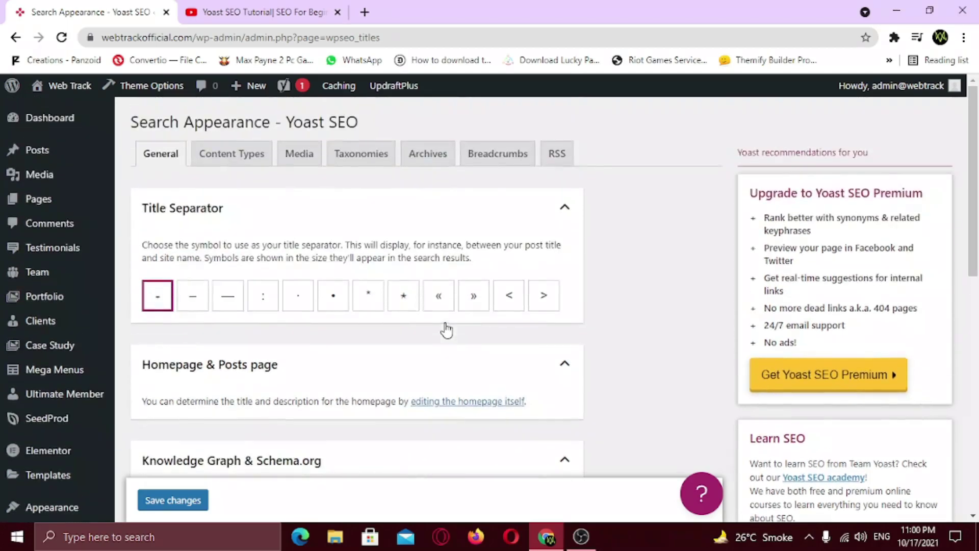
{"action": "scroll", "coordinate": [274, 249], "scroll_direction": "down", "scroll_amount": 7}
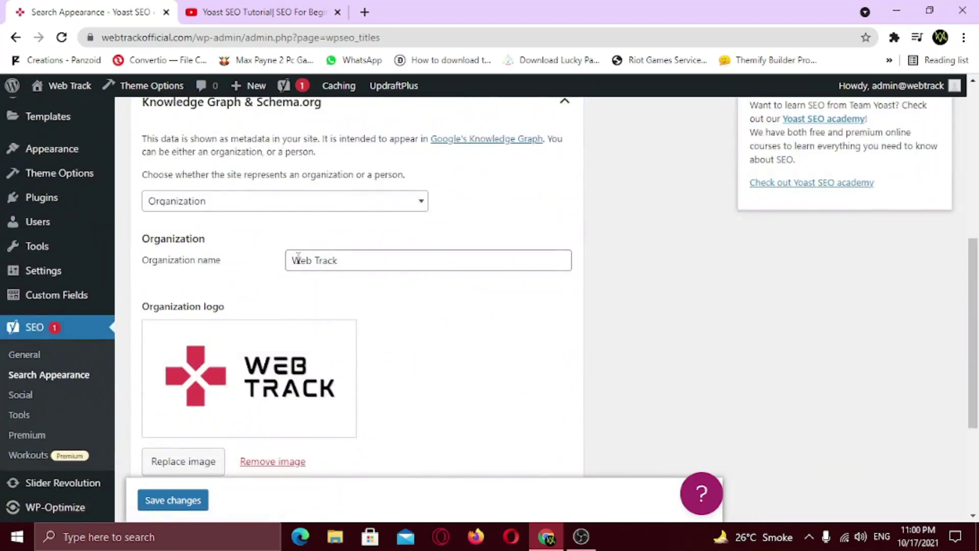
{"action": "scroll", "coordinate": [281, 248], "scroll_direction": "down", "scroll_amount": 4}
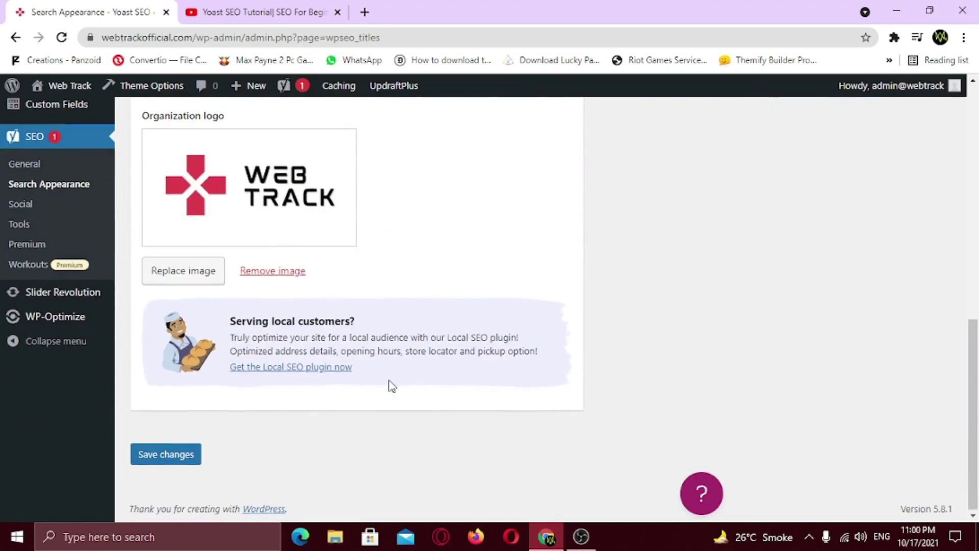
{"action": "scroll", "coordinate": [389, 357], "scroll_direction": "up", "scroll_amount": 5}
{"action": "scroll", "coordinate": [380, 331], "scroll_direction": "up", "scroll_amount": 5}
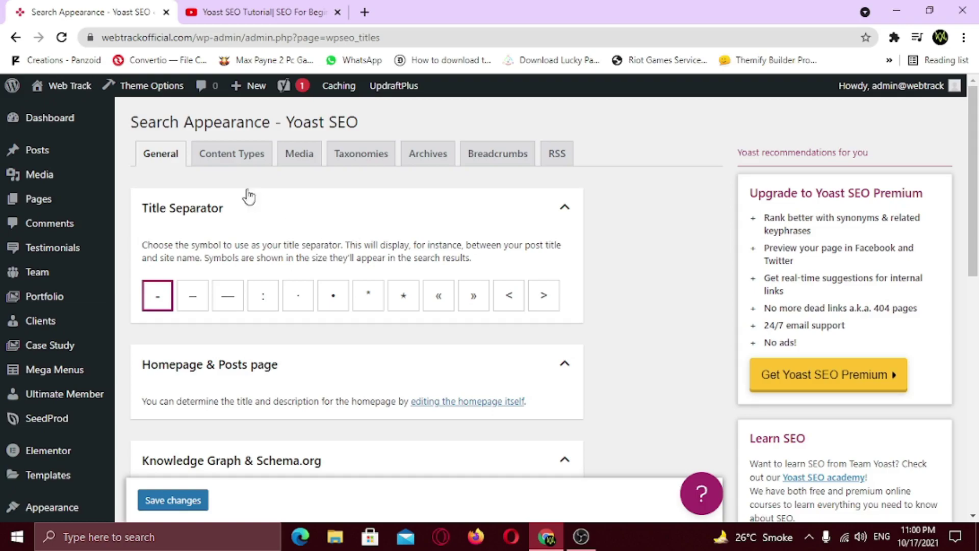
- Switch to the Content Types tab and scroll to the Posts SEO title and meta description templates
{"action": "left_click", "coordinate": [226, 158]}
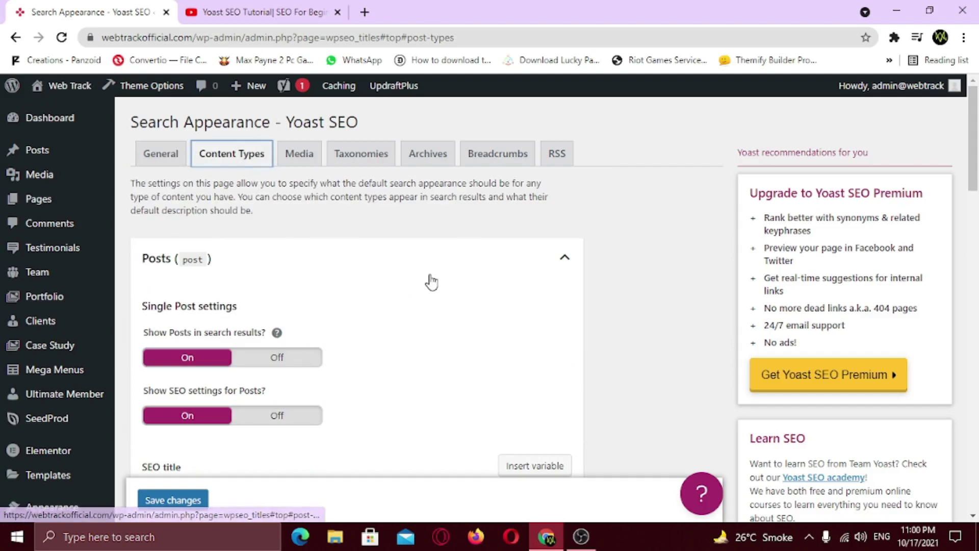
{"action": "scroll", "coordinate": [431, 280], "scroll_direction": "down", "scroll_amount": 1}
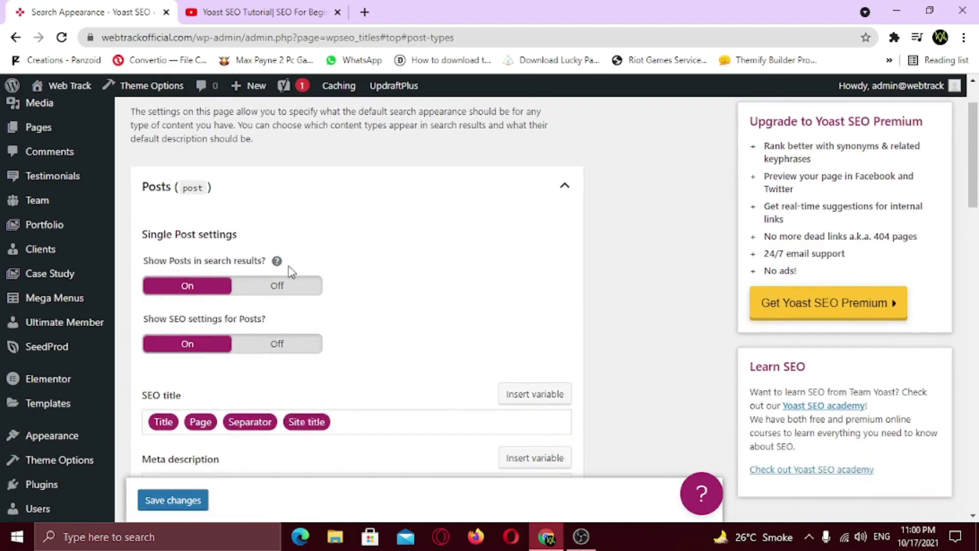
{"action": "scroll", "coordinate": [468, 301], "scroll_direction": "down", "scroll_amount": 2}
{"action": "scroll", "coordinate": [469, 302], "scroll_direction": "down", "scroll_amount": 1}
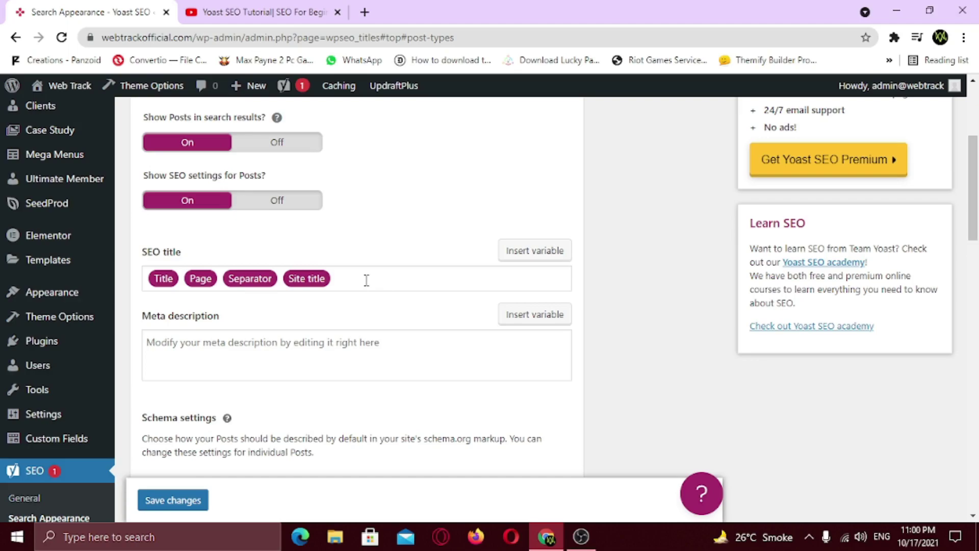
- Remove and then restore the Site title variable in the Posts SEO title template
{"action": "left_click_drag", "start_coordinate": [366, 280], "coordinate": [297, 284]}
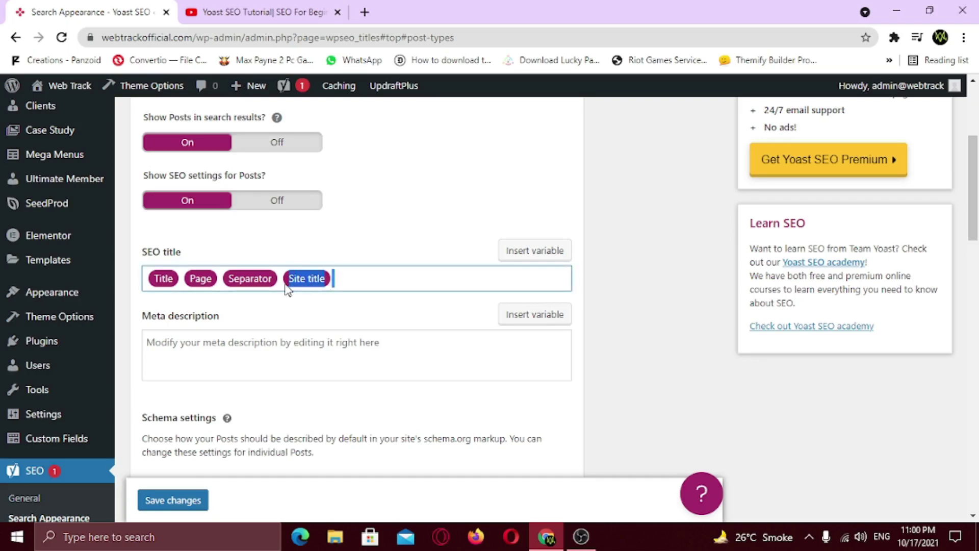
{"action": "key", "text": "BackSpace"}
{"action": "left_click", "coordinate": [539, 261]}
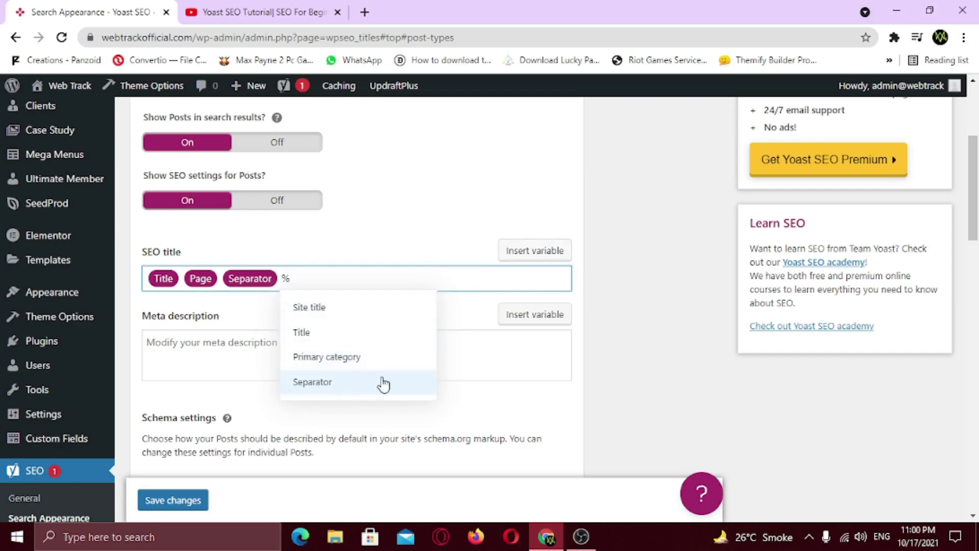
{"action": "left_click", "coordinate": [469, 353]}
{"action": "left_click", "coordinate": [469, 353]}
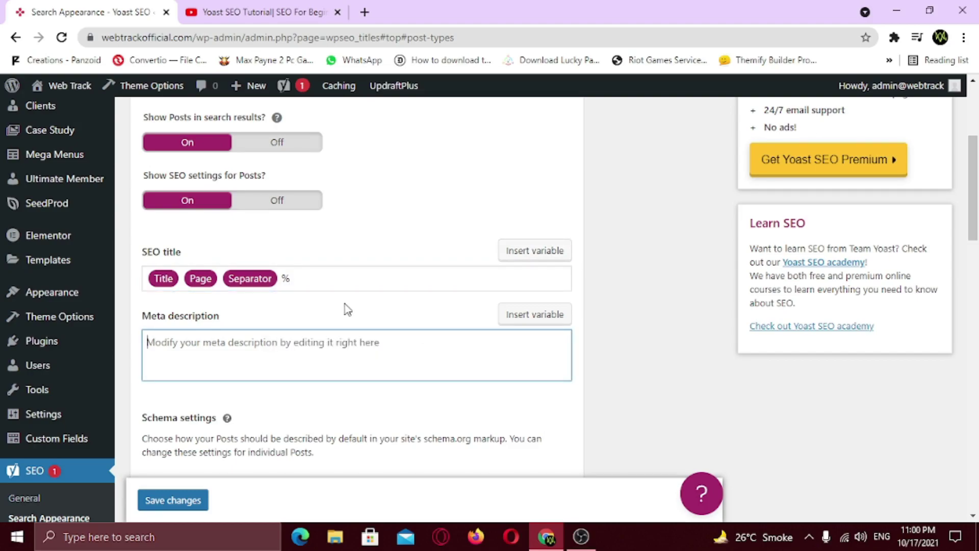
{"action": "left_click", "coordinate": [335, 284]}
{"action": "key", "text": "Return"}
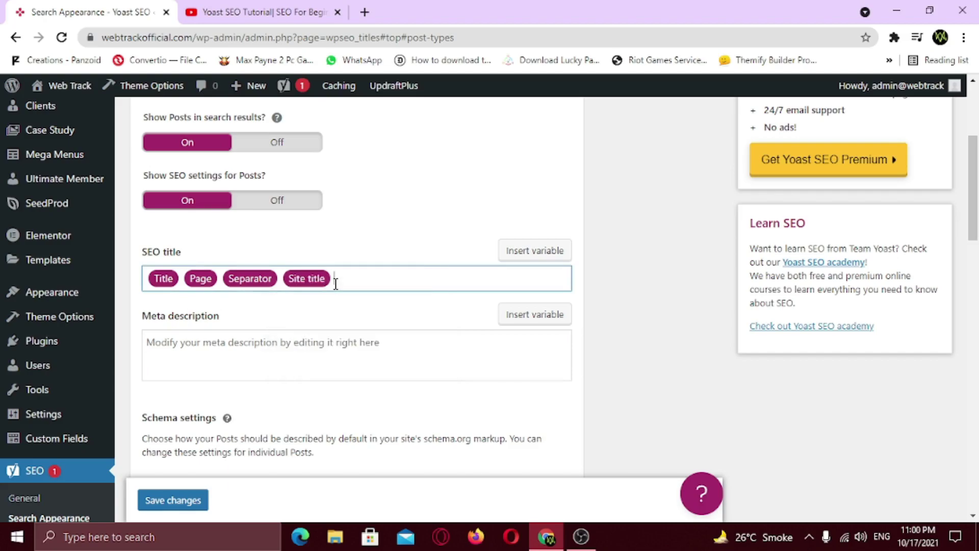
{"action": "left_click", "coordinate": [416, 246]}
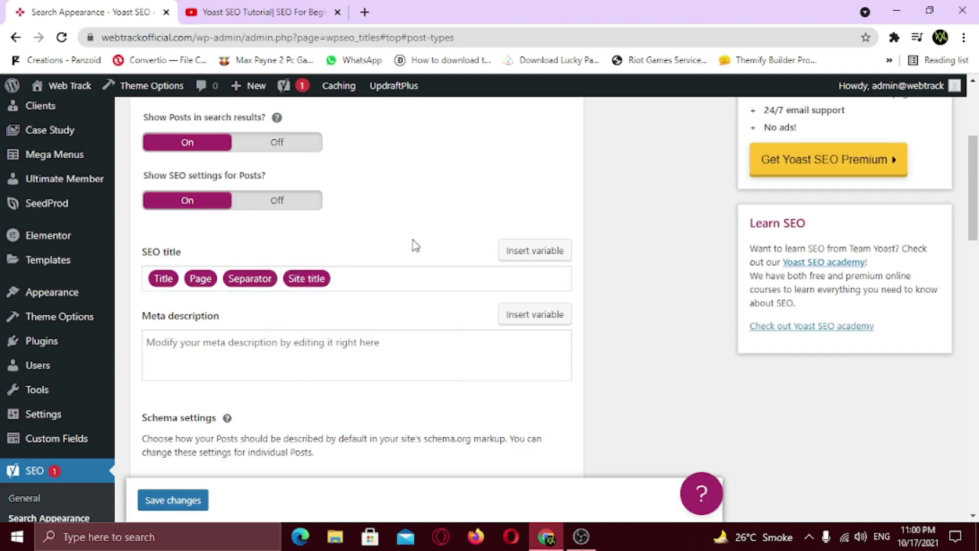
- Insert the Excerpt variable into the Posts meta description template
{"action": "scroll", "coordinate": [408, 247], "scroll_direction": "down", "scroll_amount": 1}
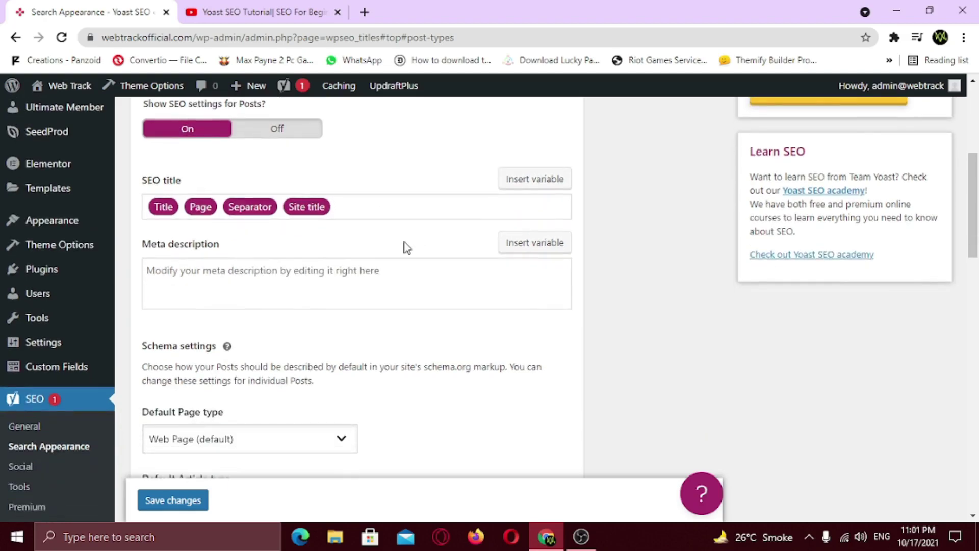
{"action": "left_click", "coordinate": [234, 285]}
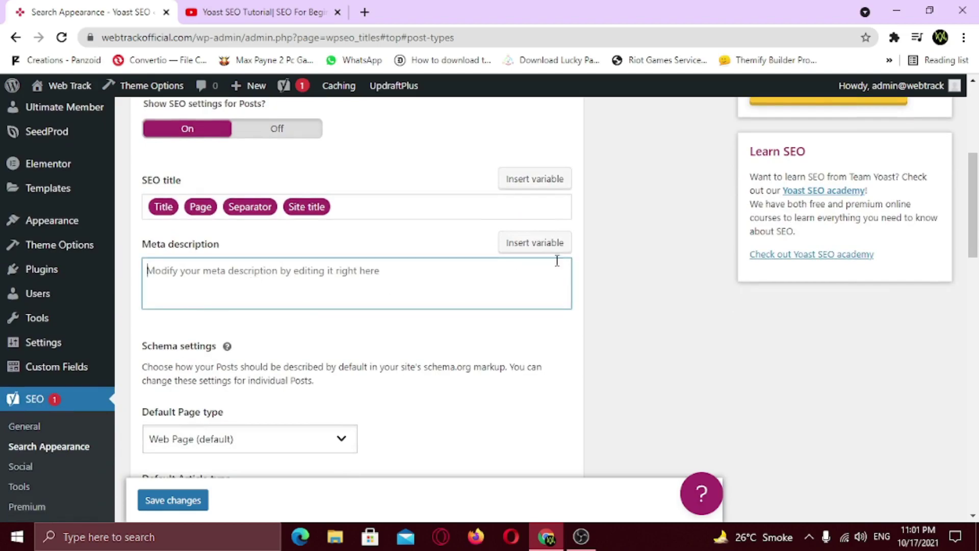
{"action": "type", "text": "%"}
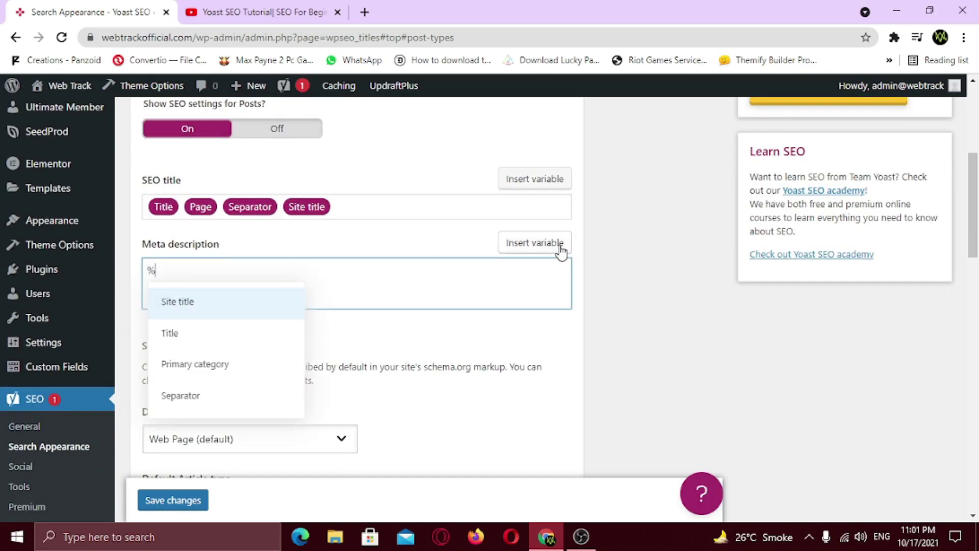
{"action": "scroll", "coordinate": [211, 367], "scroll_direction": "down", "scroll_amount": 2}
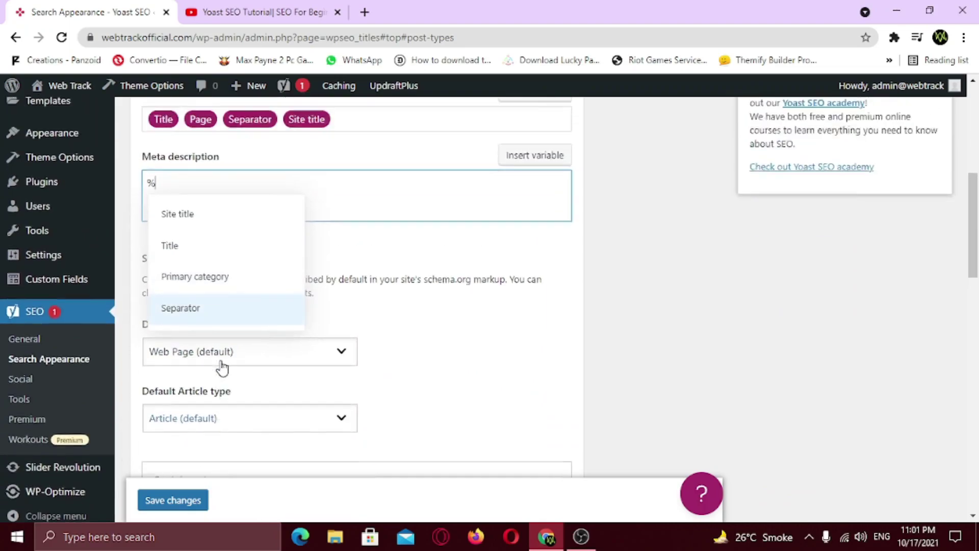
{"action": "scroll", "coordinate": [222, 367], "scroll_direction": "up", "scroll_amount": 2}
{"action": "left_click", "coordinate": [608, 332]}
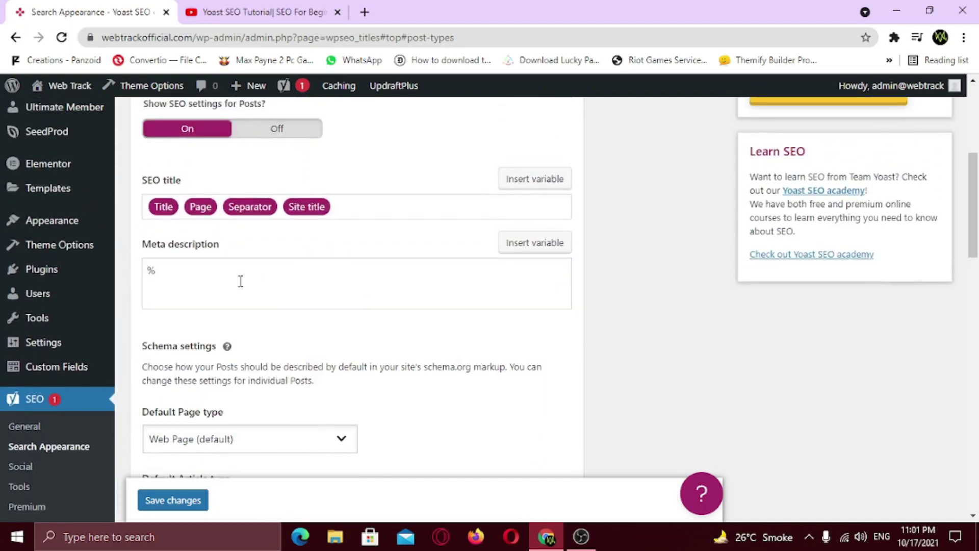
{"action": "left_click", "coordinate": [190, 274]}
{"action": "type", "text": "ex"}
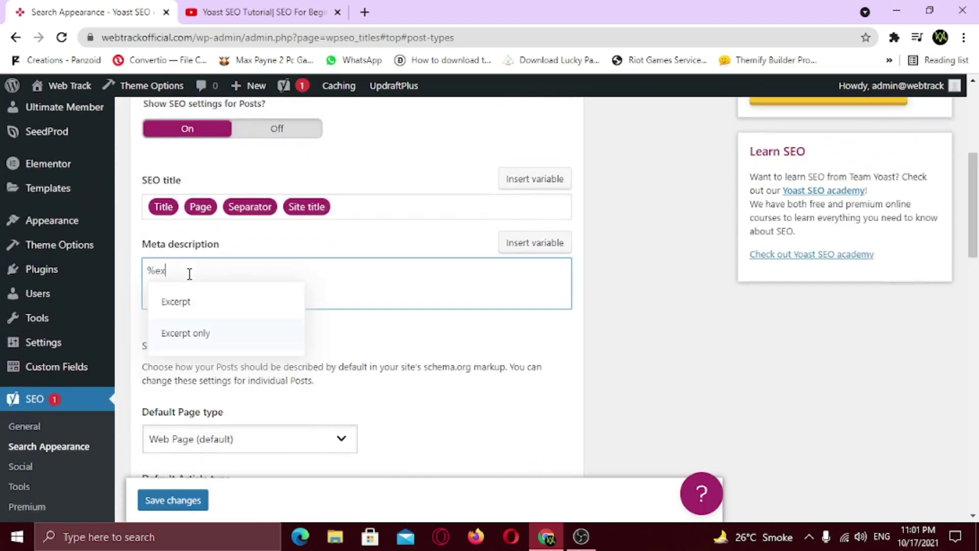
{"action": "scroll", "coordinate": [189, 275], "scroll_direction": "down", "scroll_amount": 2}
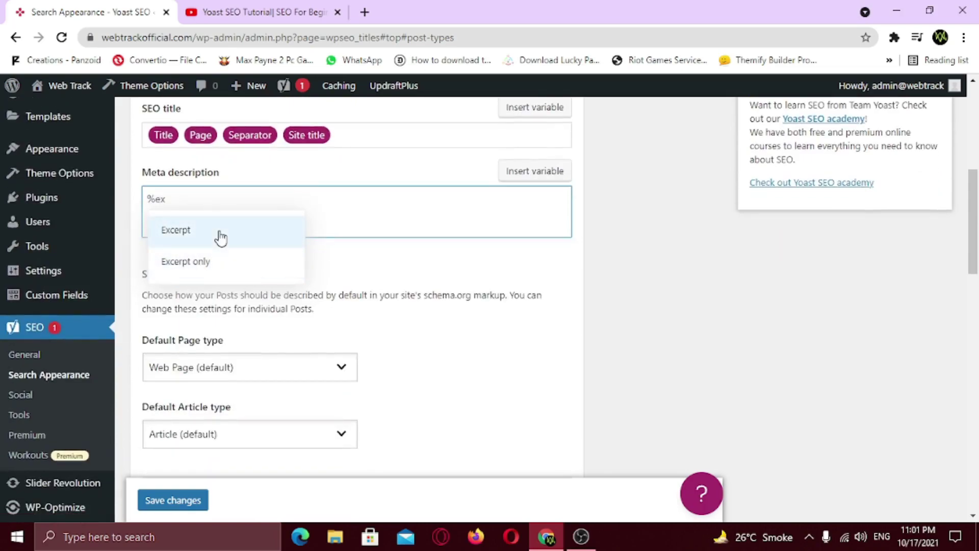
{"action": "left_click", "coordinate": [221, 236]}
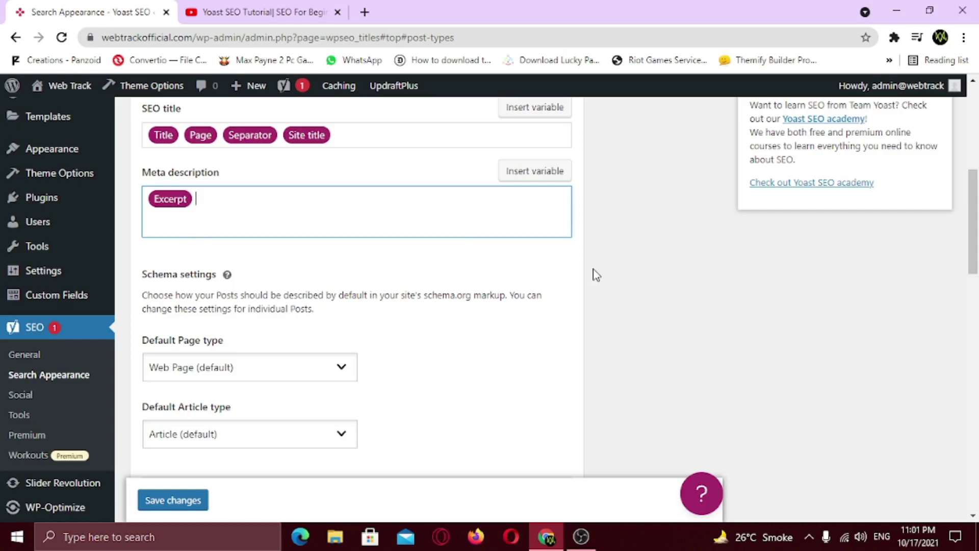
- Expand the Pages content-type settings and look through them
{"action": "scroll", "coordinate": [596, 274], "scroll_direction": "down", "scroll_amount": 10}
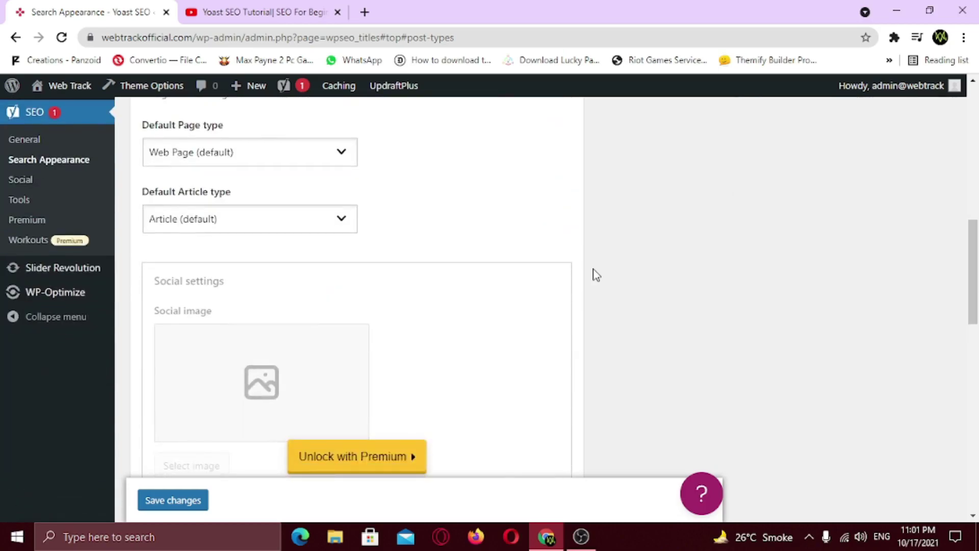
{"action": "scroll", "coordinate": [596, 274], "scroll_direction": "down", "scroll_amount": 3}
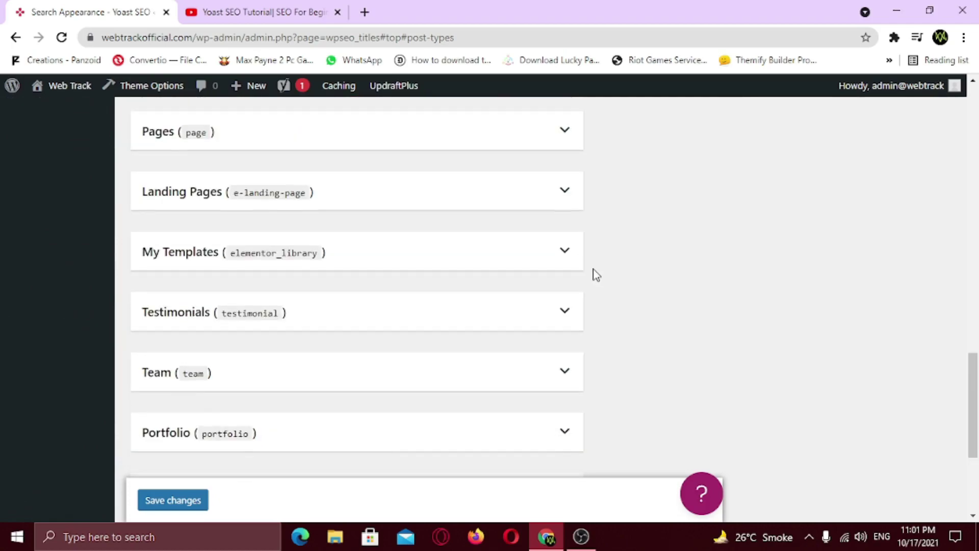
{"action": "left_click", "coordinate": [545, 138]}
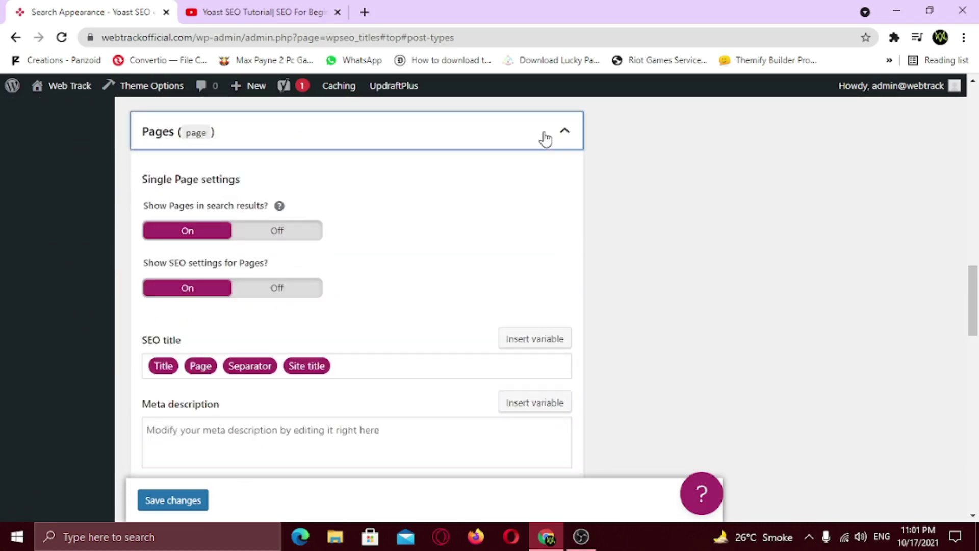
{"action": "scroll", "coordinate": [525, 181], "scroll_direction": "down", "scroll_amount": 3}
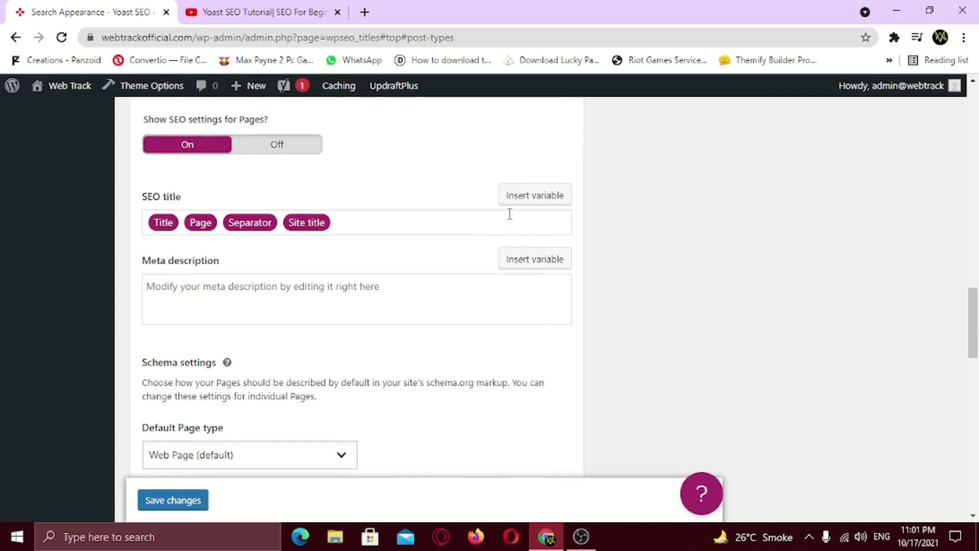
{"action": "scroll", "coordinate": [240, 243], "scroll_direction": "up", "scroll_amount": 2}
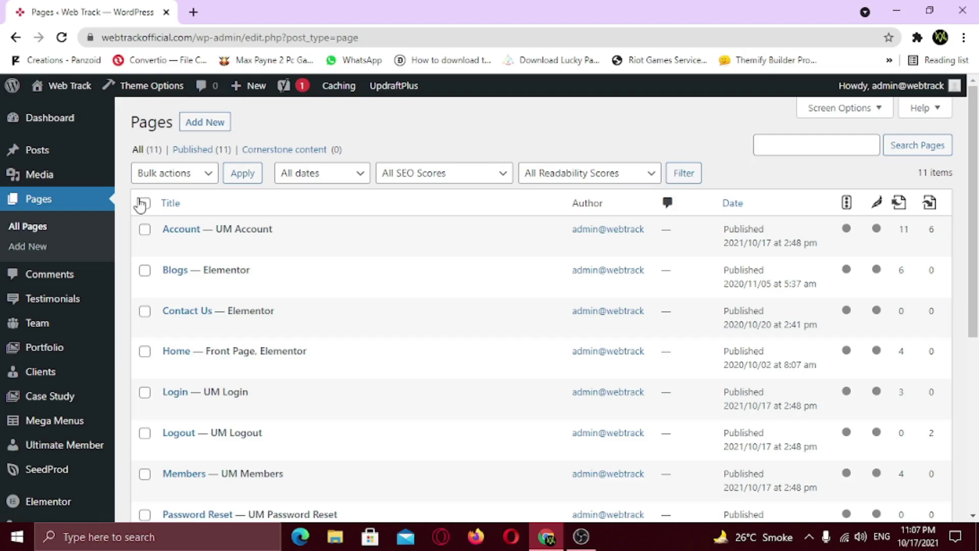
- Edit the Home page and check its Good readability and Needs improvement SEO ratings
{"action": "scroll", "coordinate": [143, 214], "scroll_direction": "down", "scroll_amount": 3}
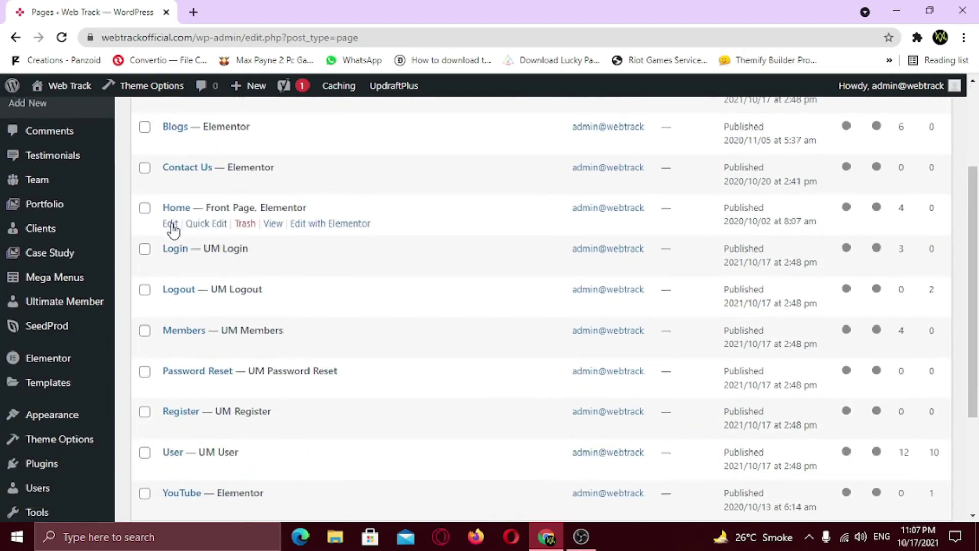
{"action": "left_click", "coordinate": [170, 225]}
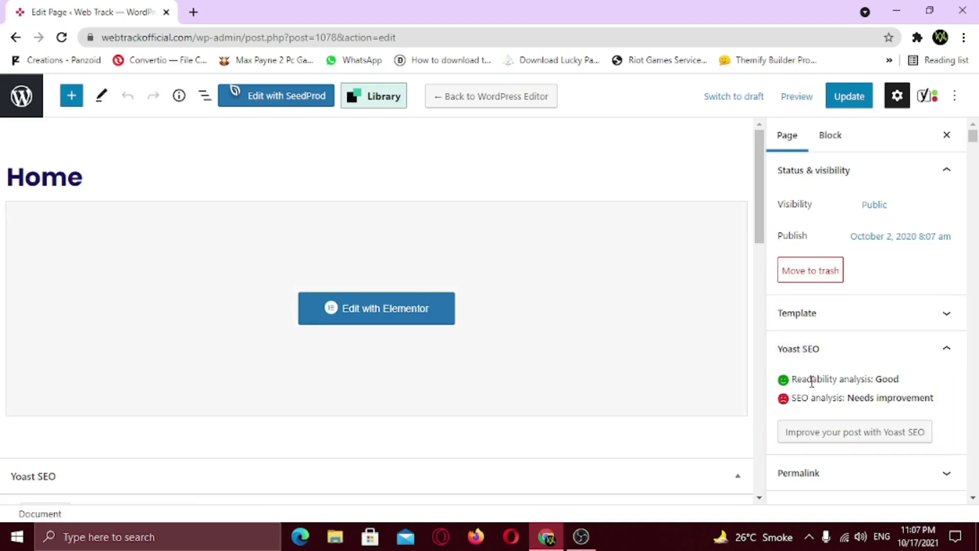
{"action": "left_click_drag", "start_coordinate": [792, 379], "coordinate": [904, 383]}
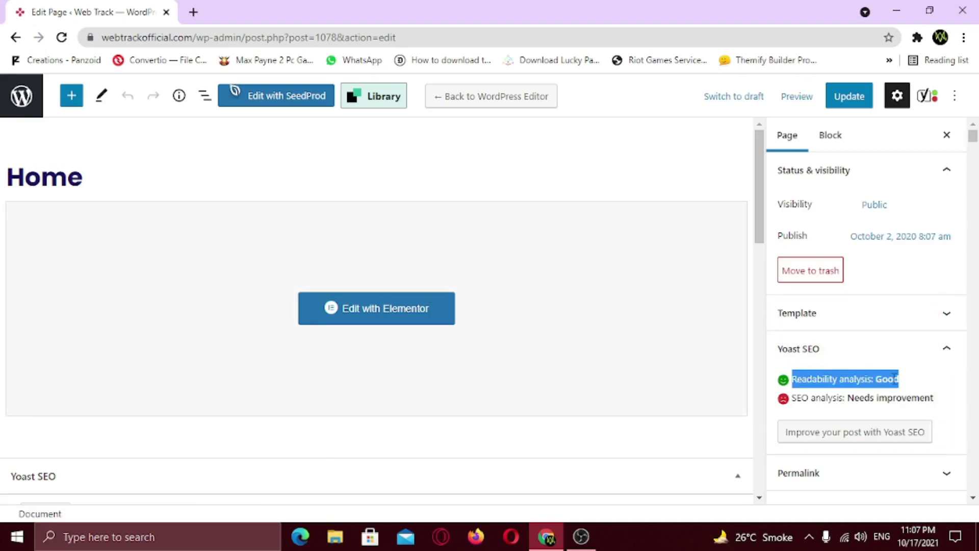
{"action": "left_click", "coordinate": [893, 378]}
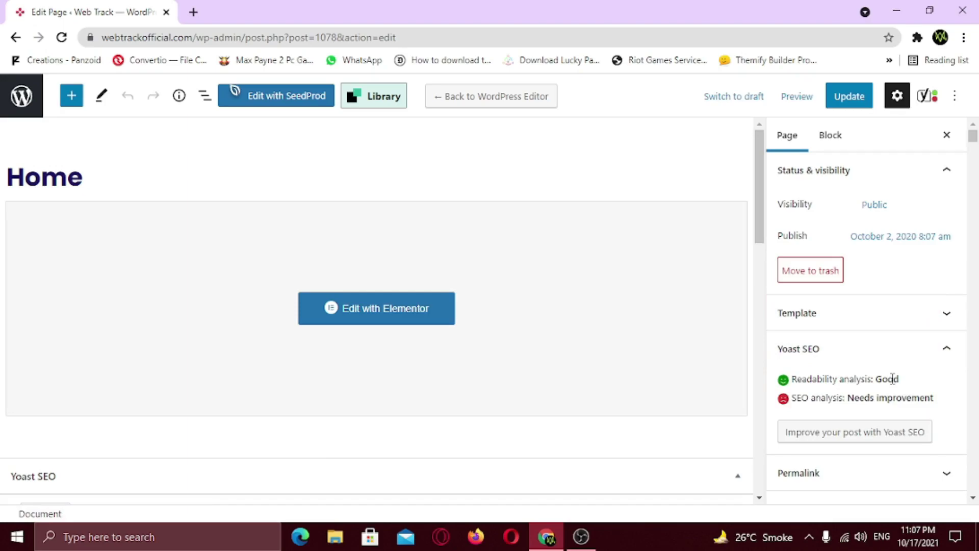
{"action": "left_click_drag", "start_coordinate": [846, 398], "coordinate": [931, 400]}
{"action": "left_click", "coordinate": [925, 400]}
{"action": "scroll", "coordinate": [610, 356], "scroll_direction": "down", "scroll_amount": 5}
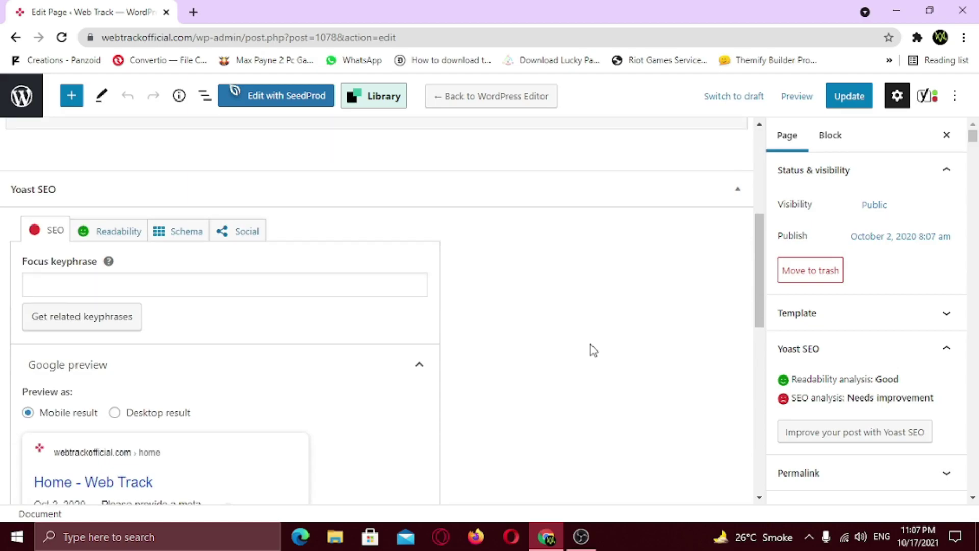
{"action": "left_click", "coordinate": [105, 228]}
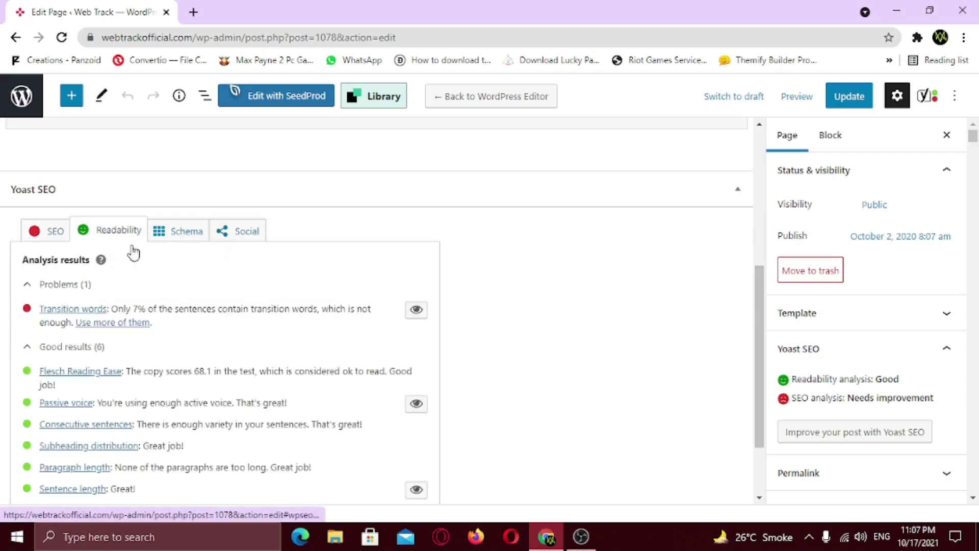
{"action": "scroll", "coordinate": [255, 301], "scroll_direction": "down", "scroll_amount": 2}
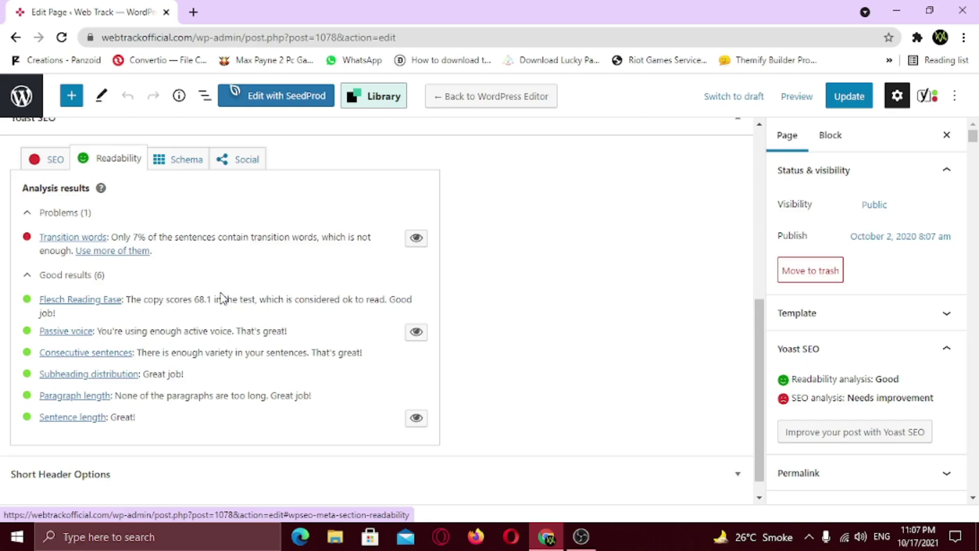
{"action": "scroll", "coordinate": [222, 298], "scroll_direction": "up", "scroll_amount": 3}
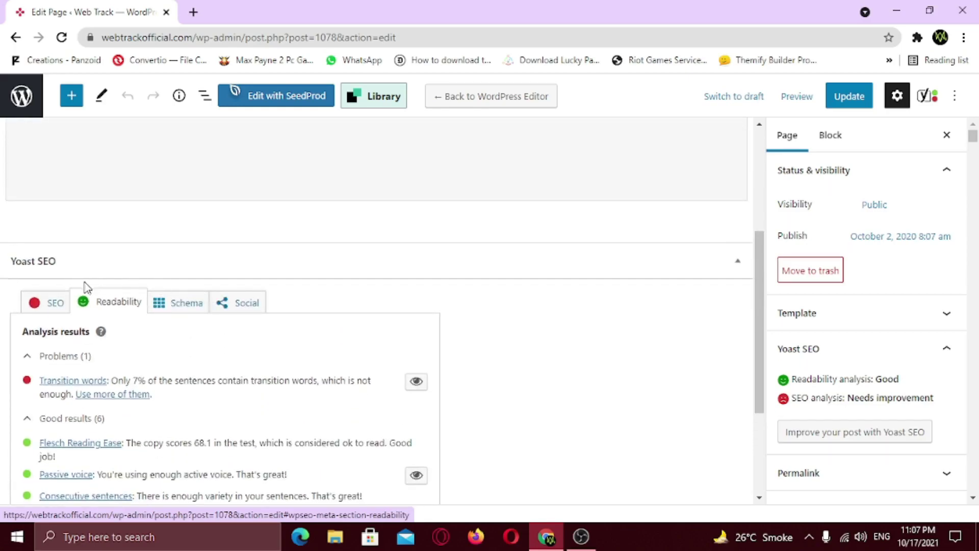
{"action": "left_click", "coordinate": [57, 305]}
- Enter 'web track' as the Home page's Yoast focus keyphrase
{"action": "scroll", "coordinate": [426, 366], "scroll_direction": "down", "scroll_amount": 2}
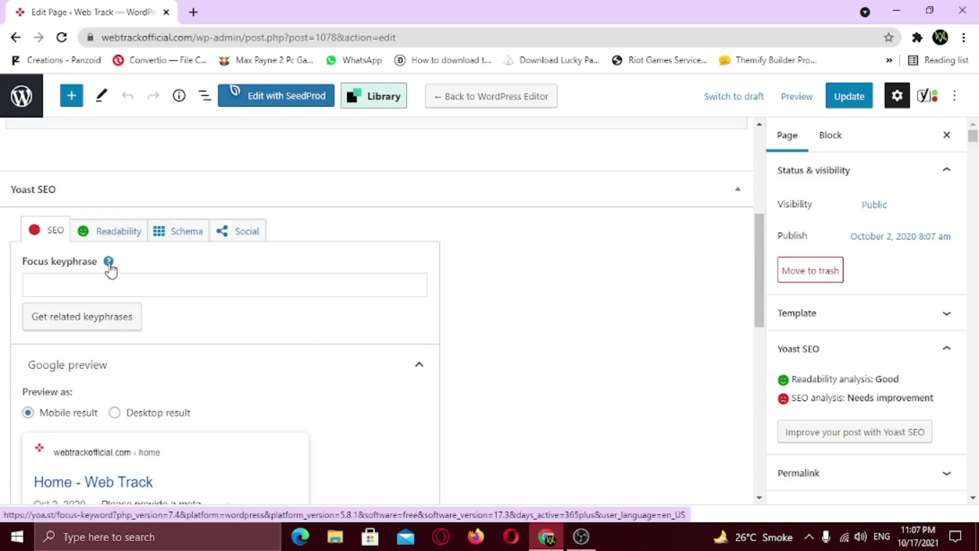
{"action": "left_click", "coordinate": [120, 279]}
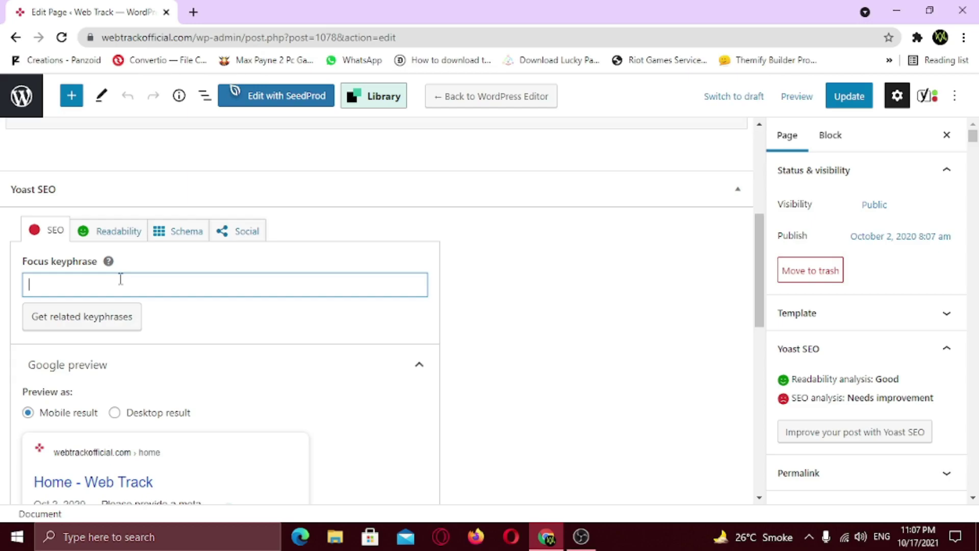
{"action": "type", "text": "web "}
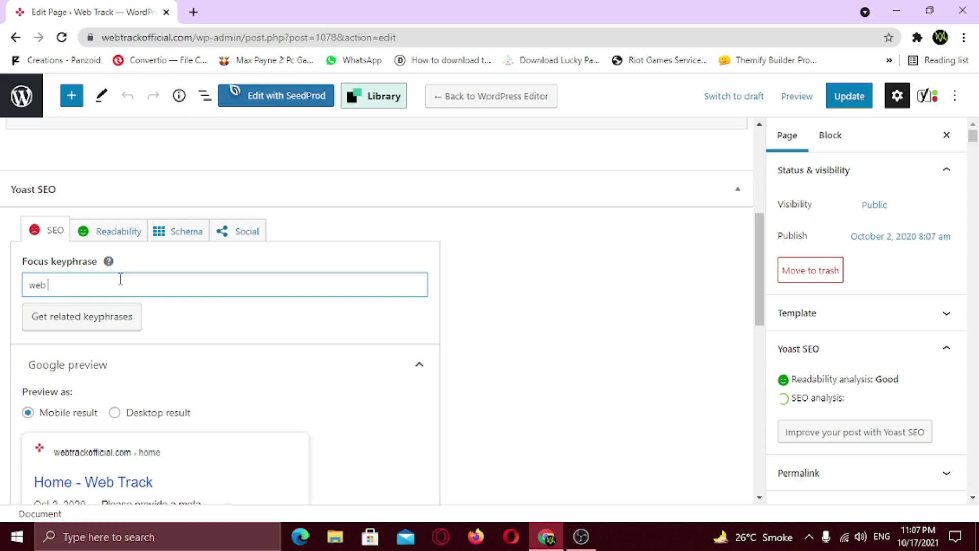
{"action": "type", "text": "track"}
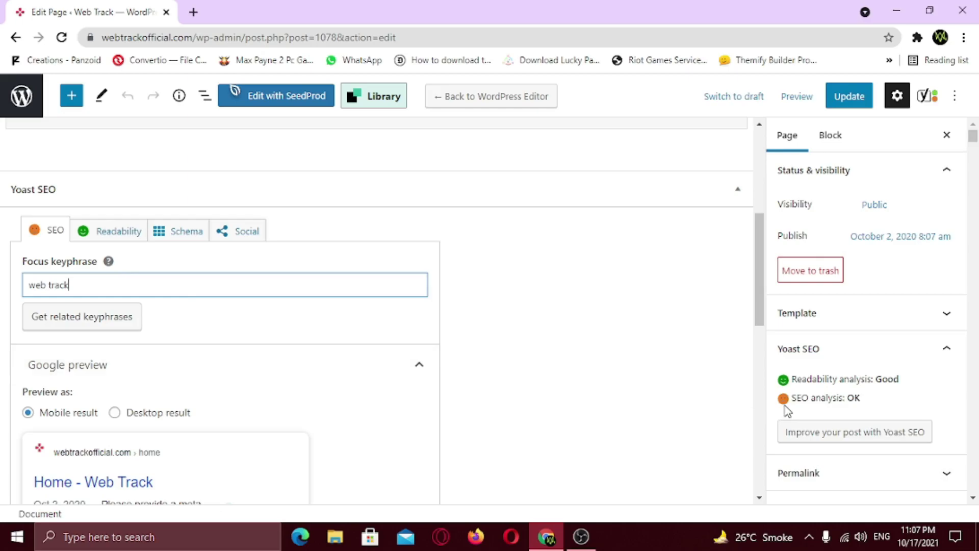
- Switch the Yoast search snippet preview to desktop and back to mobile
{"action": "scroll", "coordinate": [546, 357], "scroll_direction": "down", "scroll_amount": 3}
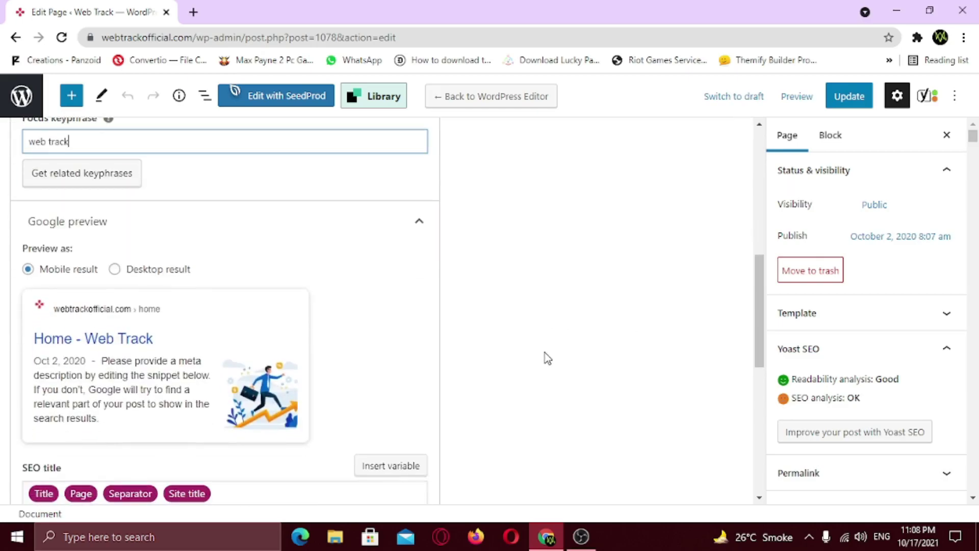
{"action": "scroll", "coordinate": [545, 353], "scroll_direction": "down", "scroll_amount": 1}
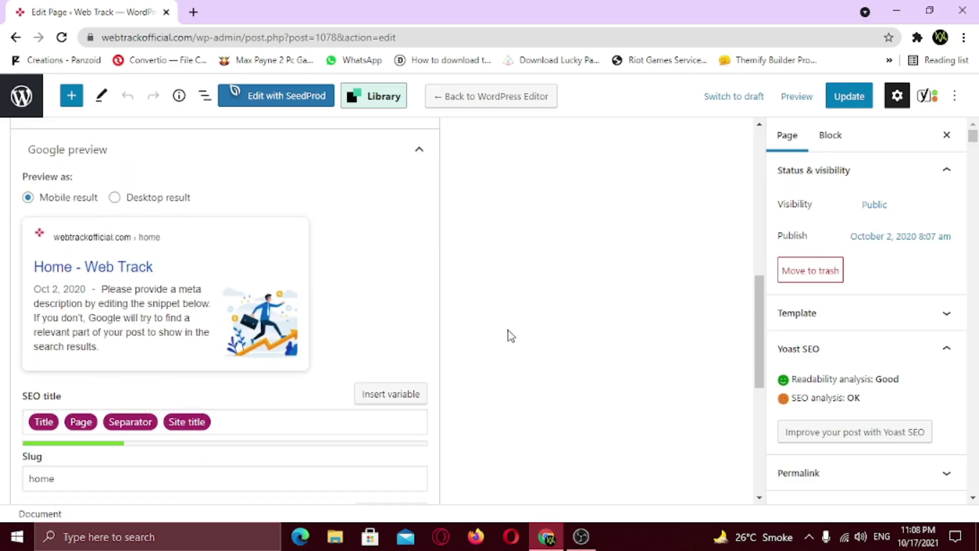
{"action": "left_click", "coordinate": [114, 198]}
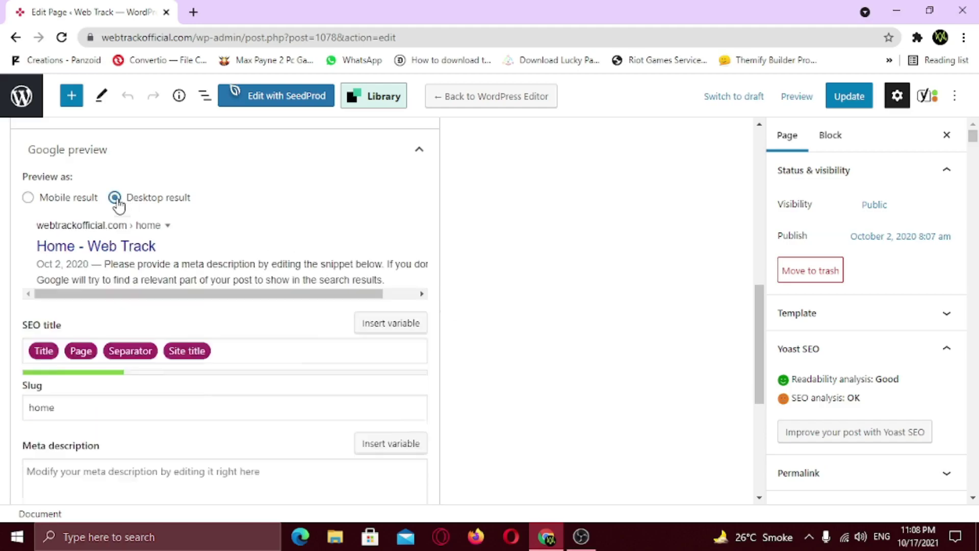
{"action": "left_click", "coordinate": [28, 198]}
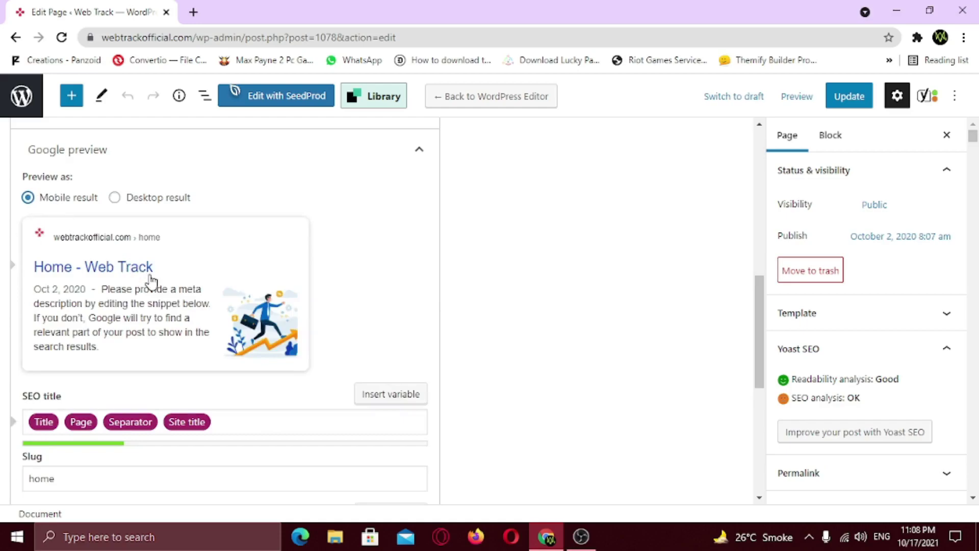
{"action": "scroll", "coordinate": [151, 280], "scroll_direction": "down", "scroll_amount": 3}
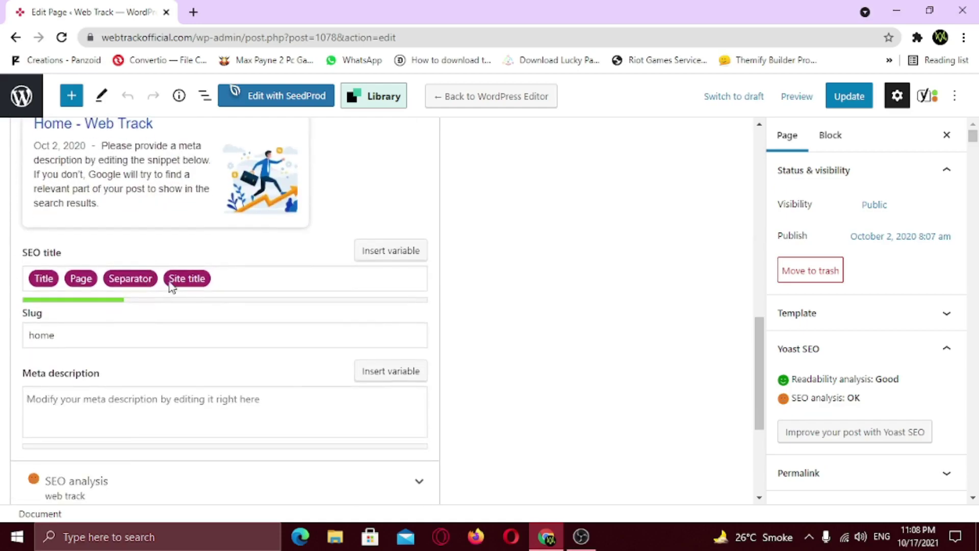
- Replace the default SEO title variables with 'Web Track - Make Websites Easily'
{"action": "left_click", "coordinate": [238, 283]}
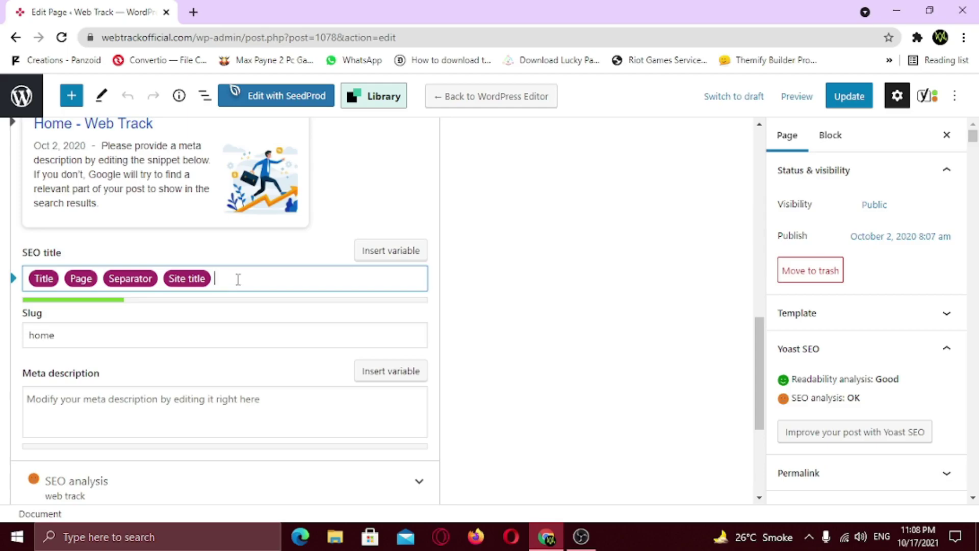
{"action": "left_click_drag", "start_coordinate": [238, 280], "coordinate": [34, 282]}
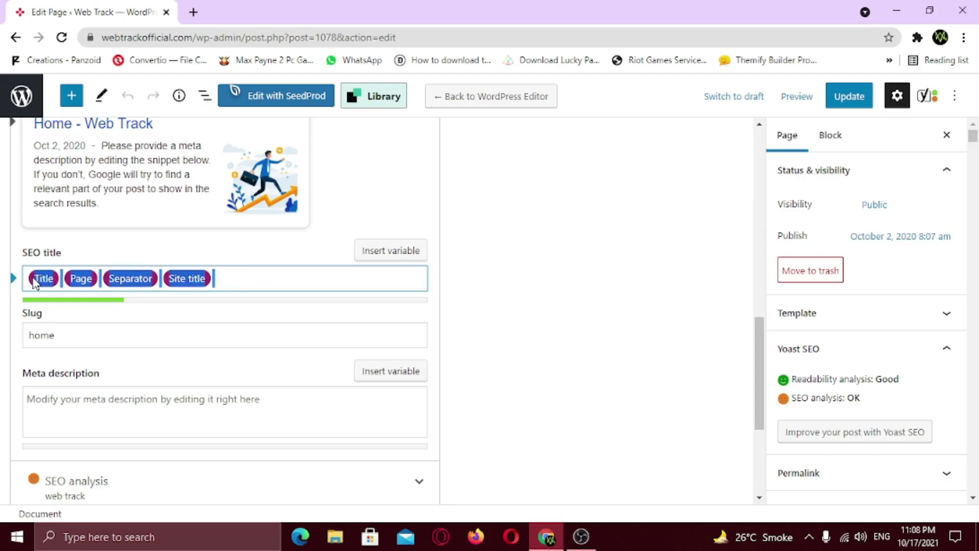
{"action": "key", "text": "BackSpace"}
{"action": "type", "text": "W"}
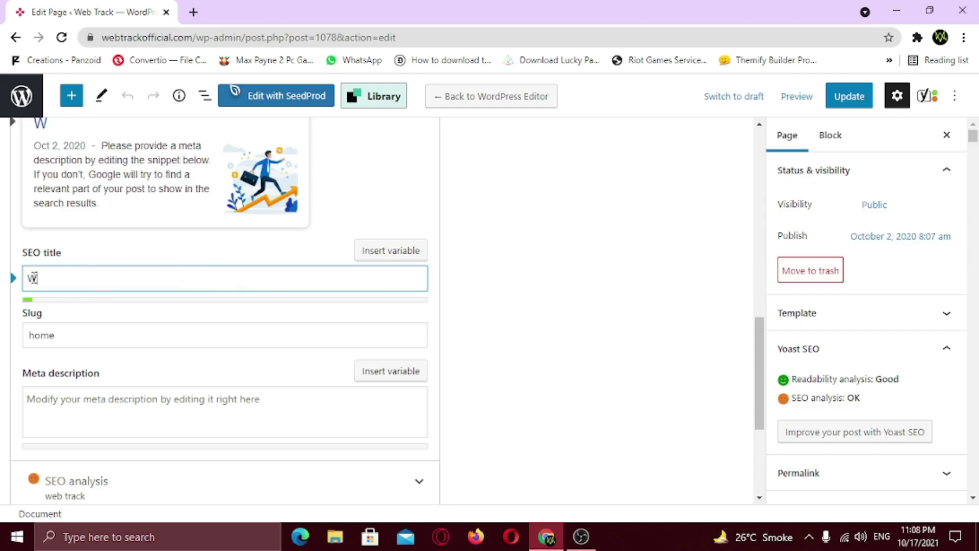
{"action": "type", "text": "eb trac"}
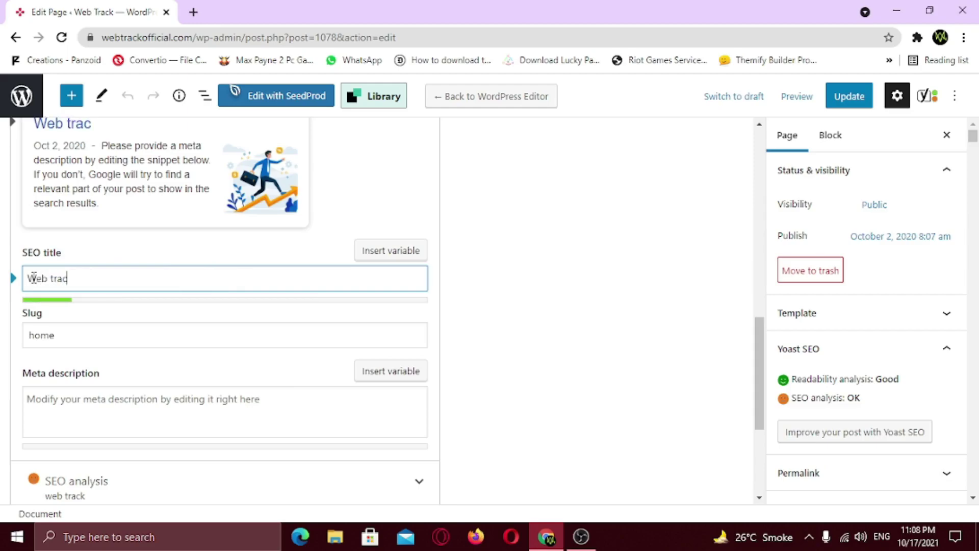
{"action": "key", "text": "BackSpace"}
{"action": "key", "text": "BackSpace"}
{"action": "key", "text": "BackSpace"}
{"action": "key", "text": "BackSpace"}
{"action": "type", "text": "Track"}
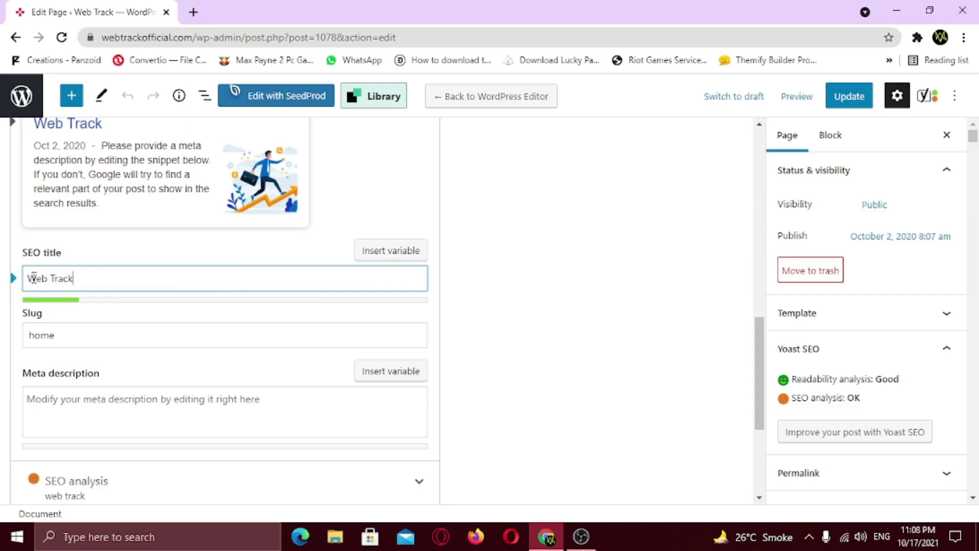
{"action": "type", "text": " - Make "}
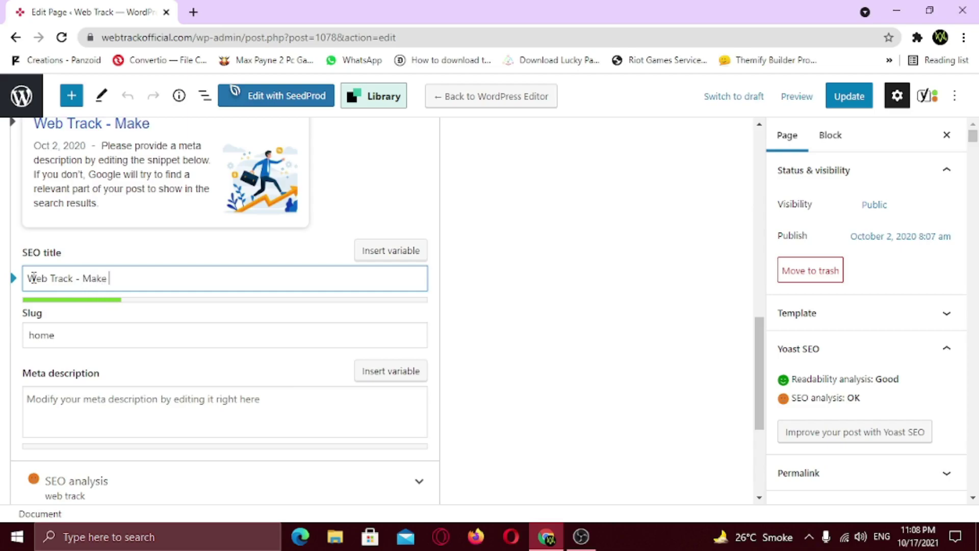
{"action": "type", "text": "Websites "}
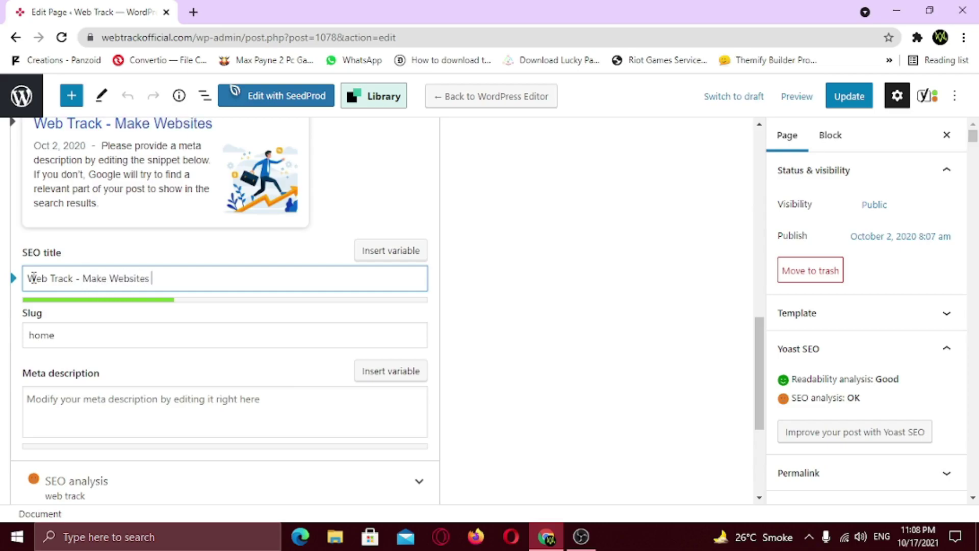
{"action": "type", "text": "Easily"}
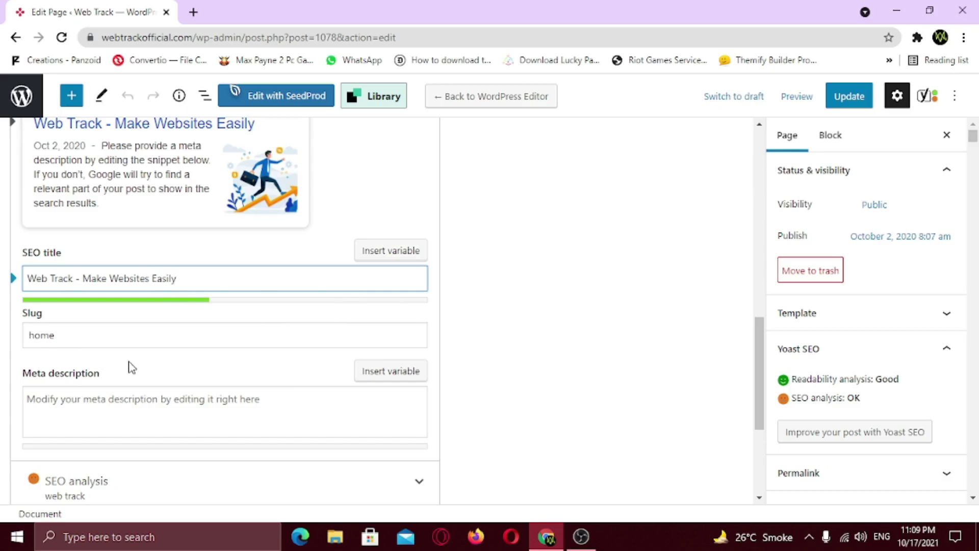
{"action": "scroll", "coordinate": [130, 368], "scroll_direction": "down", "scroll_amount": 1}
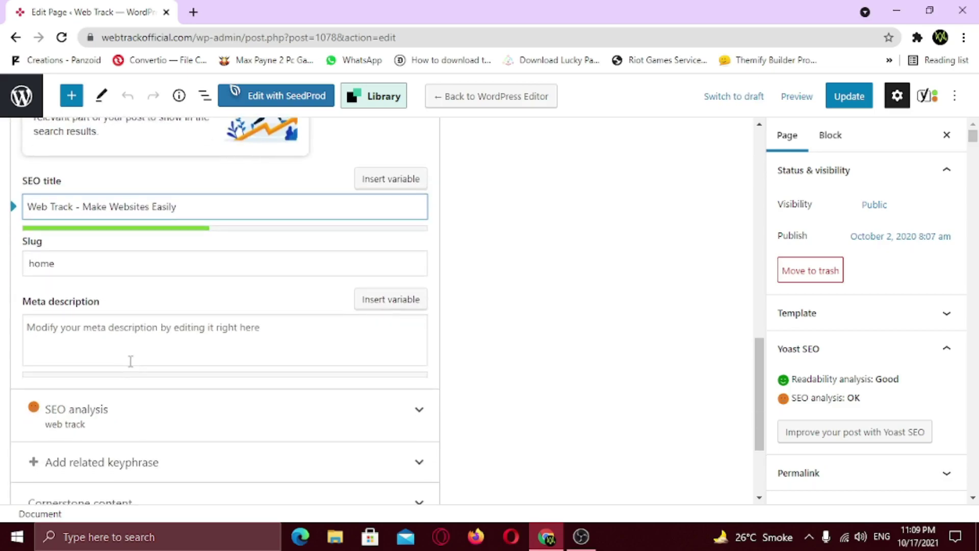
- Add the Web Track digital marketing meta description and confirm the SEO analysis reads Good
{"action": "left_click", "coordinate": [135, 350]}
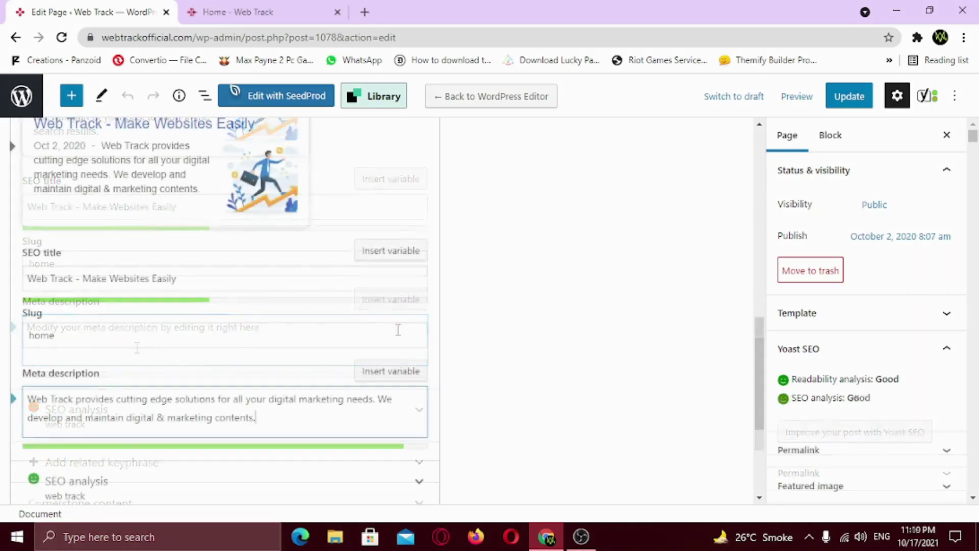
{"action": "left_click", "coordinate": [465, 352]}
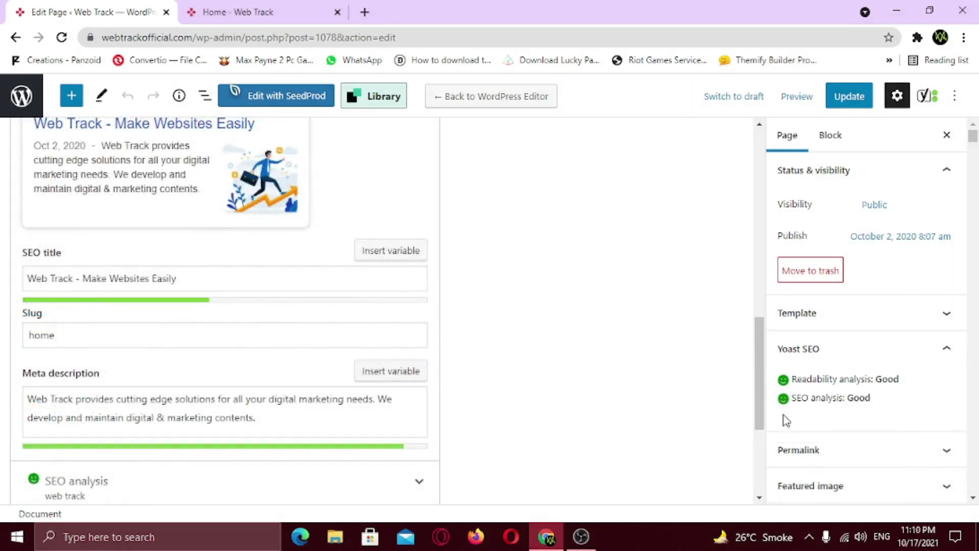
{"action": "left_click_drag", "start_coordinate": [791, 398], "coordinate": [891, 400]}
{"action": "left_click", "coordinate": [894, 402]}
{"action": "scroll", "coordinate": [625, 413], "scroll_direction": "down", "scroll_amount": 4}
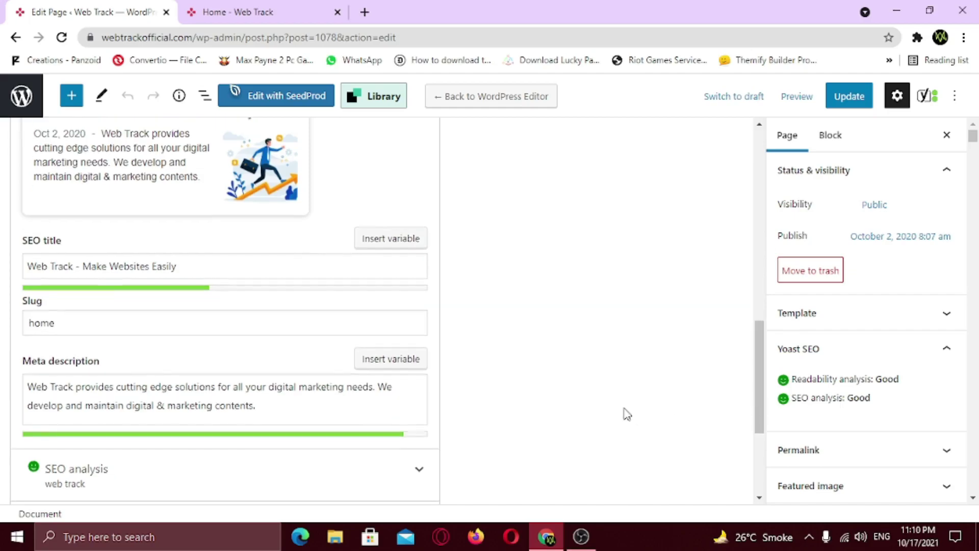
- Expand and review the detailed Yoast SEO analysis results
{"action": "left_click", "coordinate": [311, 280]}
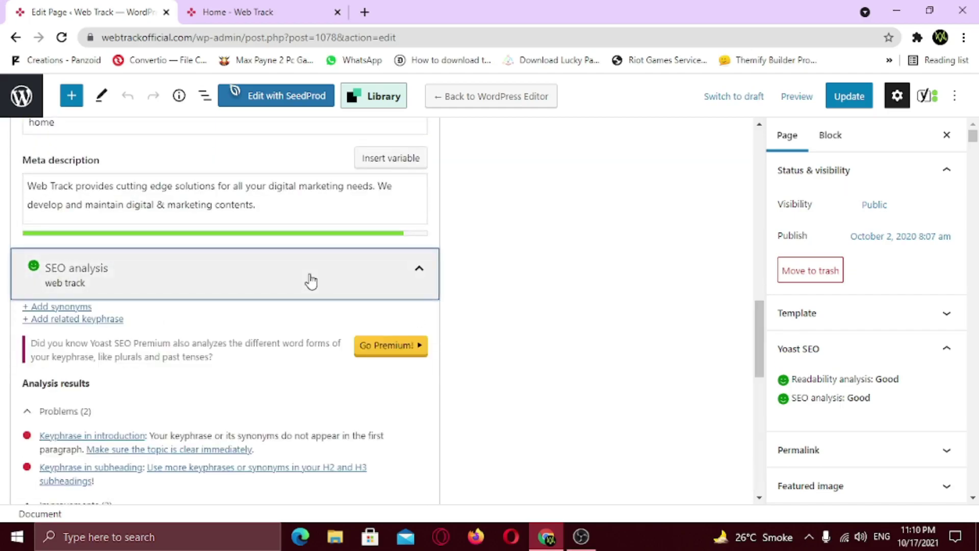
{"action": "scroll", "coordinate": [311, 280], "scroll_direction": "down", "scroll_amount": 3}
{"action": "scroll", "coordinate": [311, 280], "scroll_direction": "down", "scroll_amount": 4}
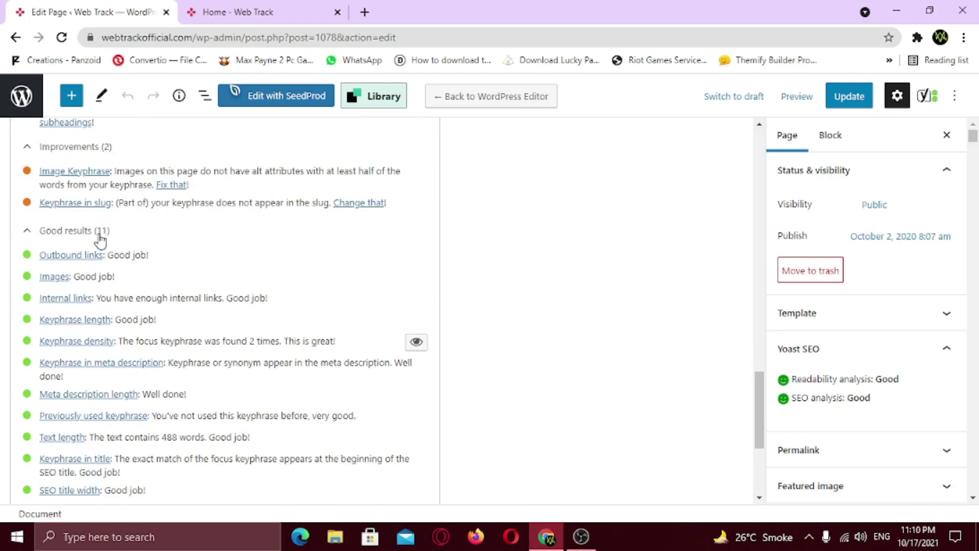
{"action": "scroll", "coordinate": [82, 341], "scroll_direction": "down", "scroll_amount": 3}
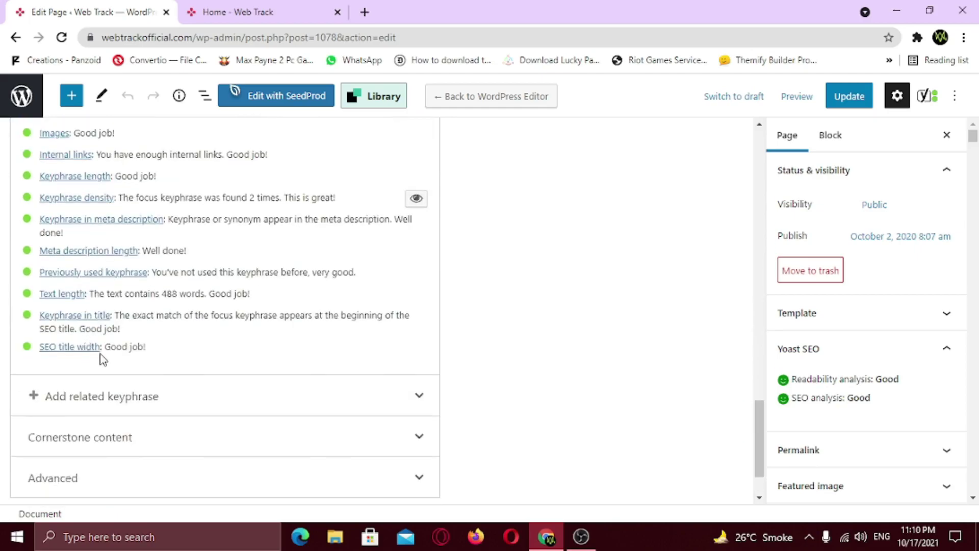
- Return to the snippet preview and update the Home page with its new SEO title and meta description
{"action": "scroll", "coordinate": [99, 354], "scroll_direction": "up", "scroll_amount": 4}
{"action": "scroll", "coordinate": [118, 357], "scroll_direction": "up", "scroll_amount": 1}
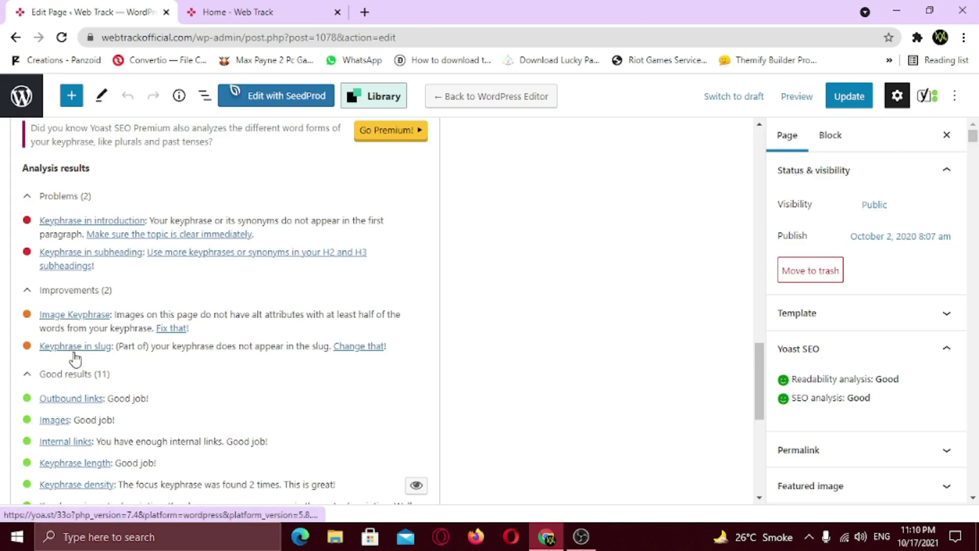
{"action": "scroll", "coordinate": [90, 375], "scroll_direction": "up", "scroll_amount": 1}
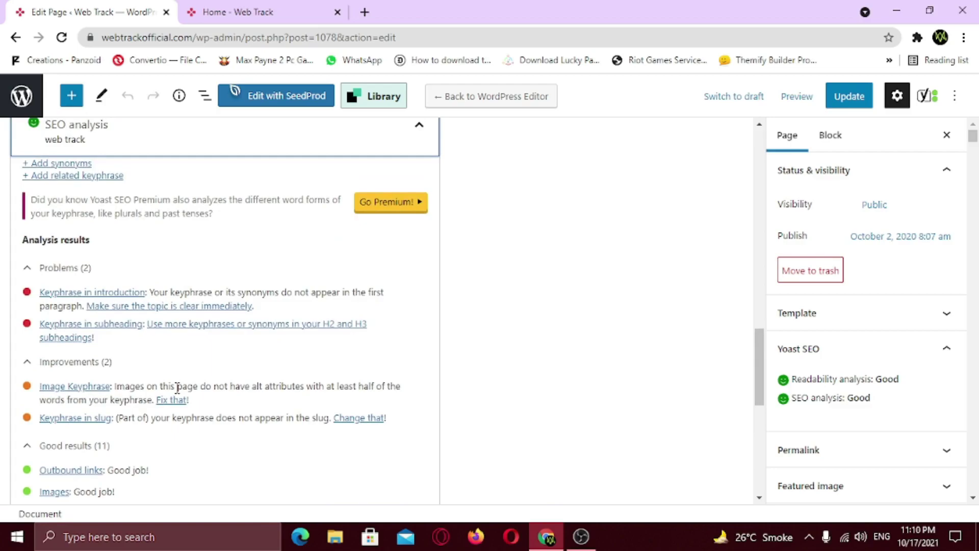
{"action": "scroll", "coordinate": [176, 386], "scroll_direction": "down", "scroll_amount": 2}
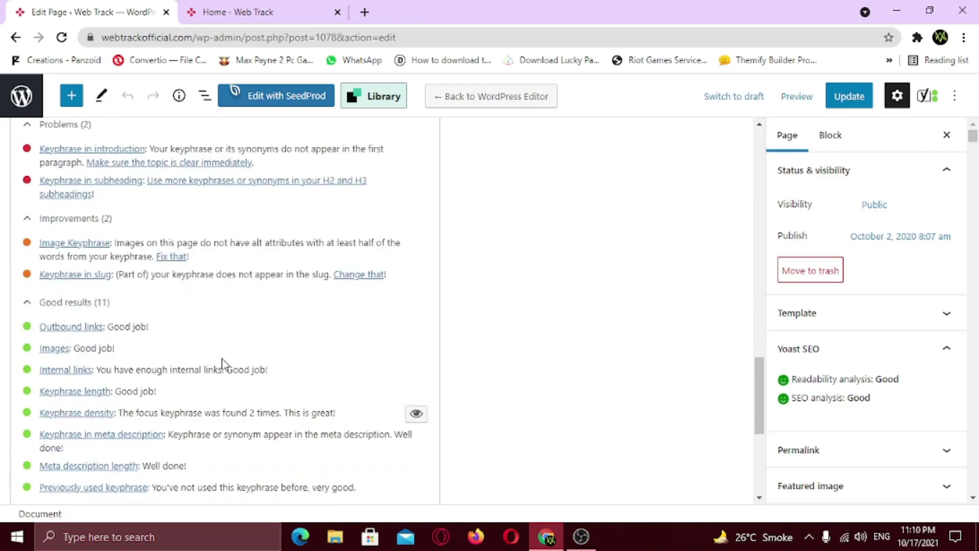
{"action": "scroll", "coordinate": [223, 365], "scroll_direction": "up", "scroll_amount": 2}
{"action": "scroll", "coordinate": [225, 364], "scroll_direction": "up", "scroll_amount": 3}
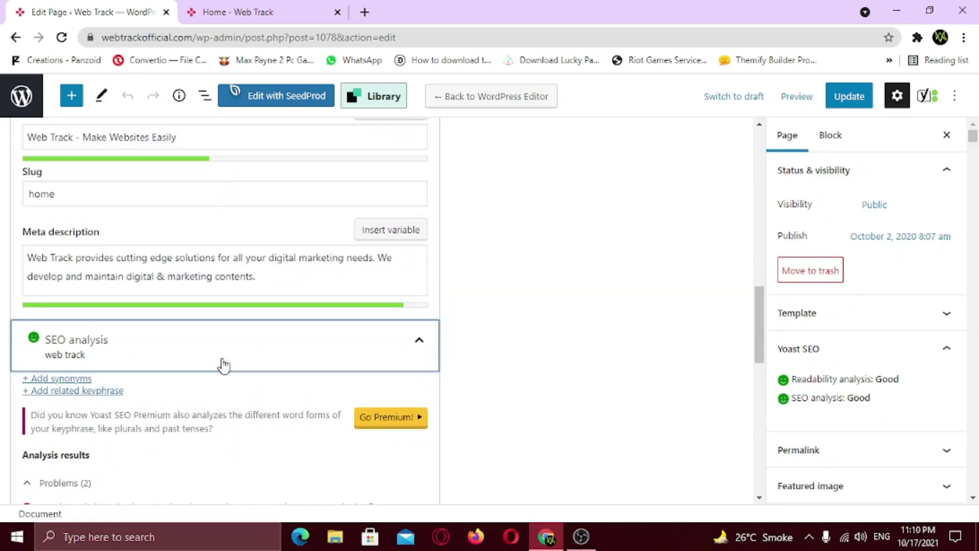
{"action": "scroll", "coordinate": [223, 364], "scroll_direction": "up", "scroll_amount": 1}
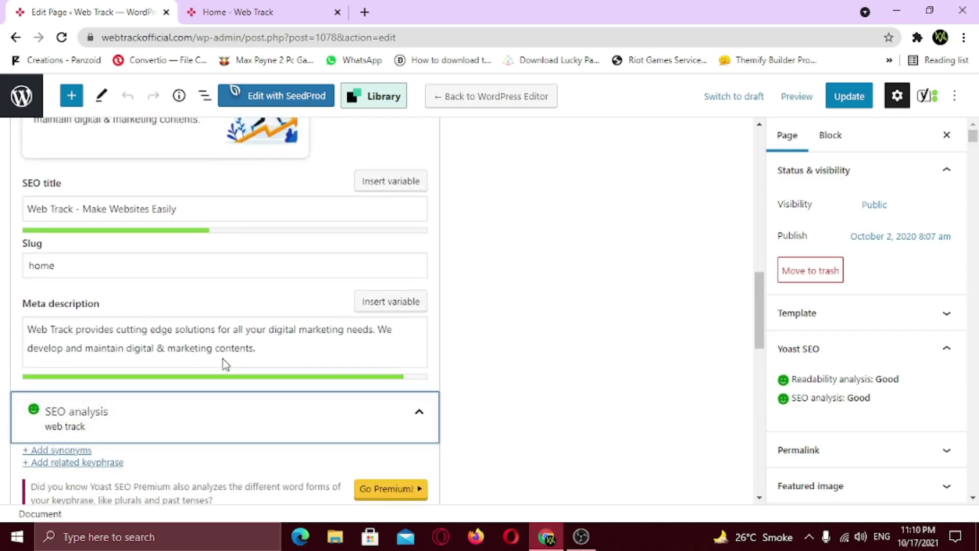
{"action": "scroll", "coordinate": [223, 360], "scroll_direction": "up", "scroll_amount": 2}
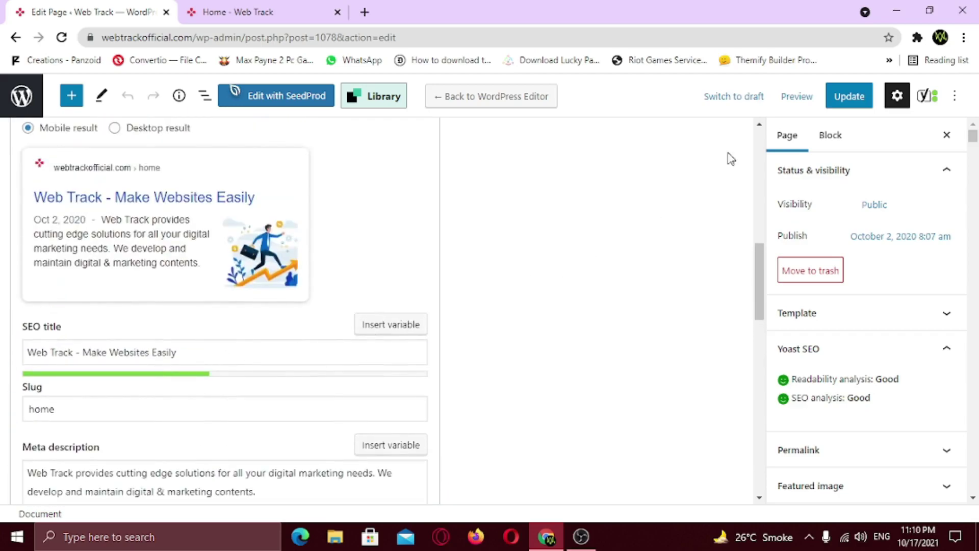
{"action": "left_click", "coordinate": [848, 102]}
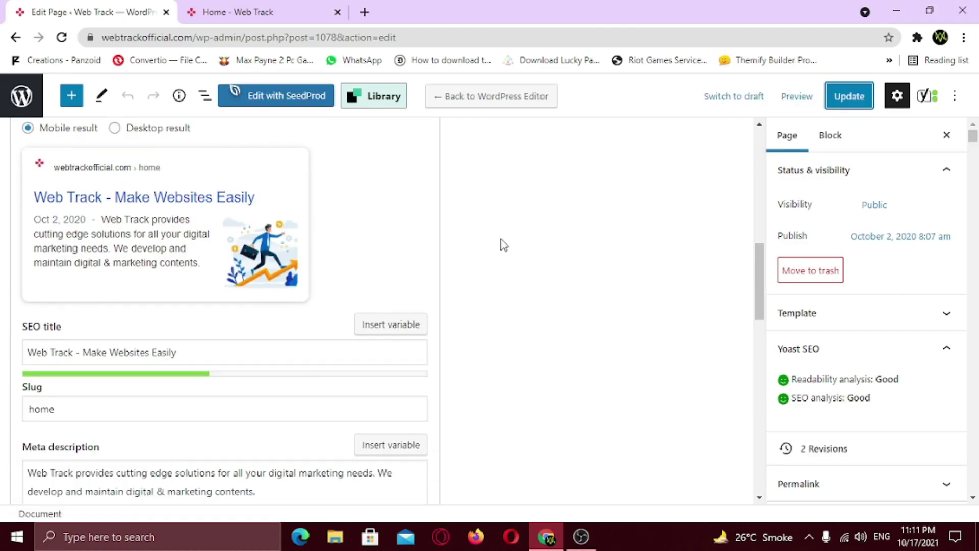
- Back in the Pages list, confirm the Home row's green Yoast dots, then open All Posts
{"action": "left_click", "coordinate": [21, 98]}
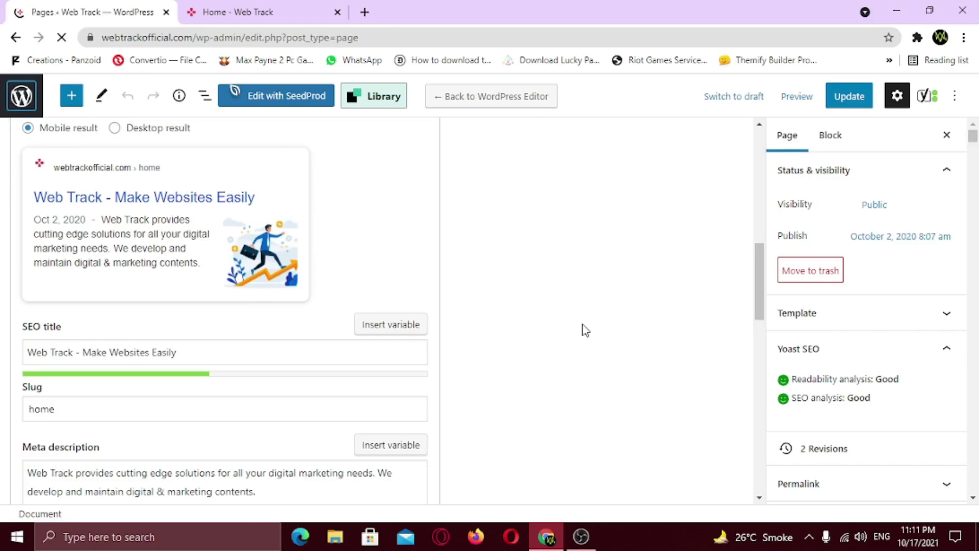
{"action": "scroll", "coordinate": [645, 361], "scroll_direction": "down", "scroll_amount": 1}
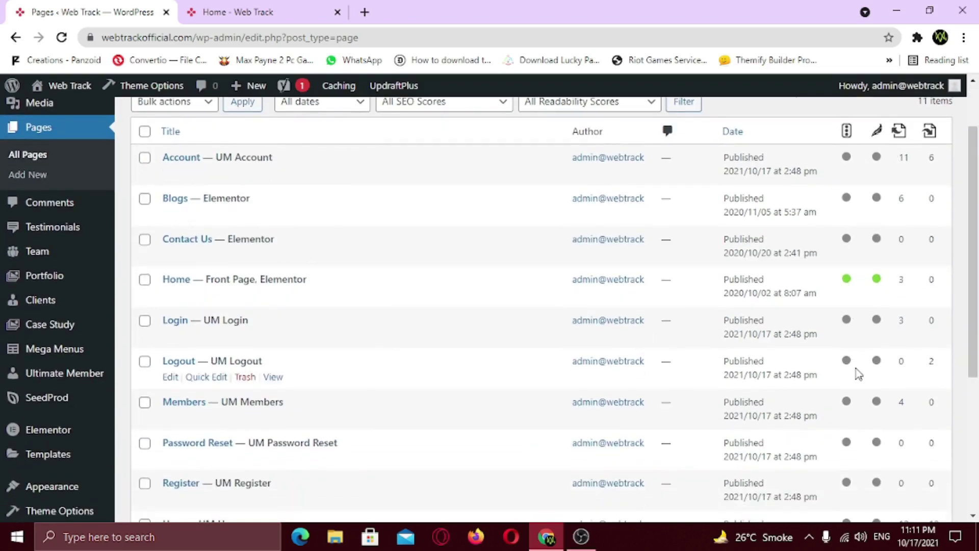
{"action": "scroll", "coordinate": [868, 487], "scroll_direction": "down", "scroll_amount": 3}
{"action": "scroll", "coordinate": [872, 484], "scroll_direction": "up", "scroll_amount": 5}
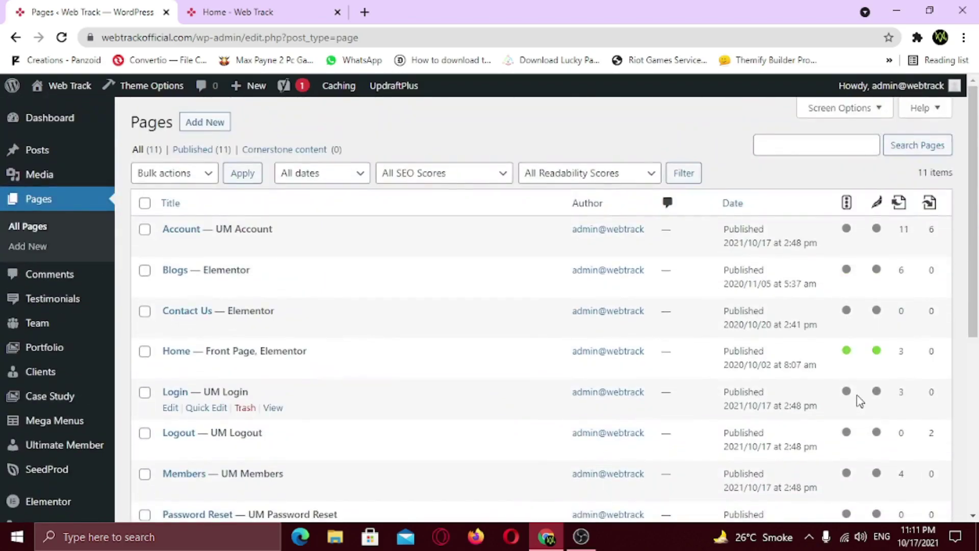
{"action": "mouse_move", "coordinate": [59, 147]}
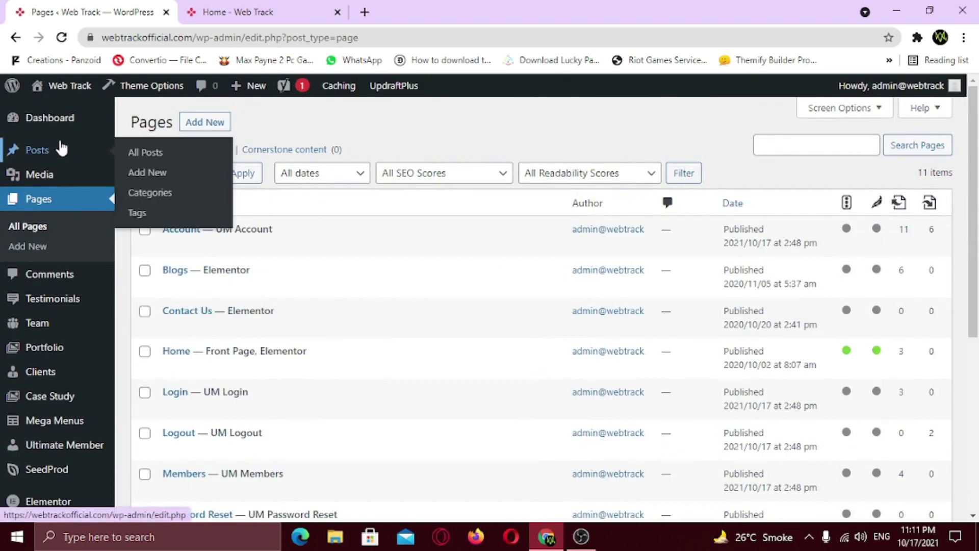
{"action": "left_click", "coordinate": [156, 162]}
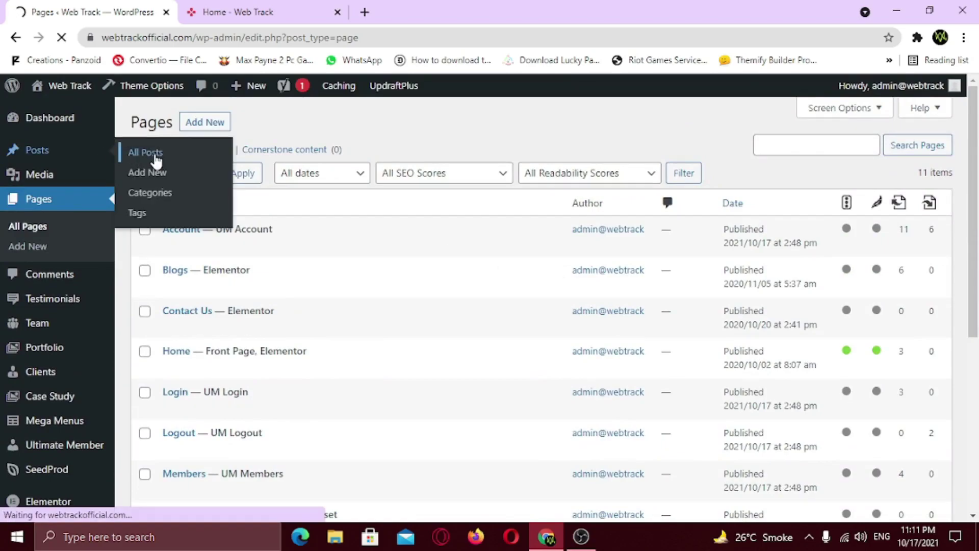